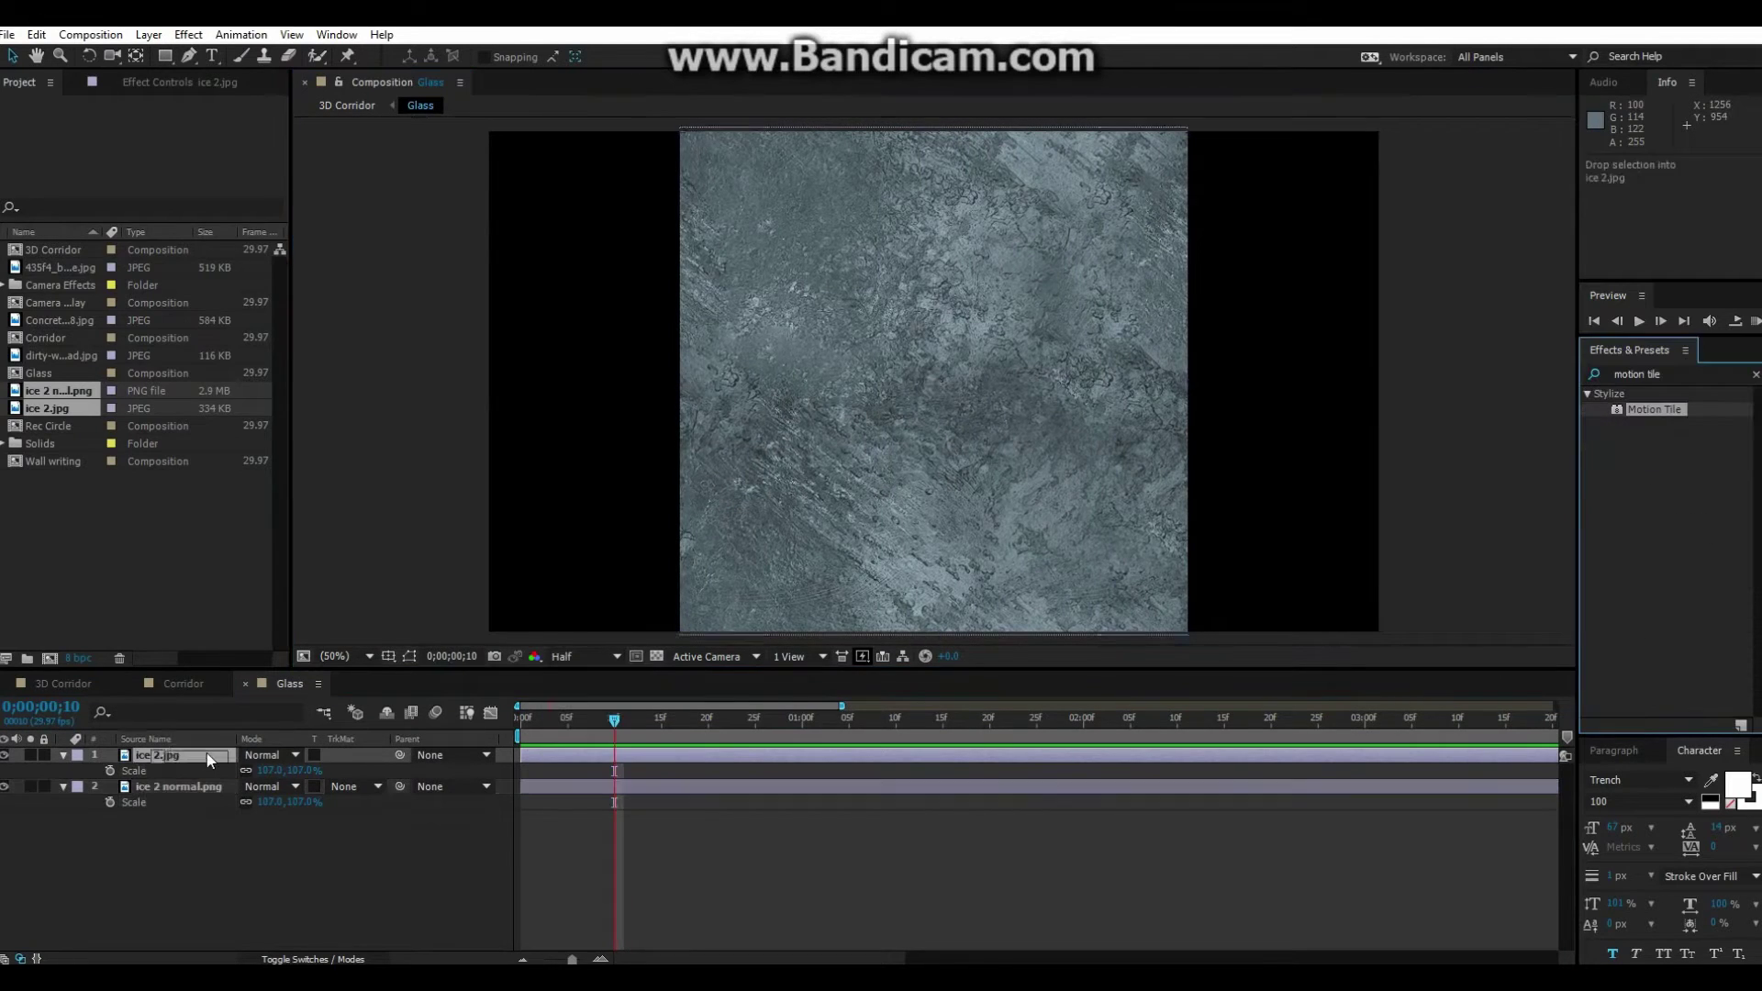
Apply Motion Tile (Output Width 340) to ice 2.jpg and paste it onto ice 2 normal.png
double_click(1655, 409)
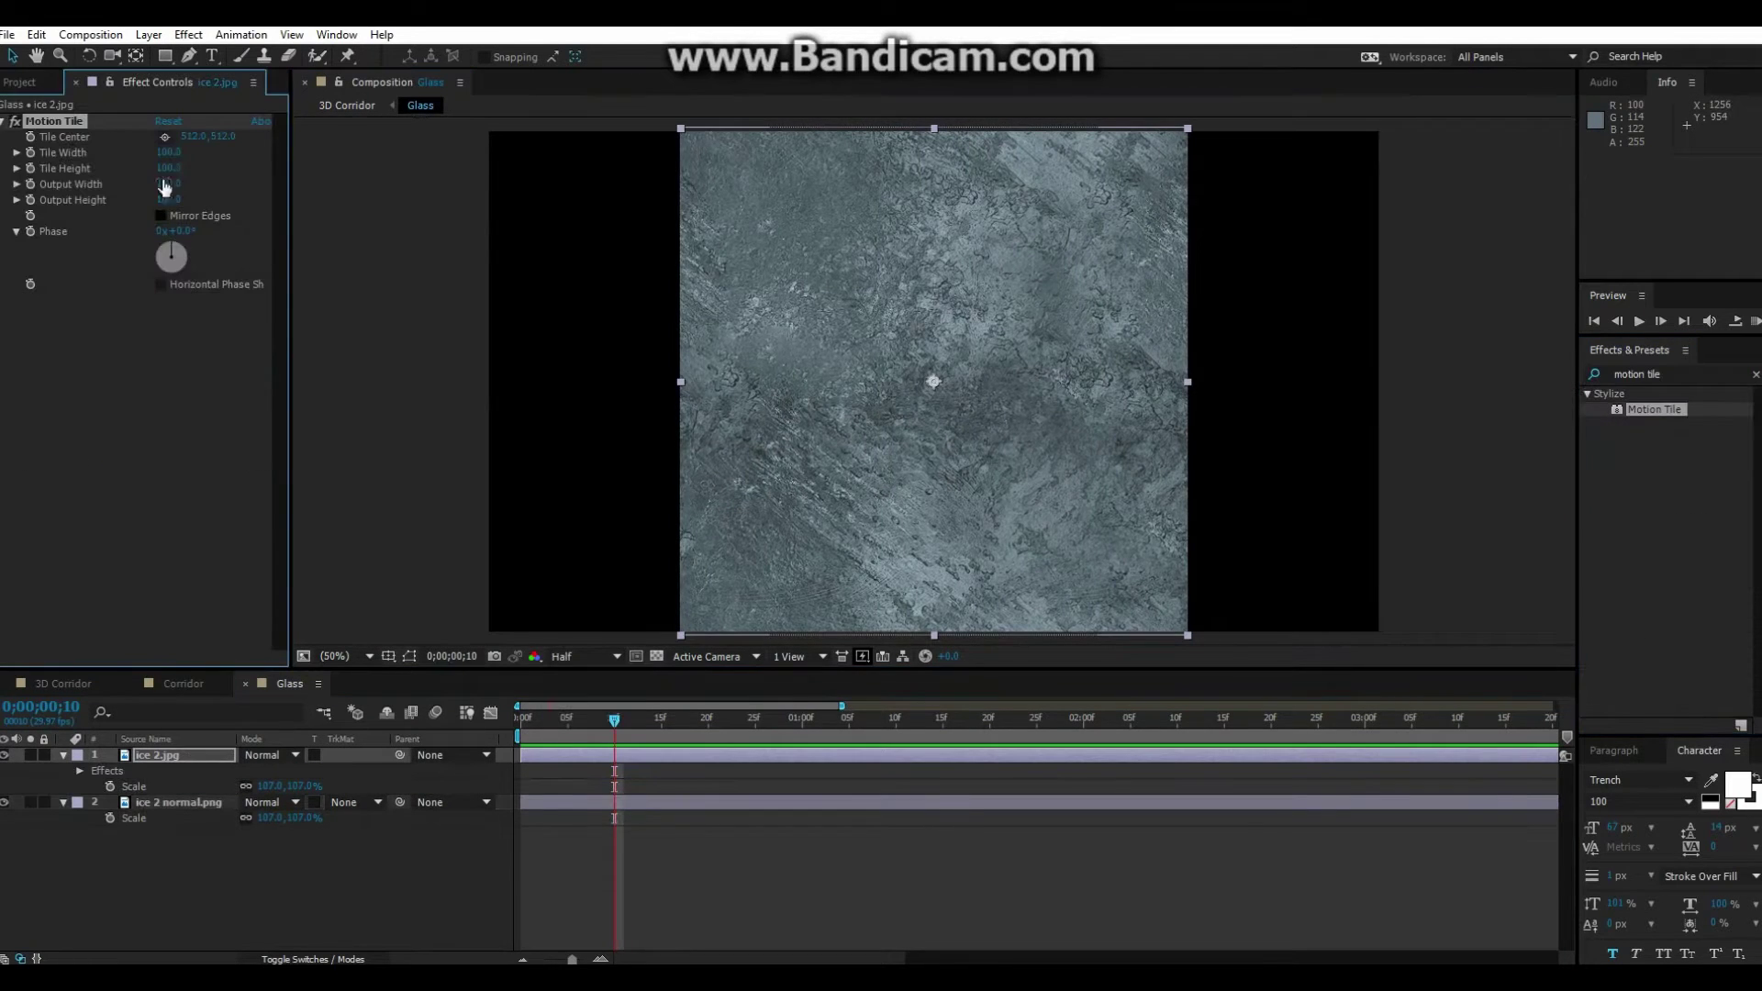
drag(165, 187, 158, 214)
click(55, 120)
key(ctrl+c)
key(ctrl+Down)
key(ctrl+v)
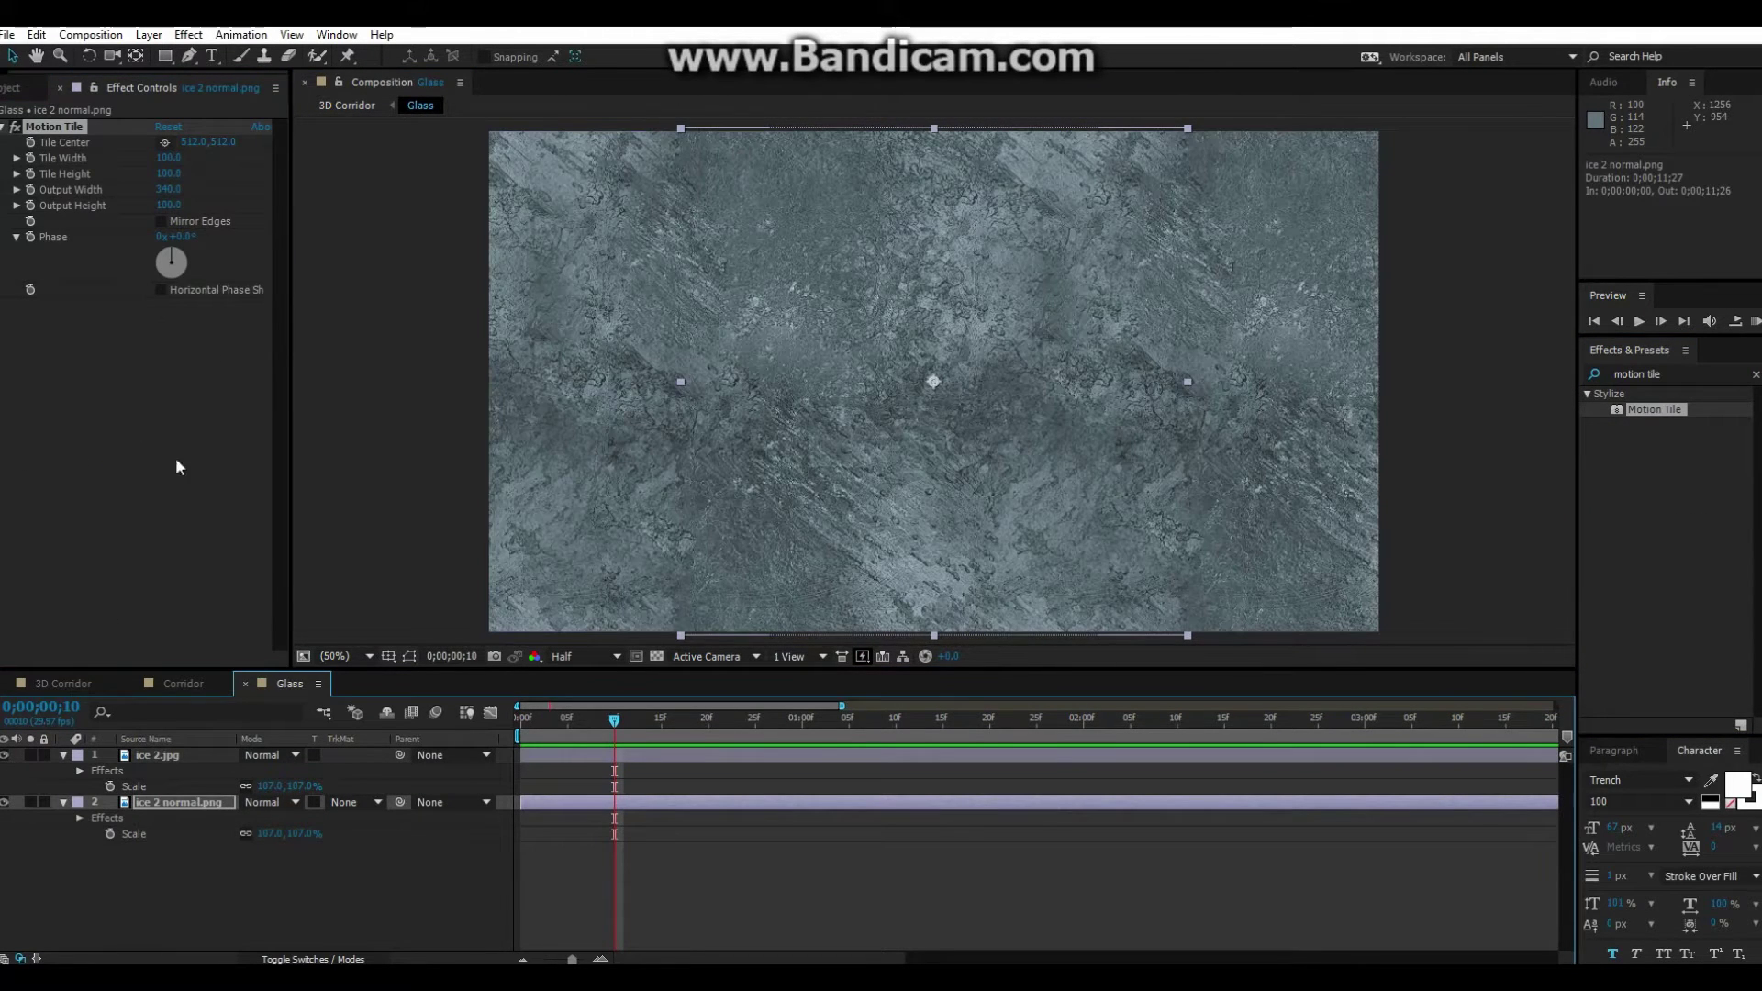
In 3D Corridor, add a 'Corridor Effects' adjustment layer darkened with Curves and Brightness & Contrast
click(64, 683)
triple_click(1651, 373)
text(curves)
click(201, 803)
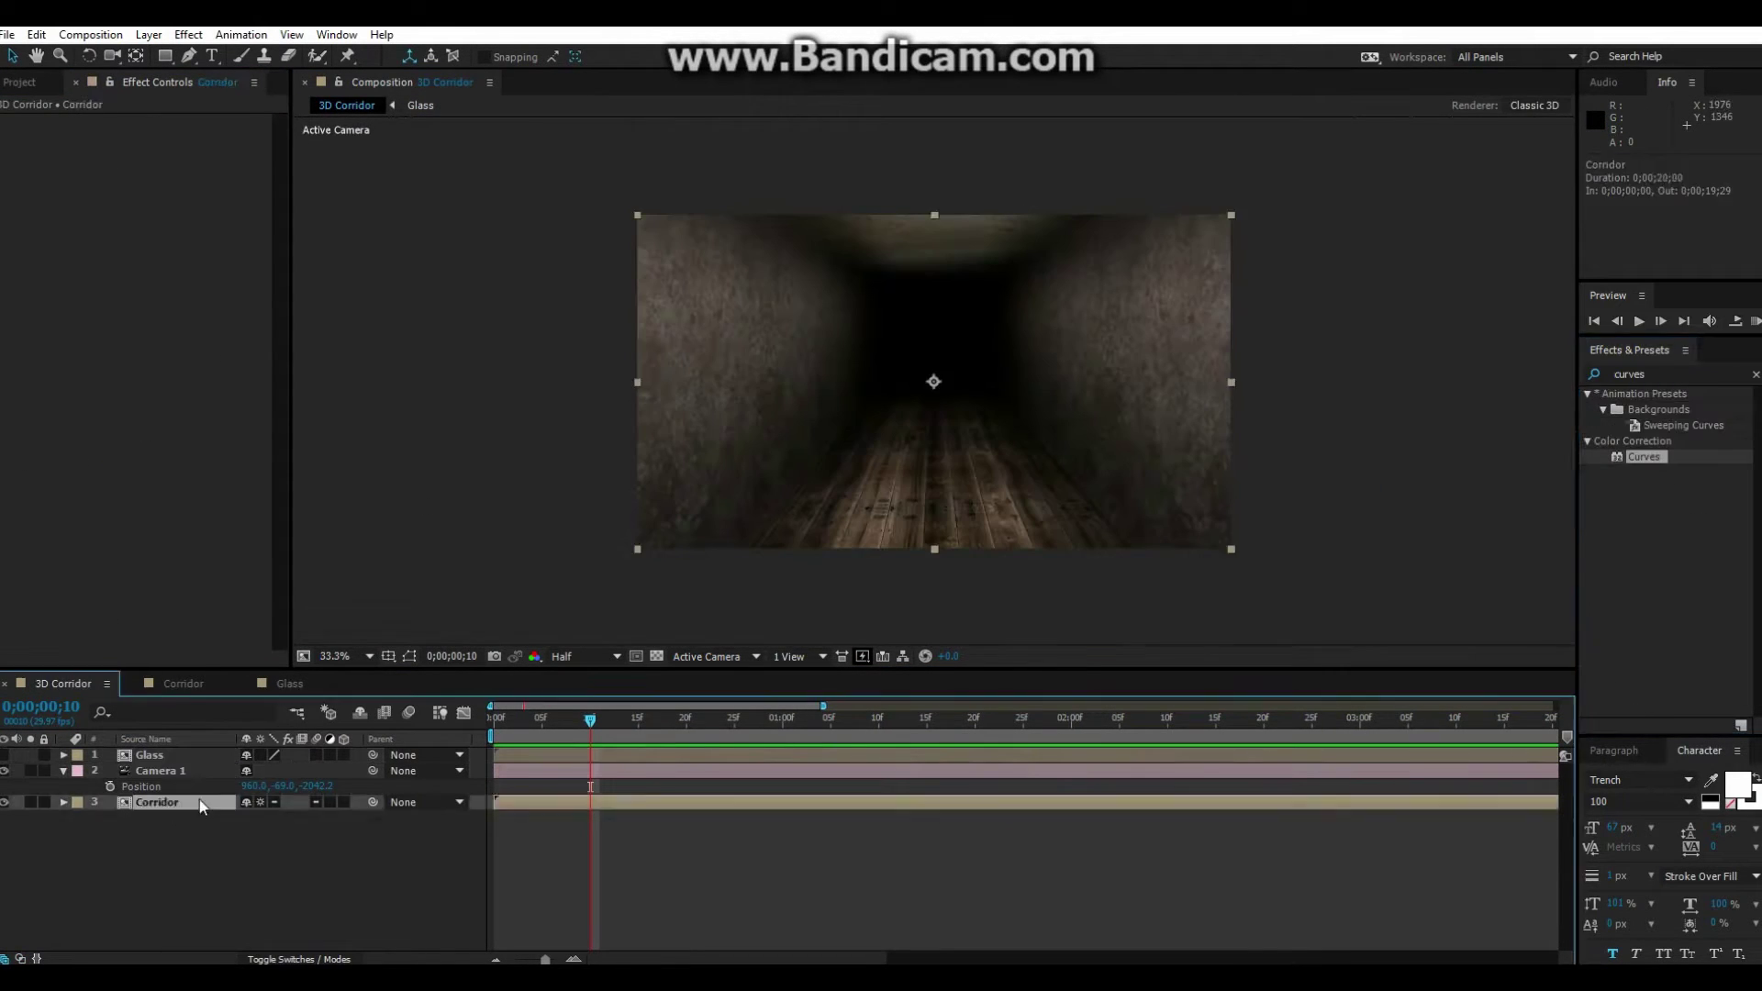
key(ctrl+alt+y)
key(Return)
drag(176, 289, 177, 306)
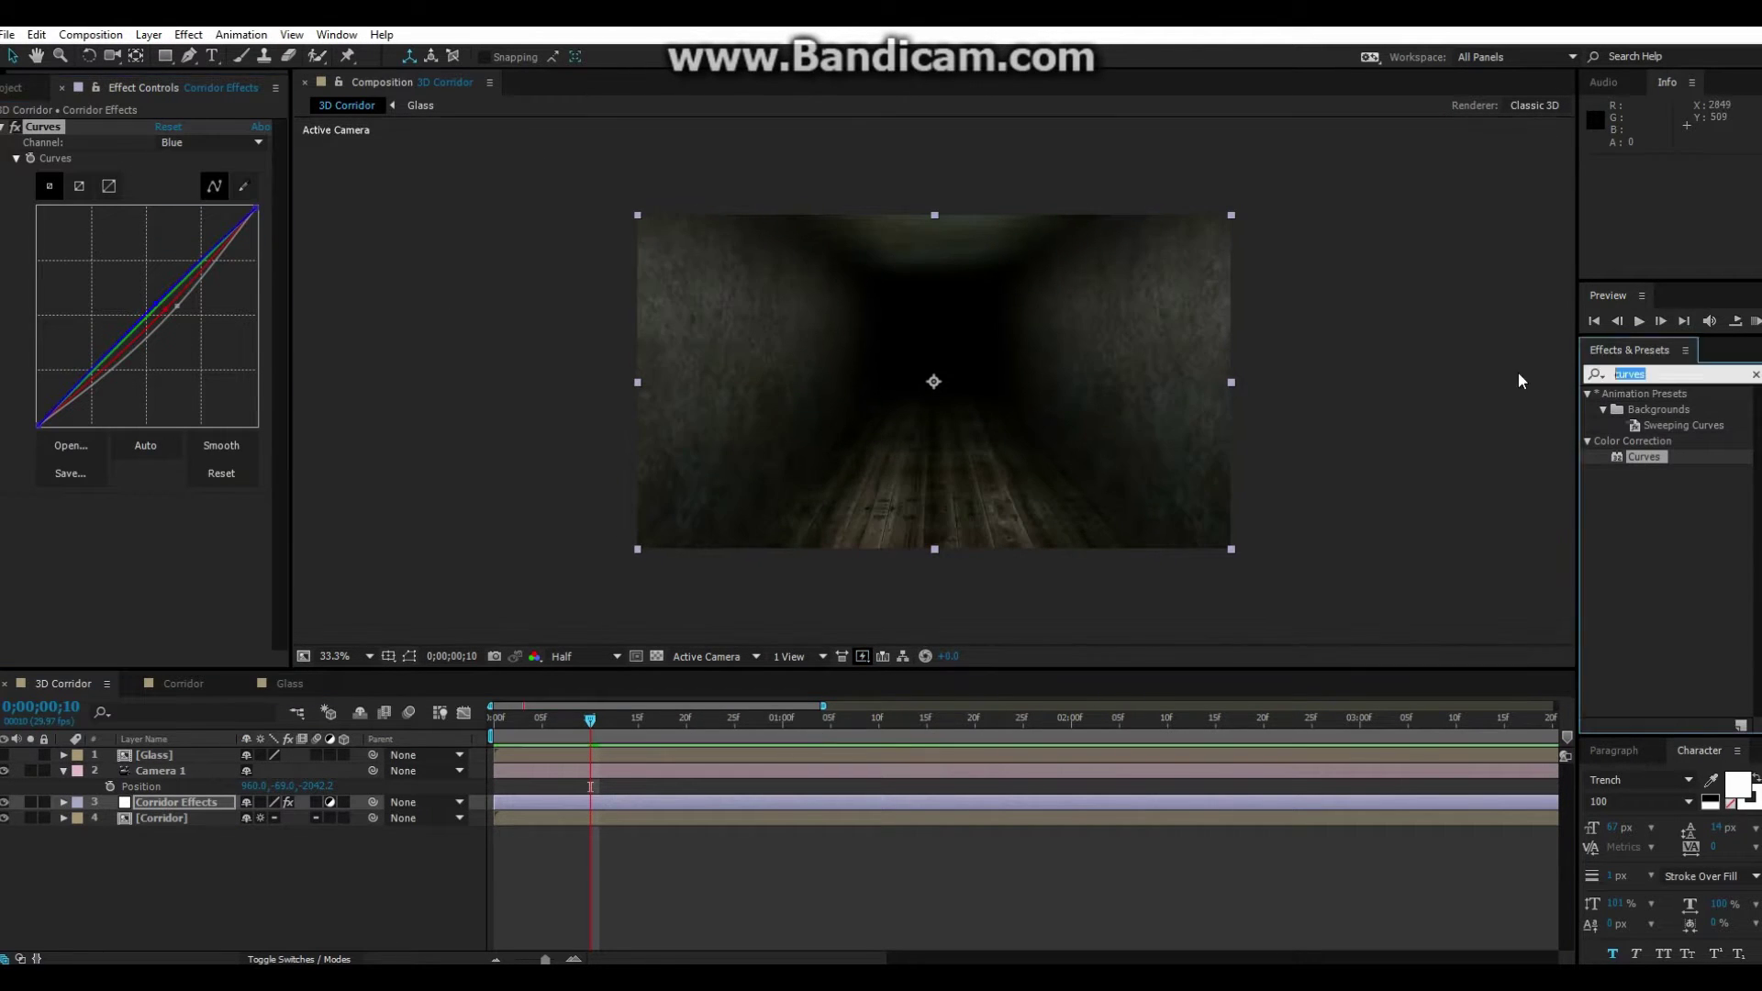
text(brightness)
drag(1679, 409, 122, 532)
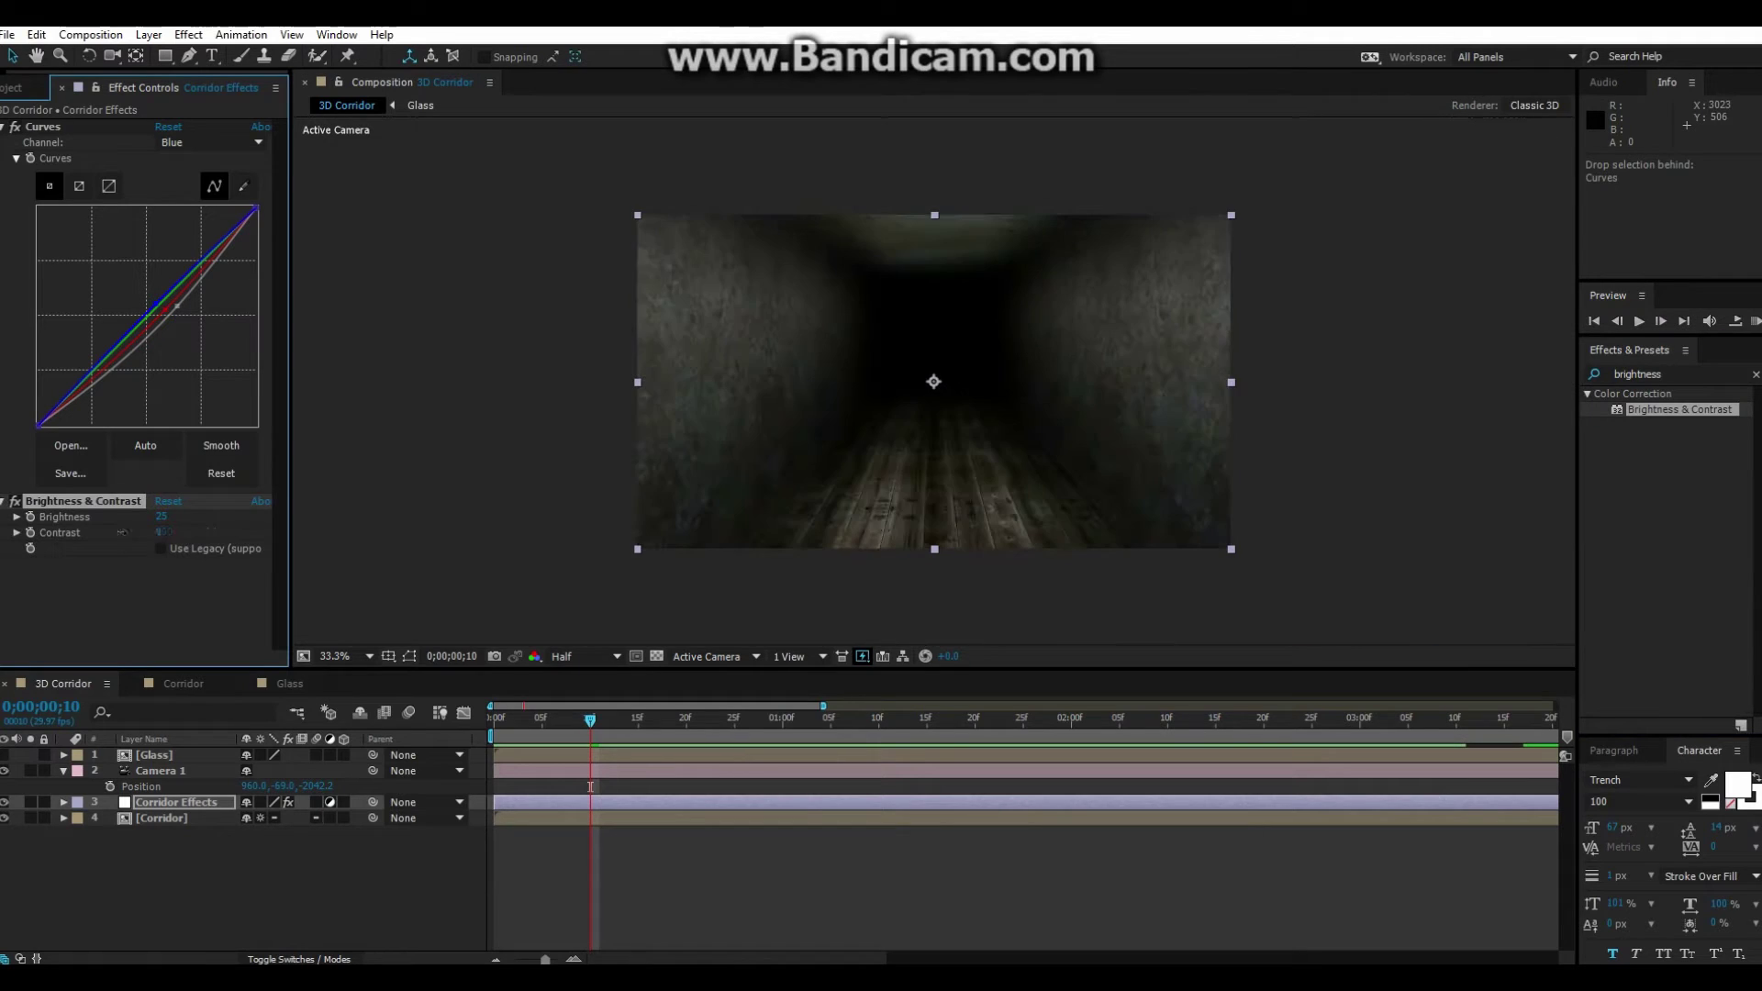
click(1310, 500)
Add ice 2 normal.png from the project into the 3D Corridor timeline
click(289, 684)
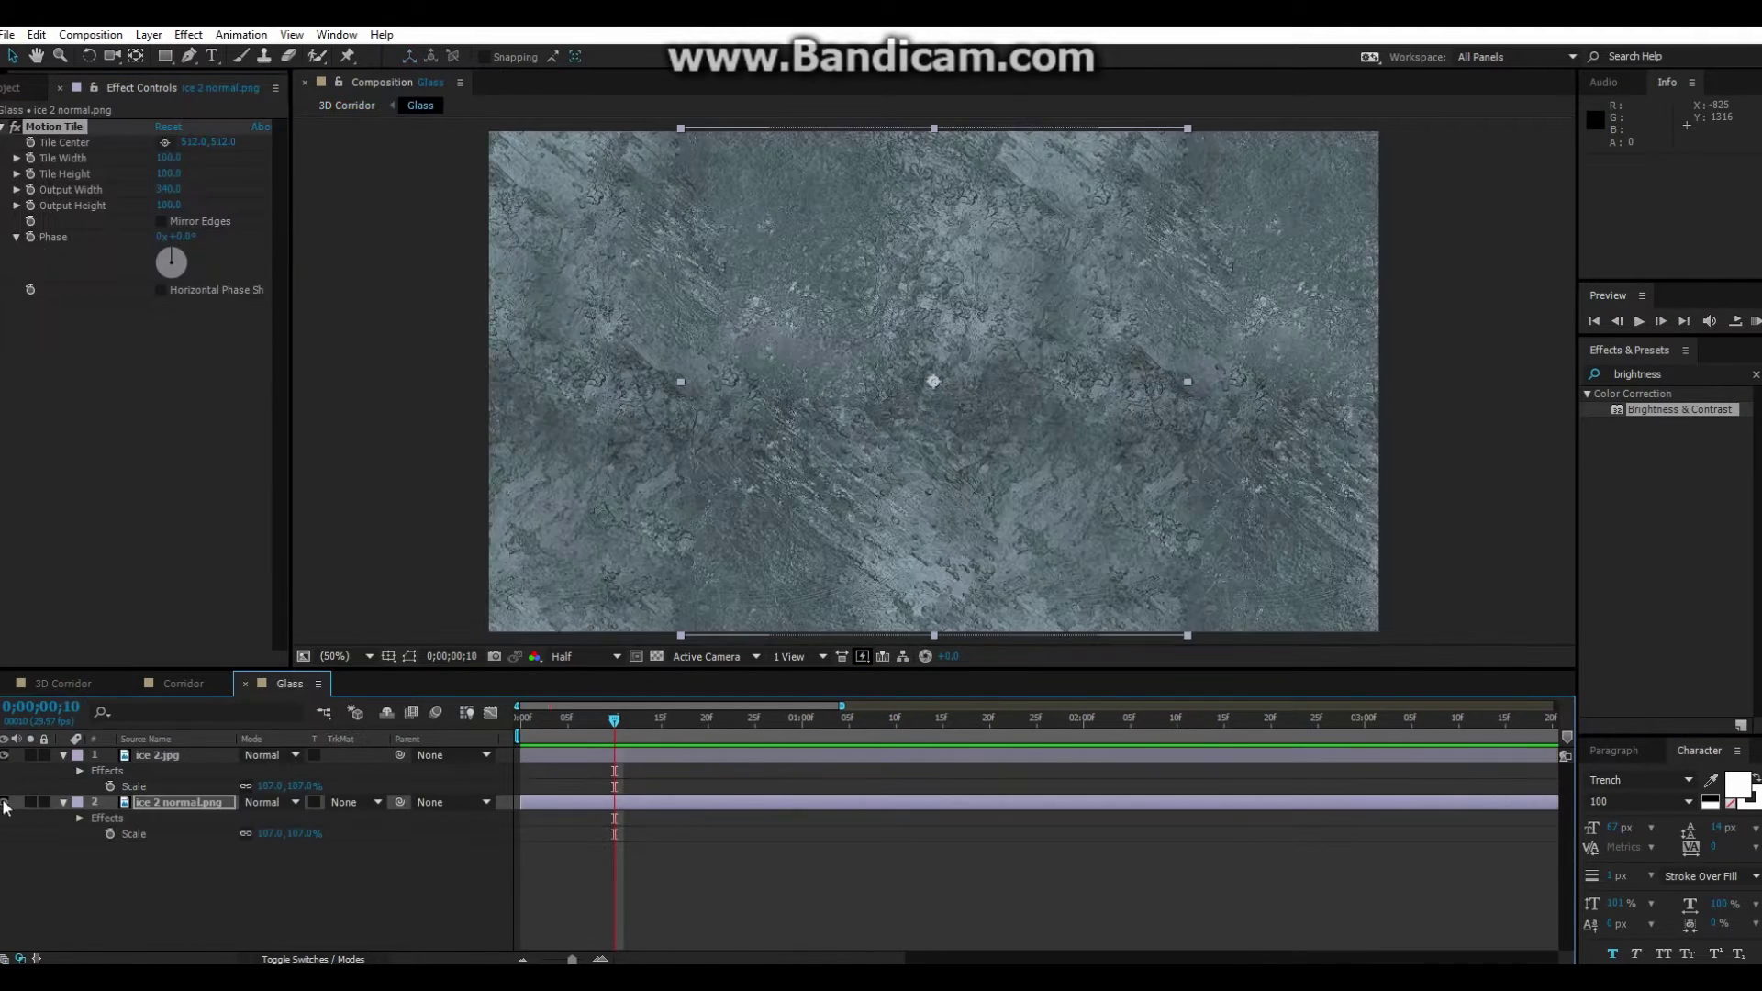
click(63, 683)
click(14, 87)
drag(64, 393, 146, 795)
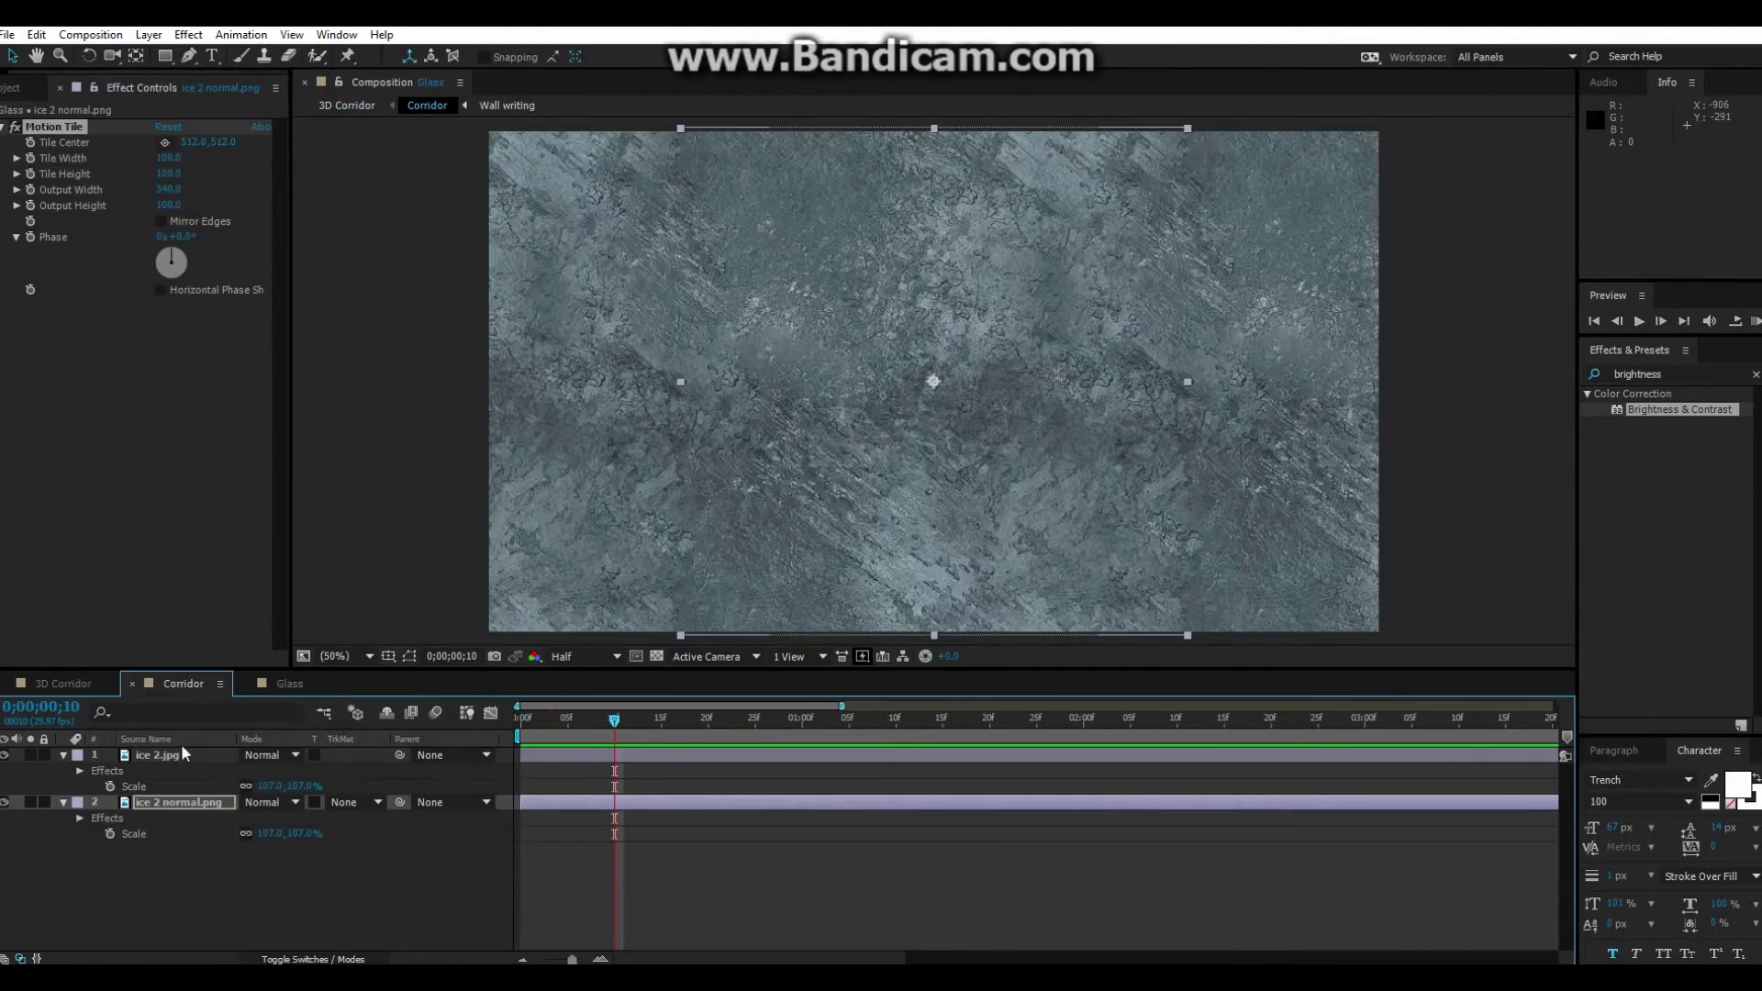
click(43, 681)
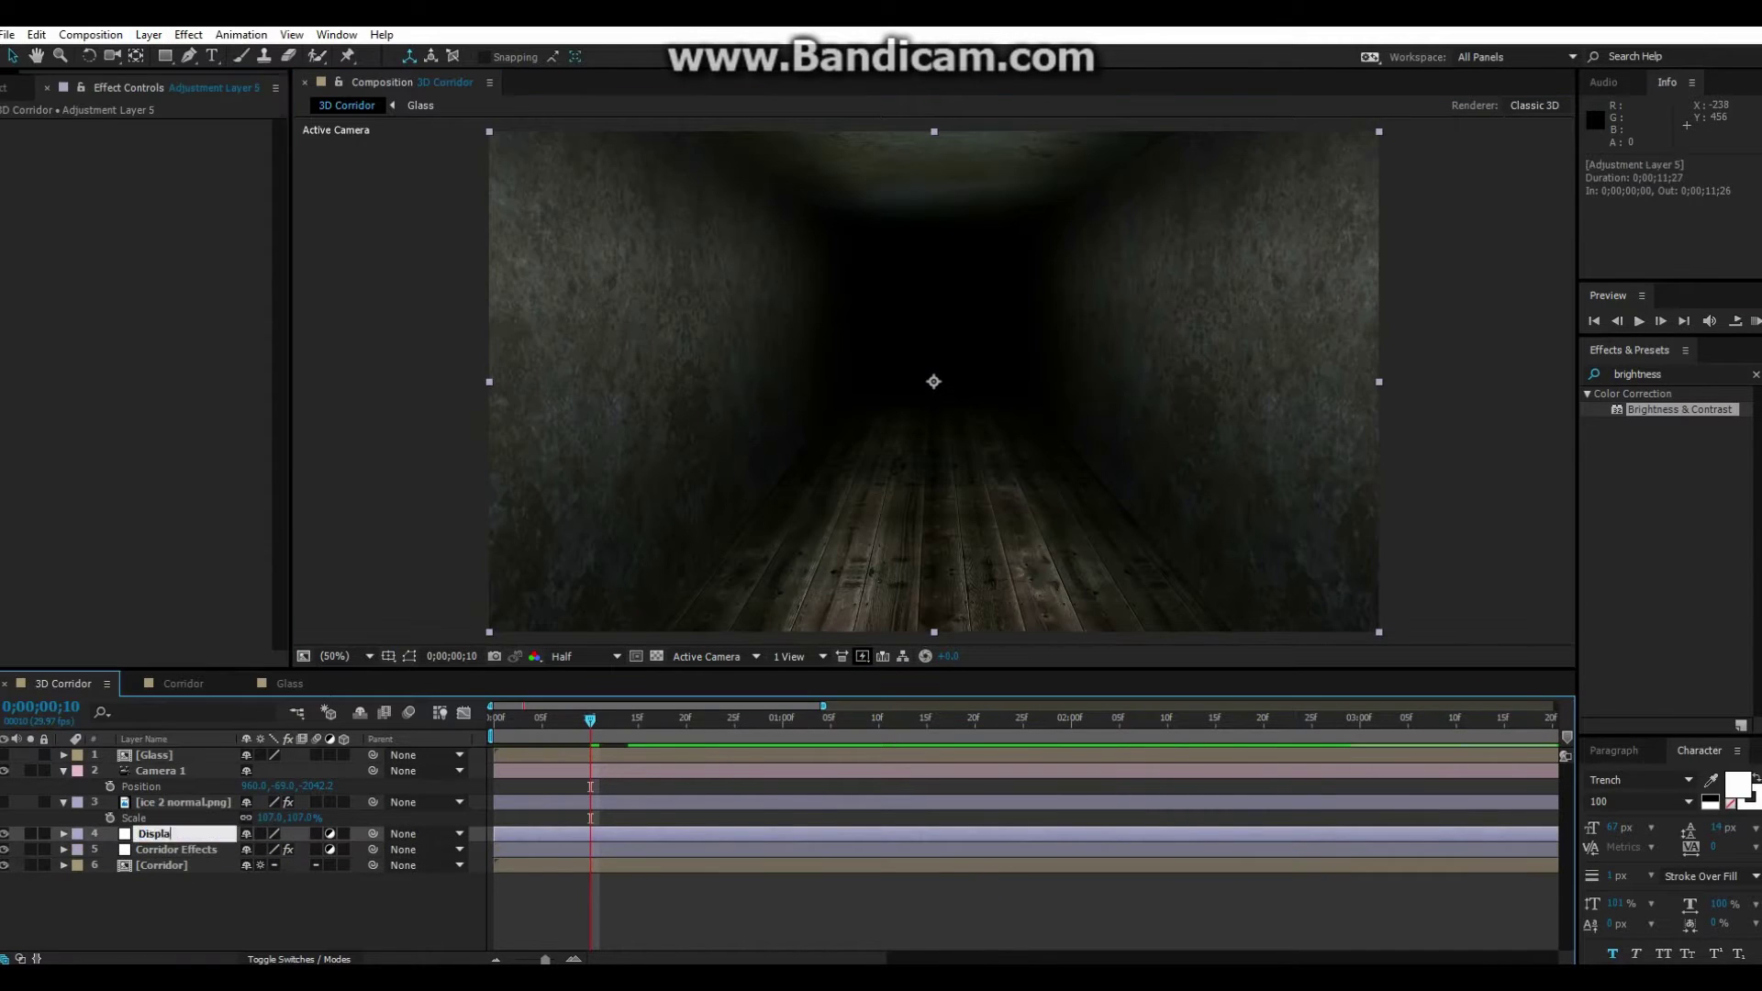
Give the Displace layer a Displacement Map set to Tile Map with Expand Output, then add a text layer
text(displaceme)
drag(1669, 409, 211, 372)
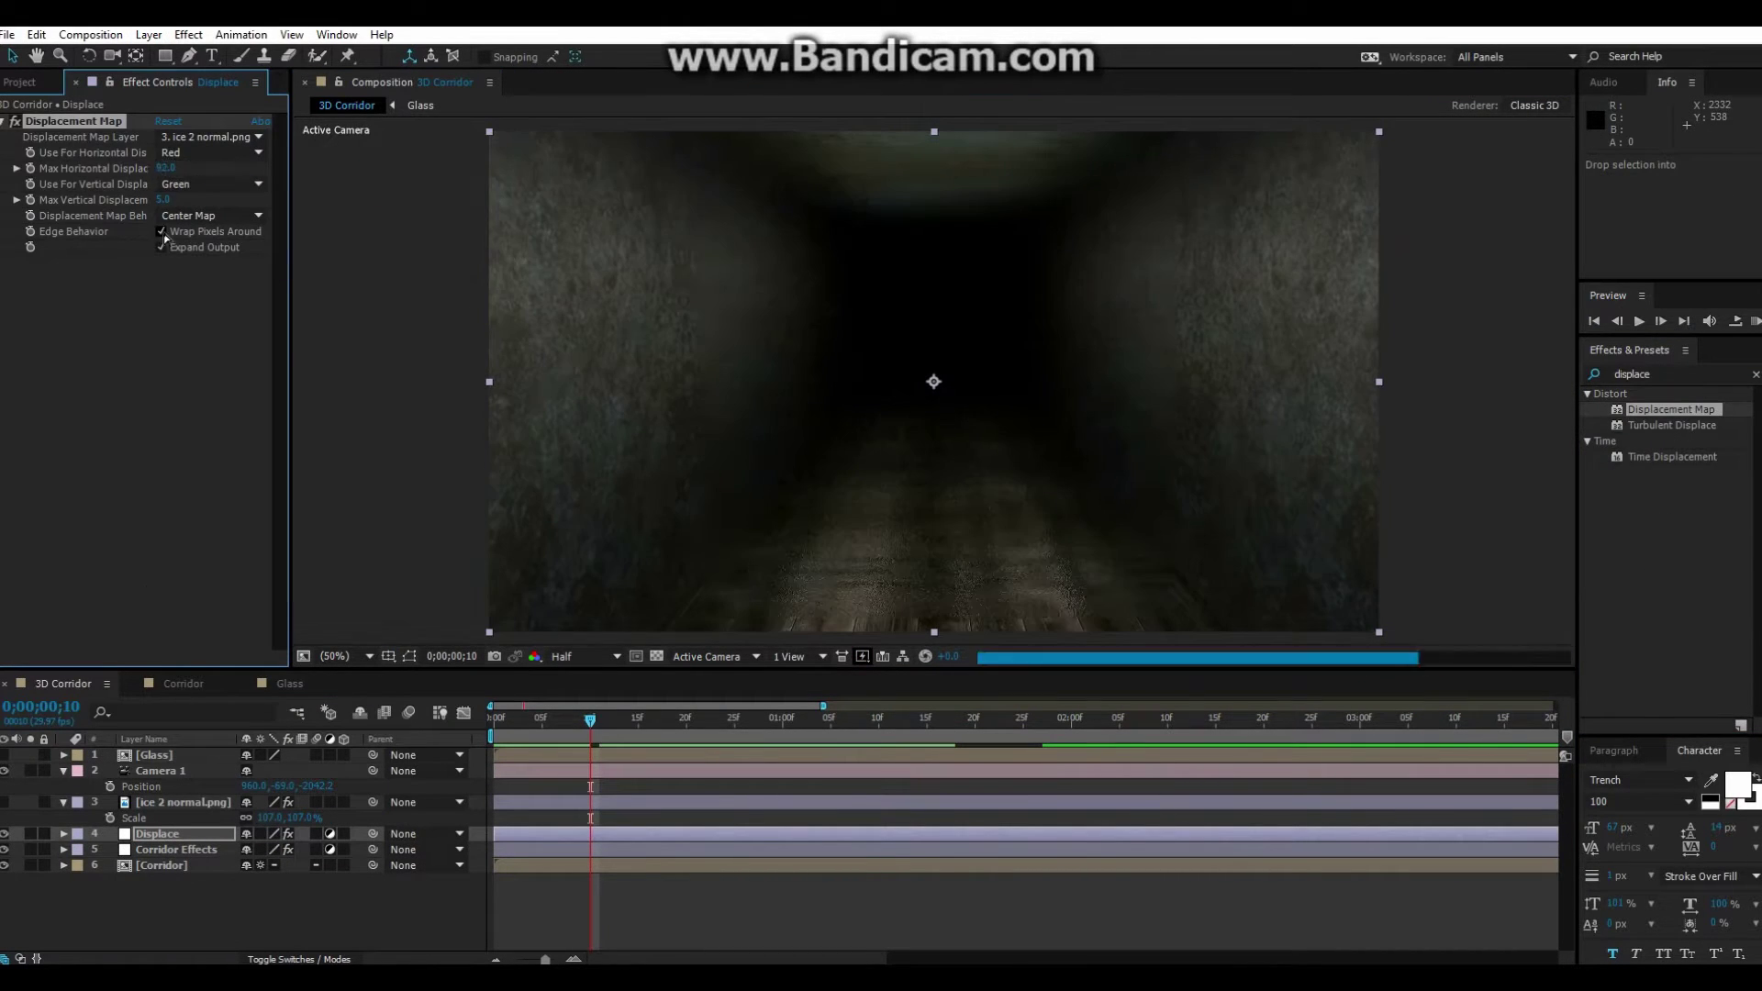
click(197, 215)
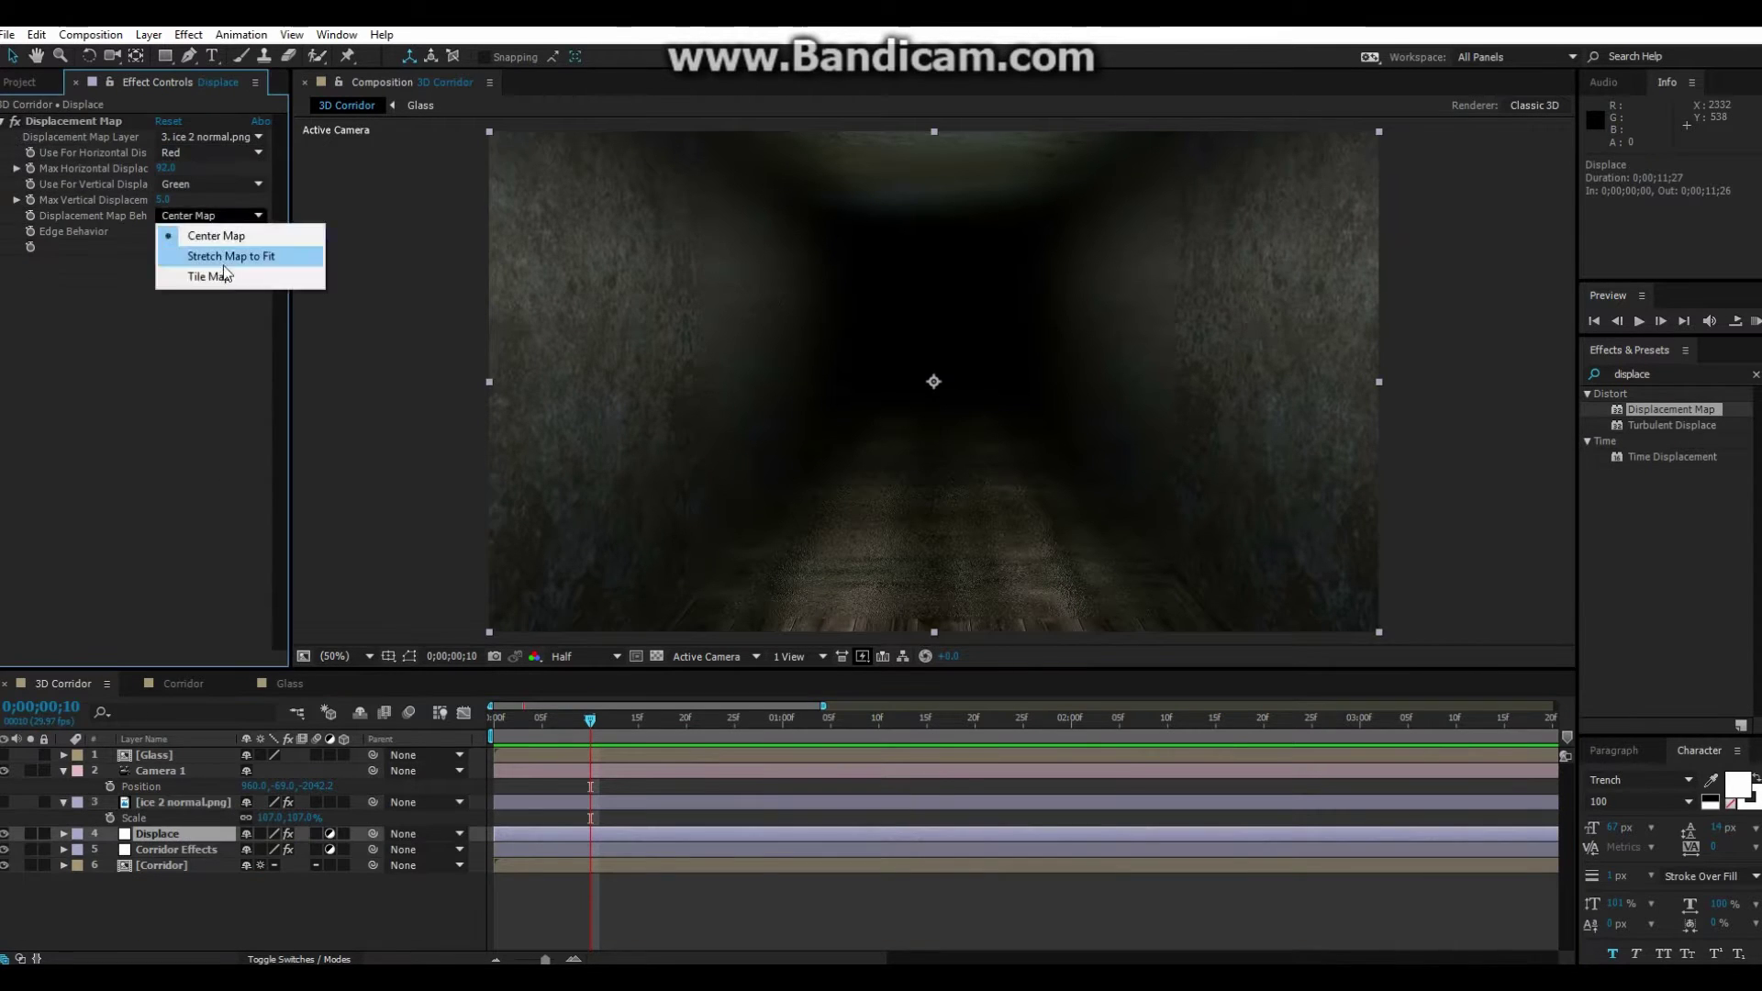
click(198, 216)
click(215, 275)
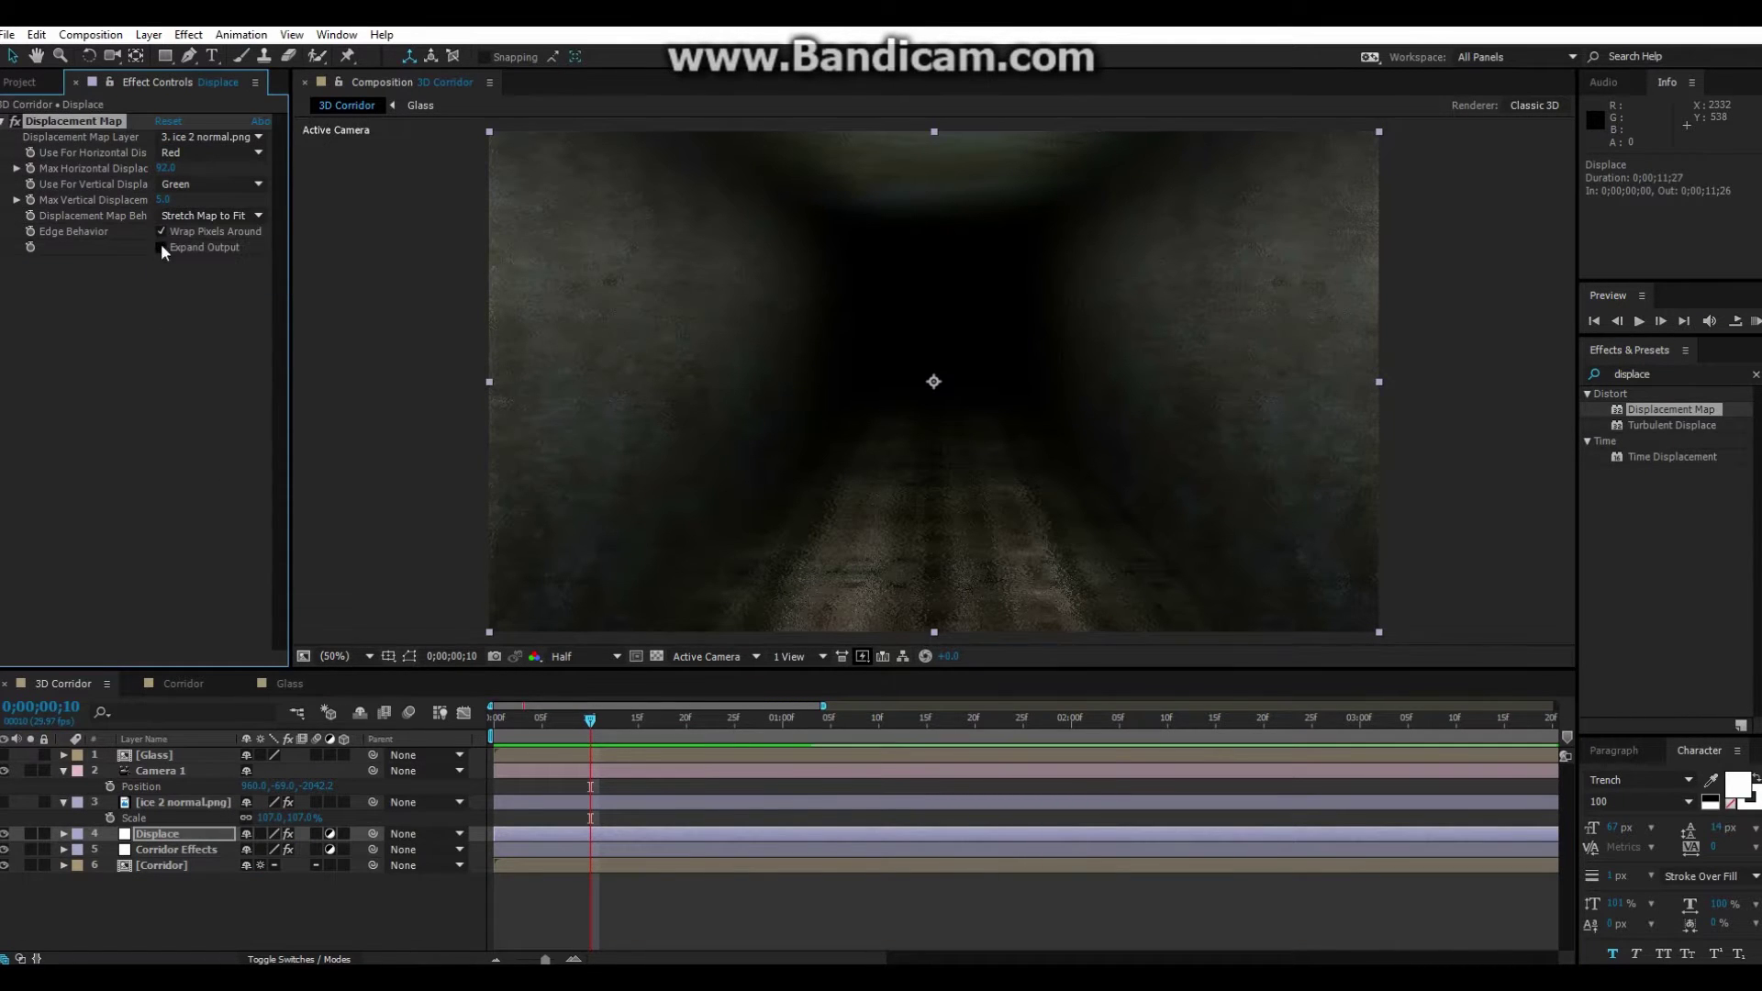
click(184, 801)
click(156, 834)
click(222, 216)
click(222, 217)
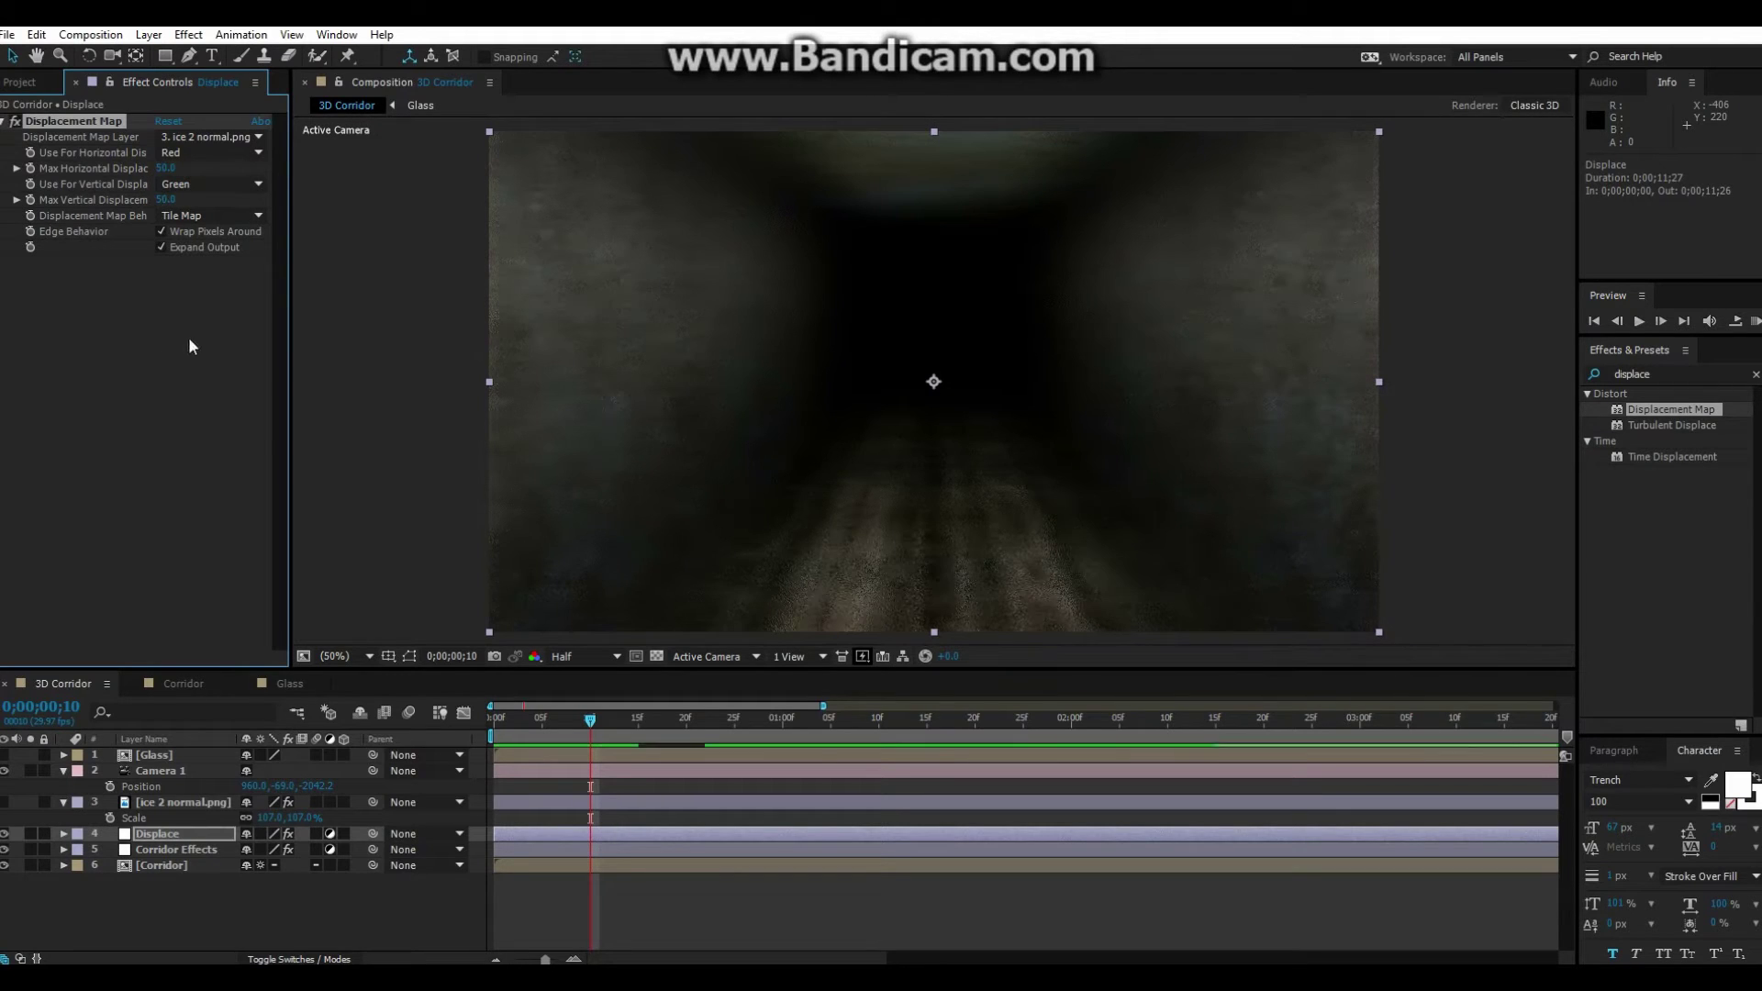
click(148, 34)
click(367, 74)
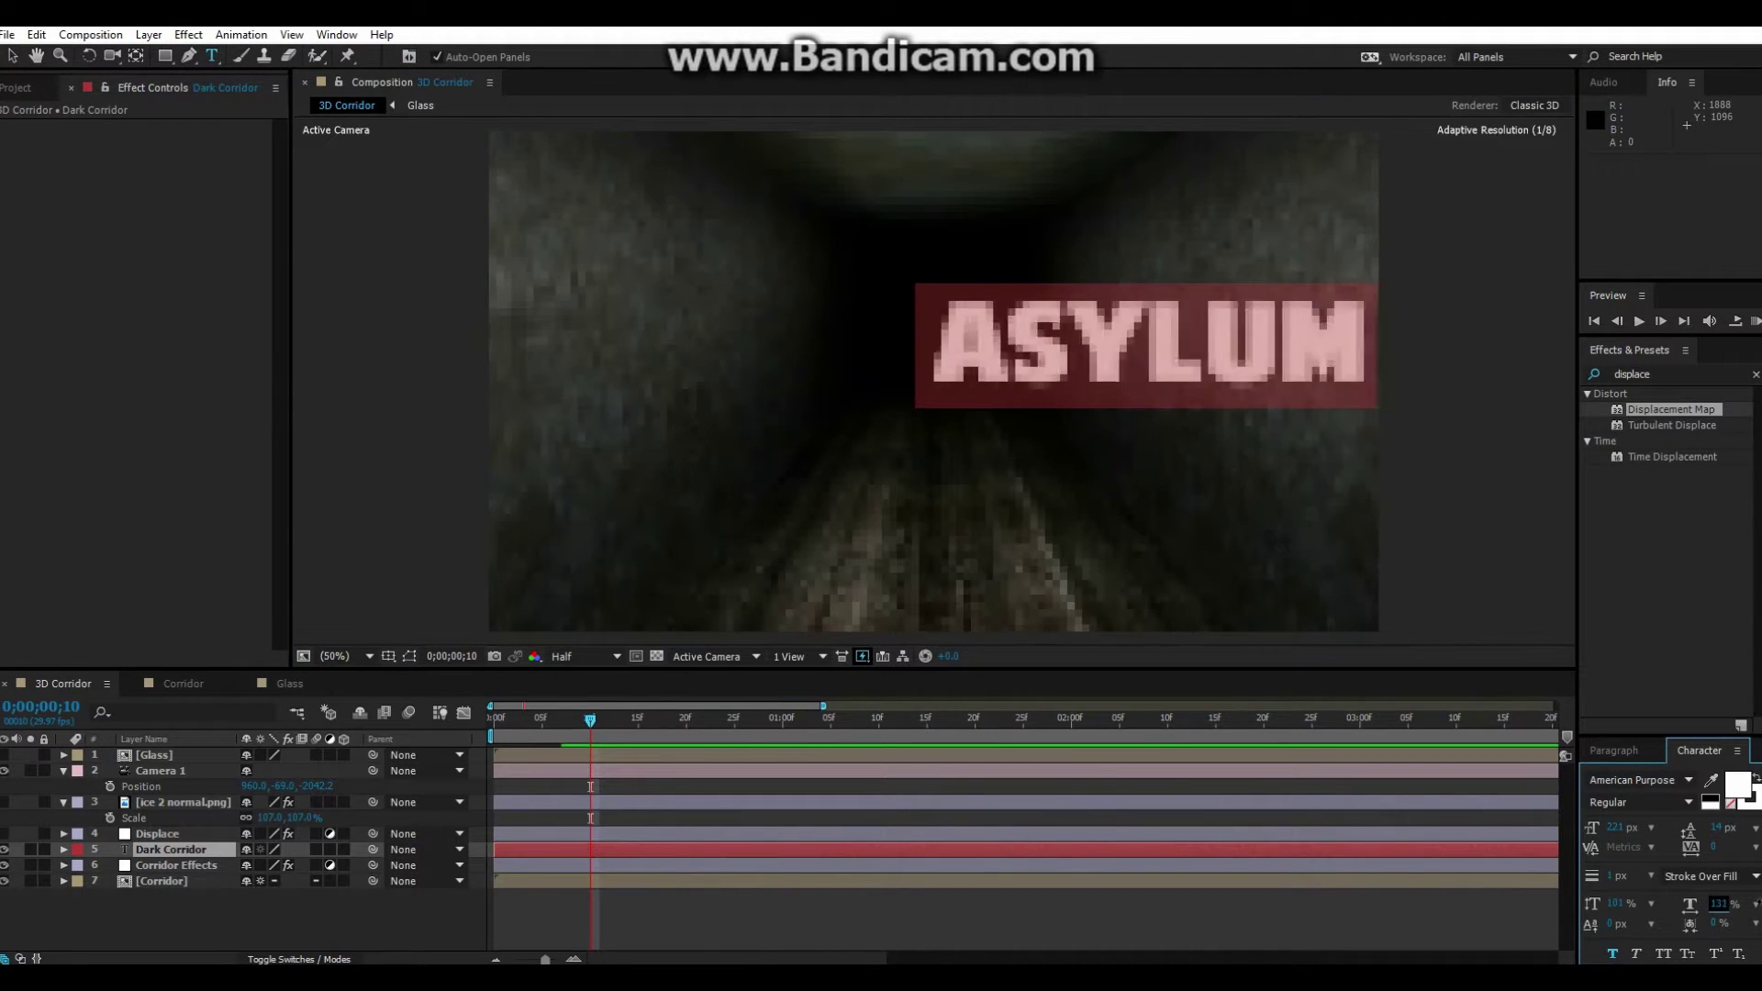
Tighten ASYLUM's tracking, centre it in the frame, and make its fill black
drag(1718, 854, 358, 651)
key(Escape)
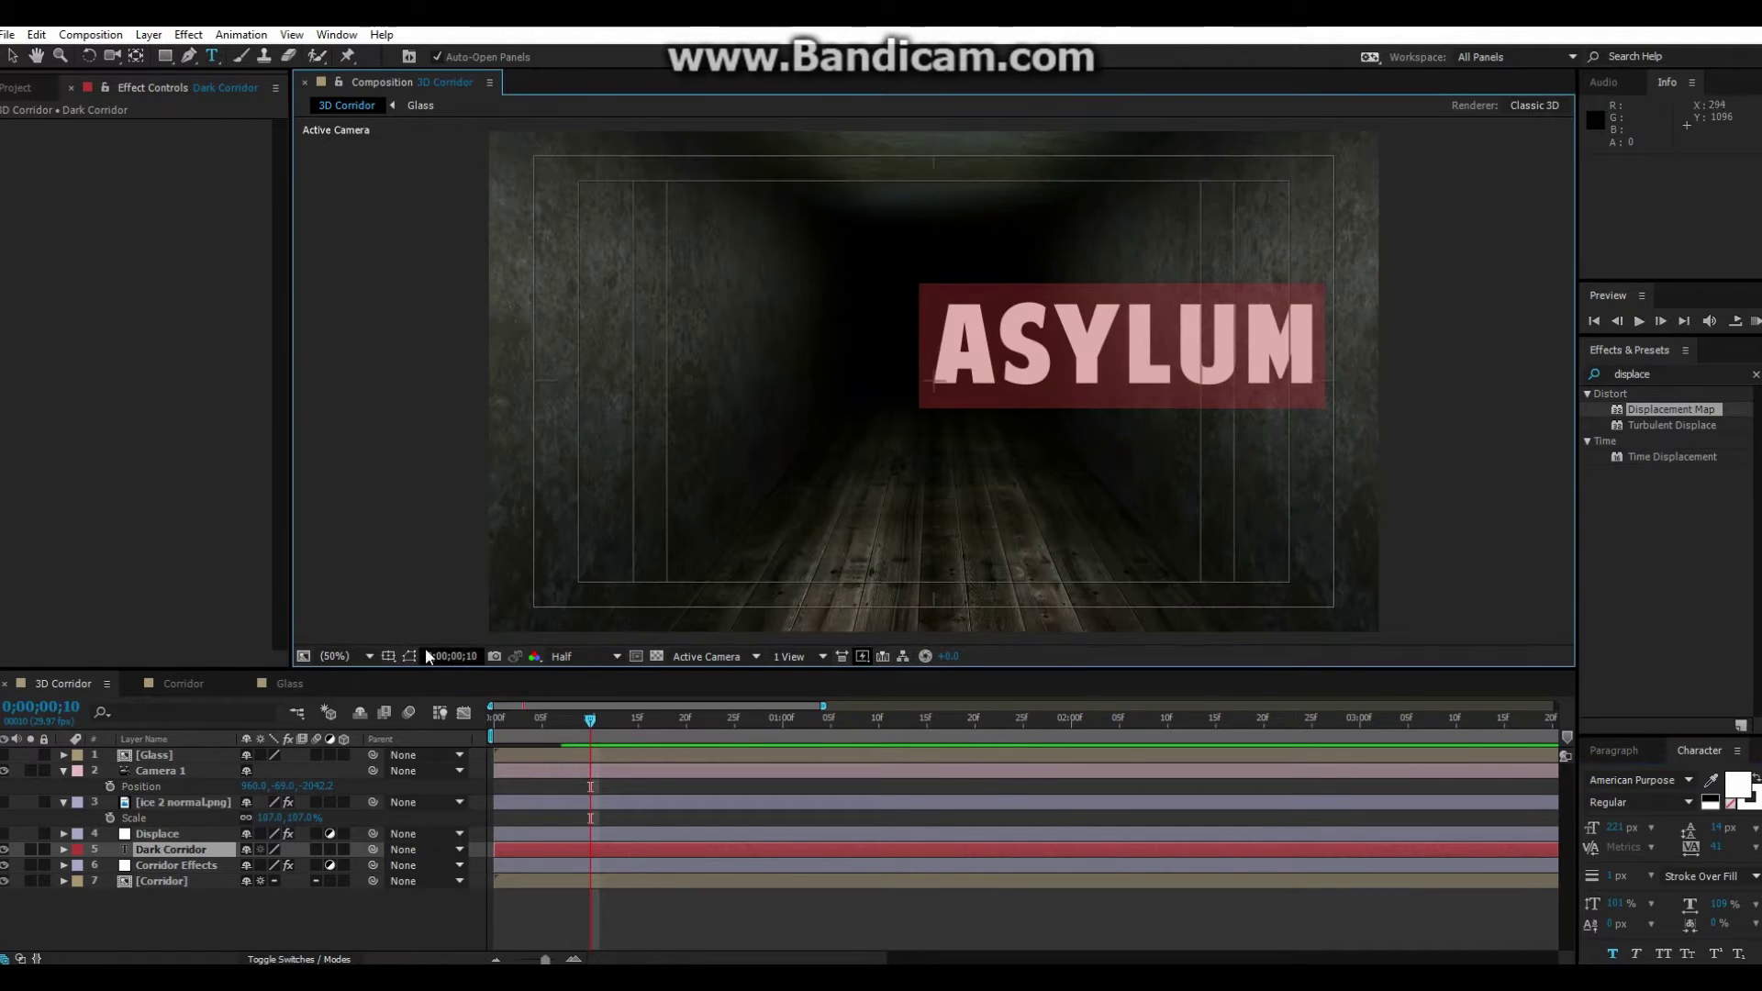
key(p)
key(ctrl+')
drag(926, 381, 743, 420)
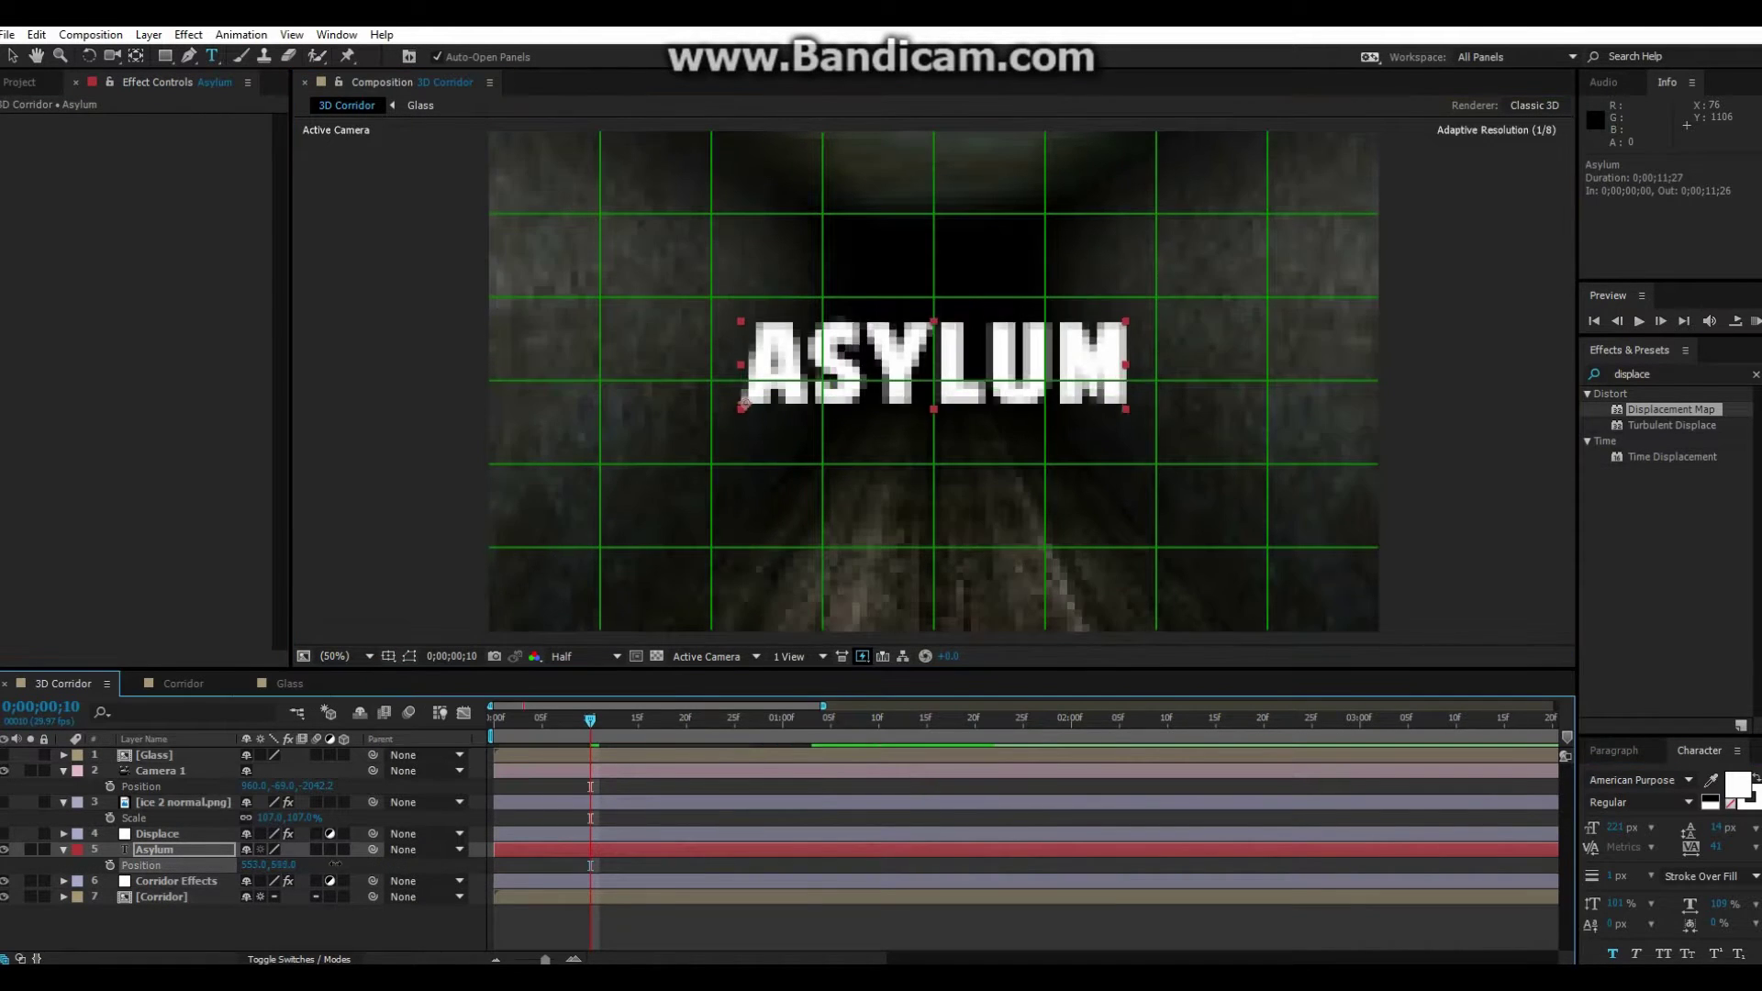
key(v)
click(1737, 785)
click(1348, 303)
key(Return)
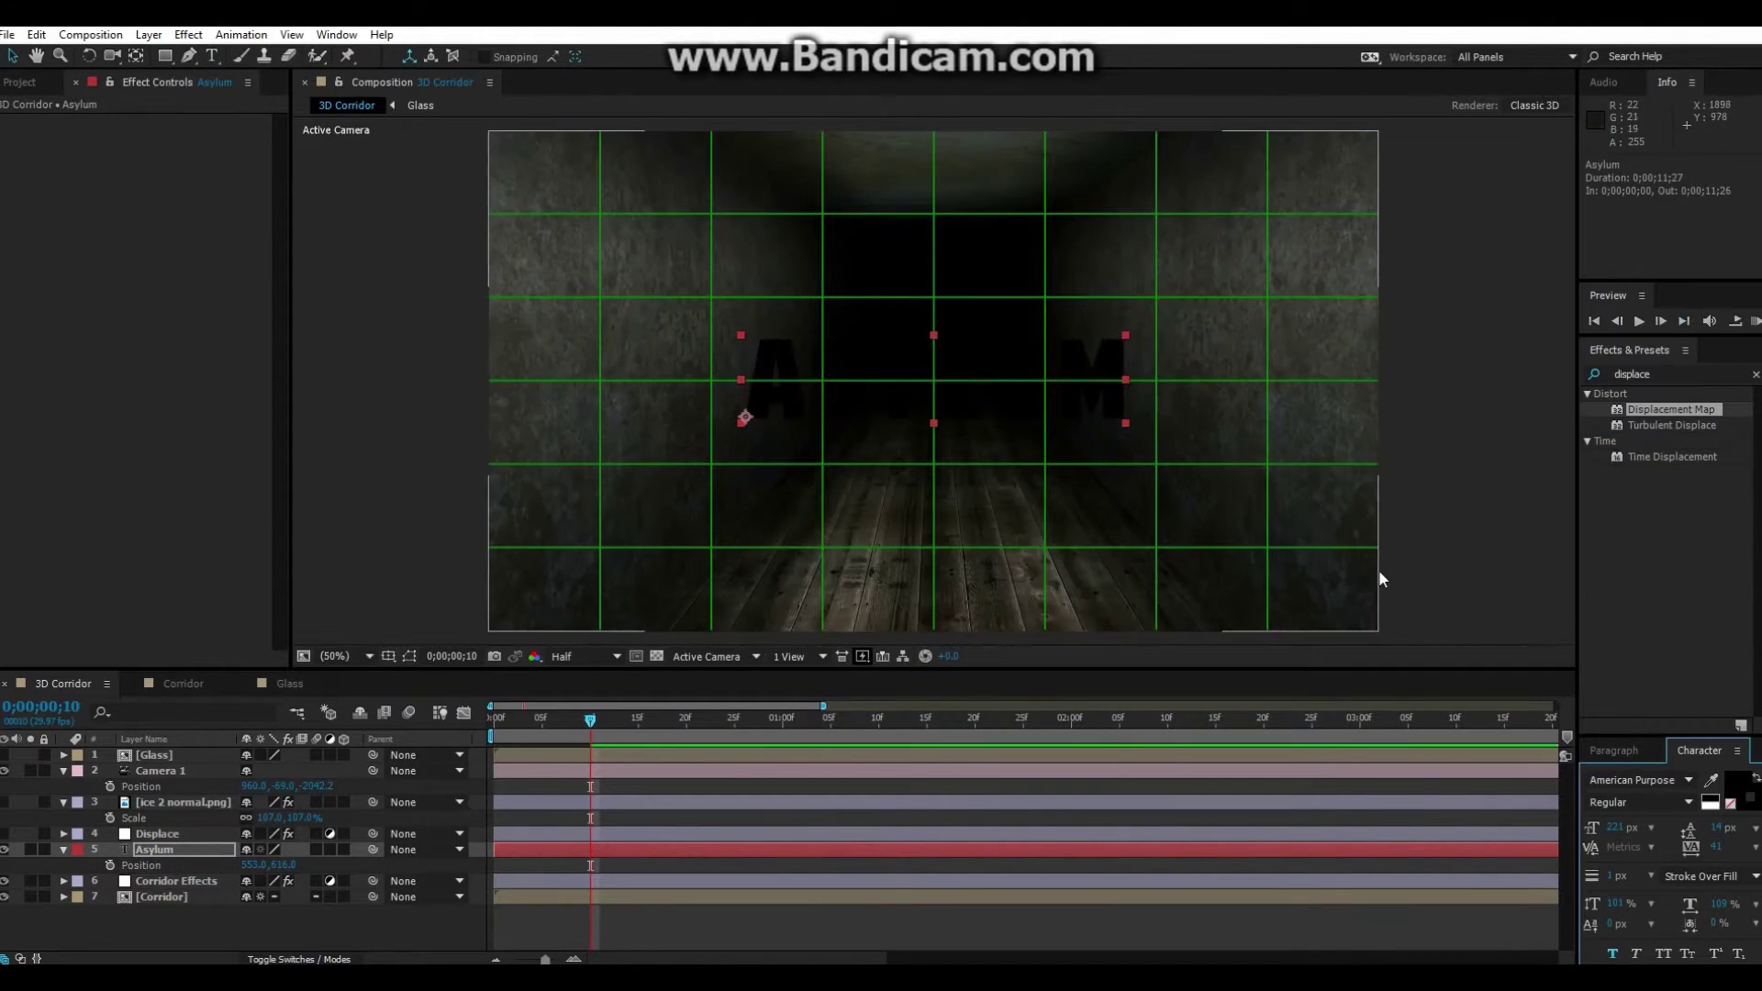
In the Glass comp, apply Invert and reshape Curves on the ice 2.jpg layer
click(409, 657)
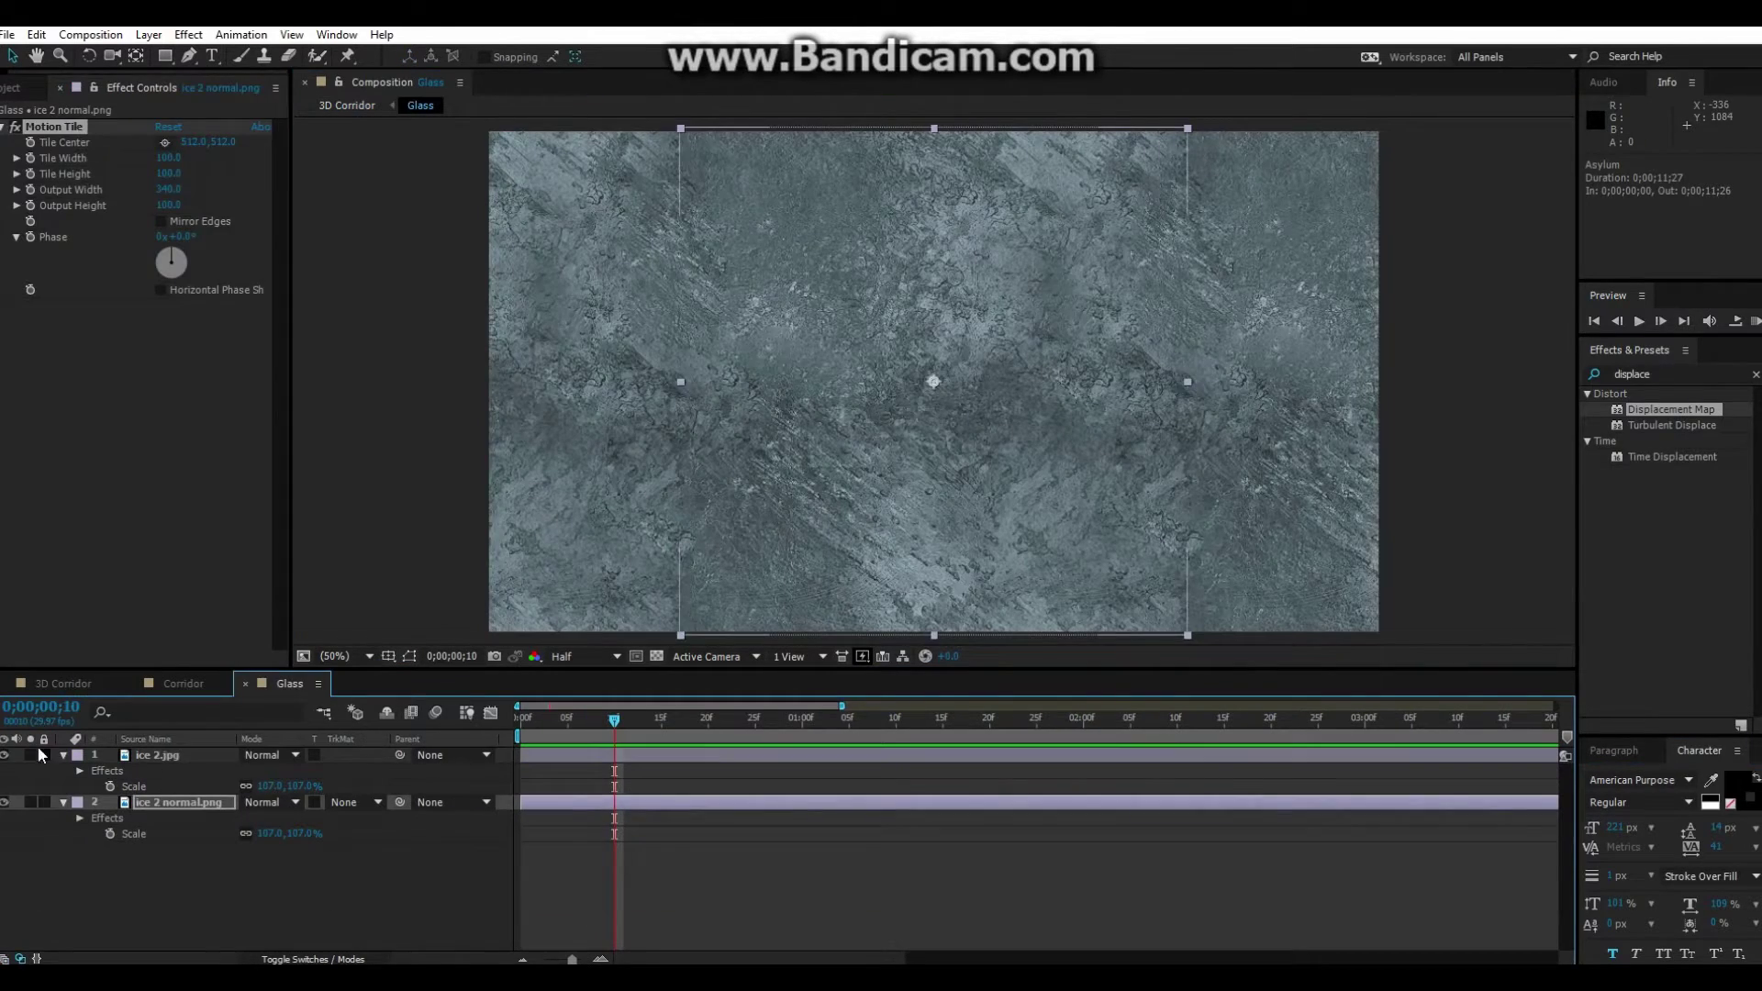
text(invert)
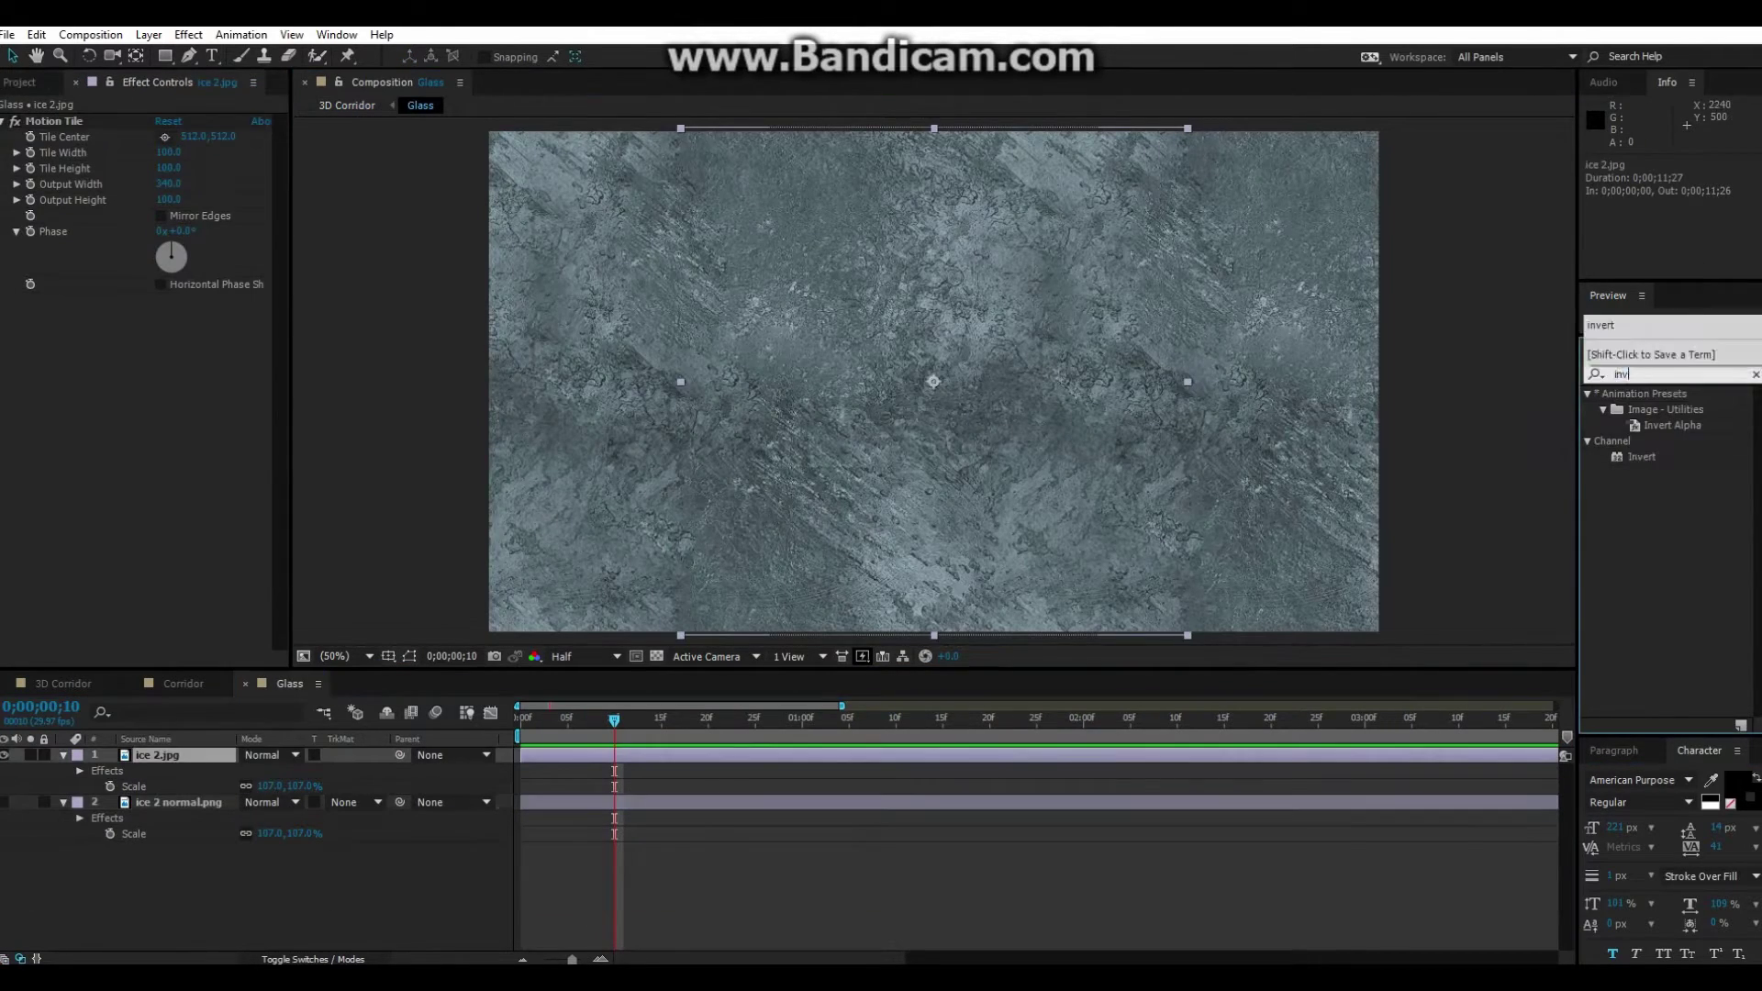
double_click(1642, 456)
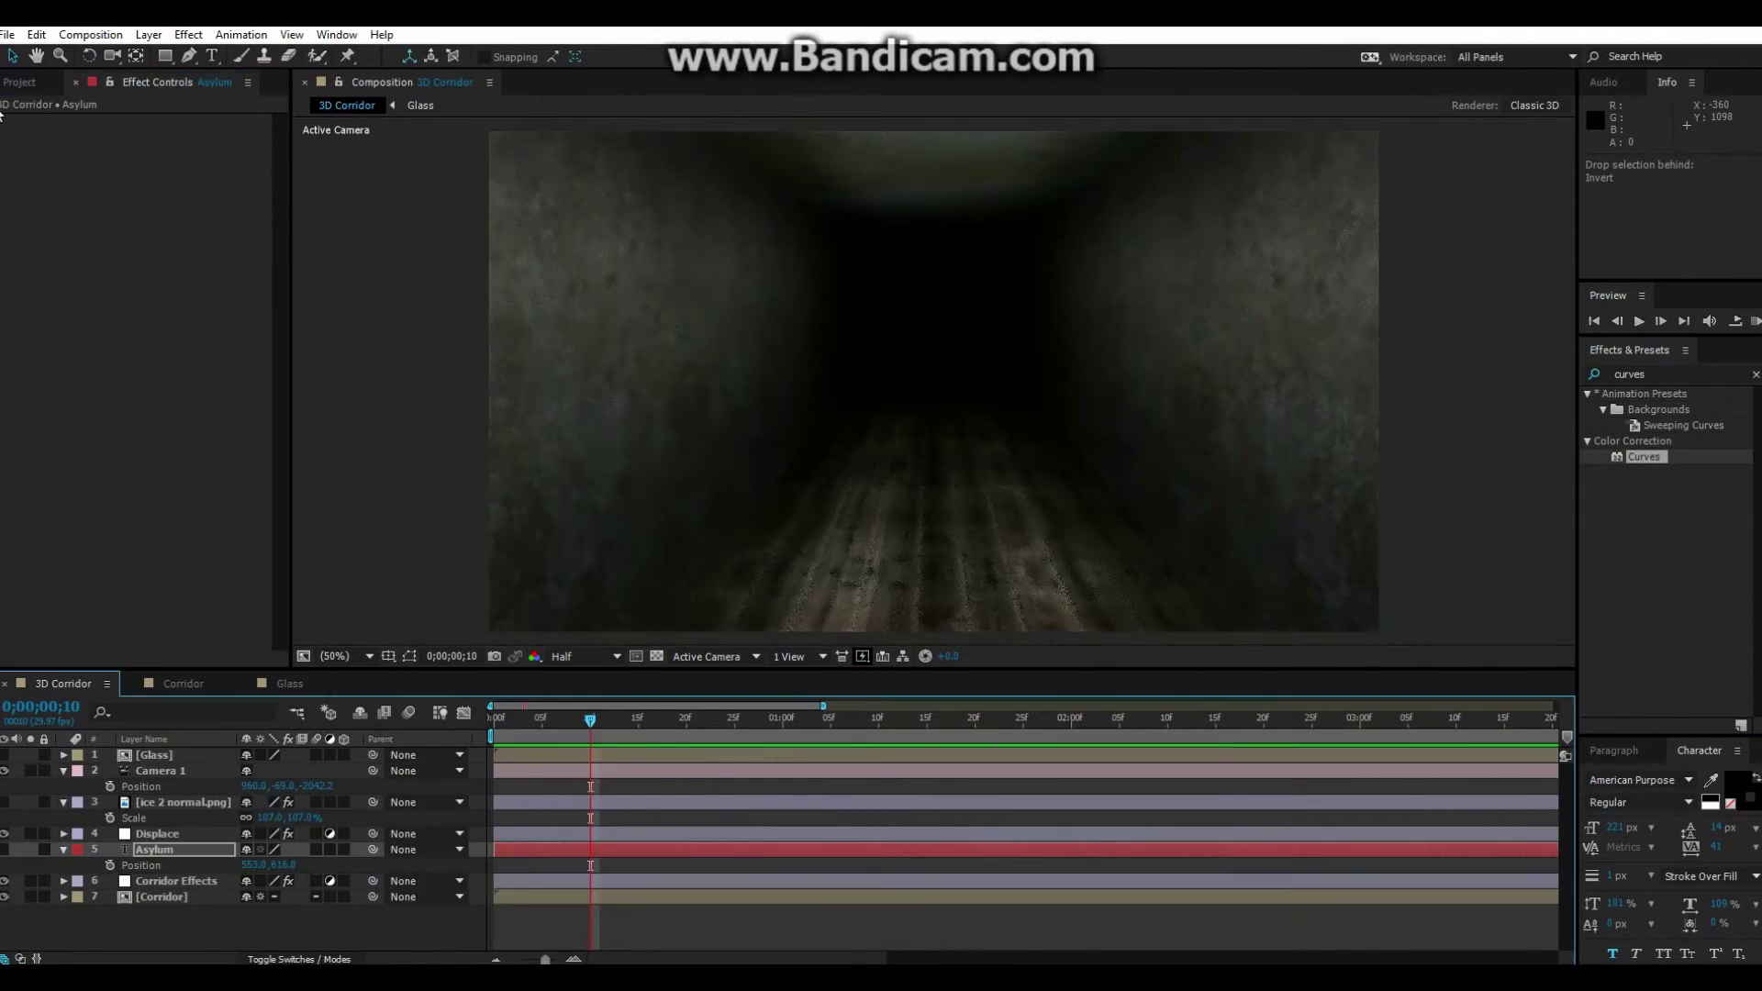
drag(39, 373, 5, 761)
key(F4)
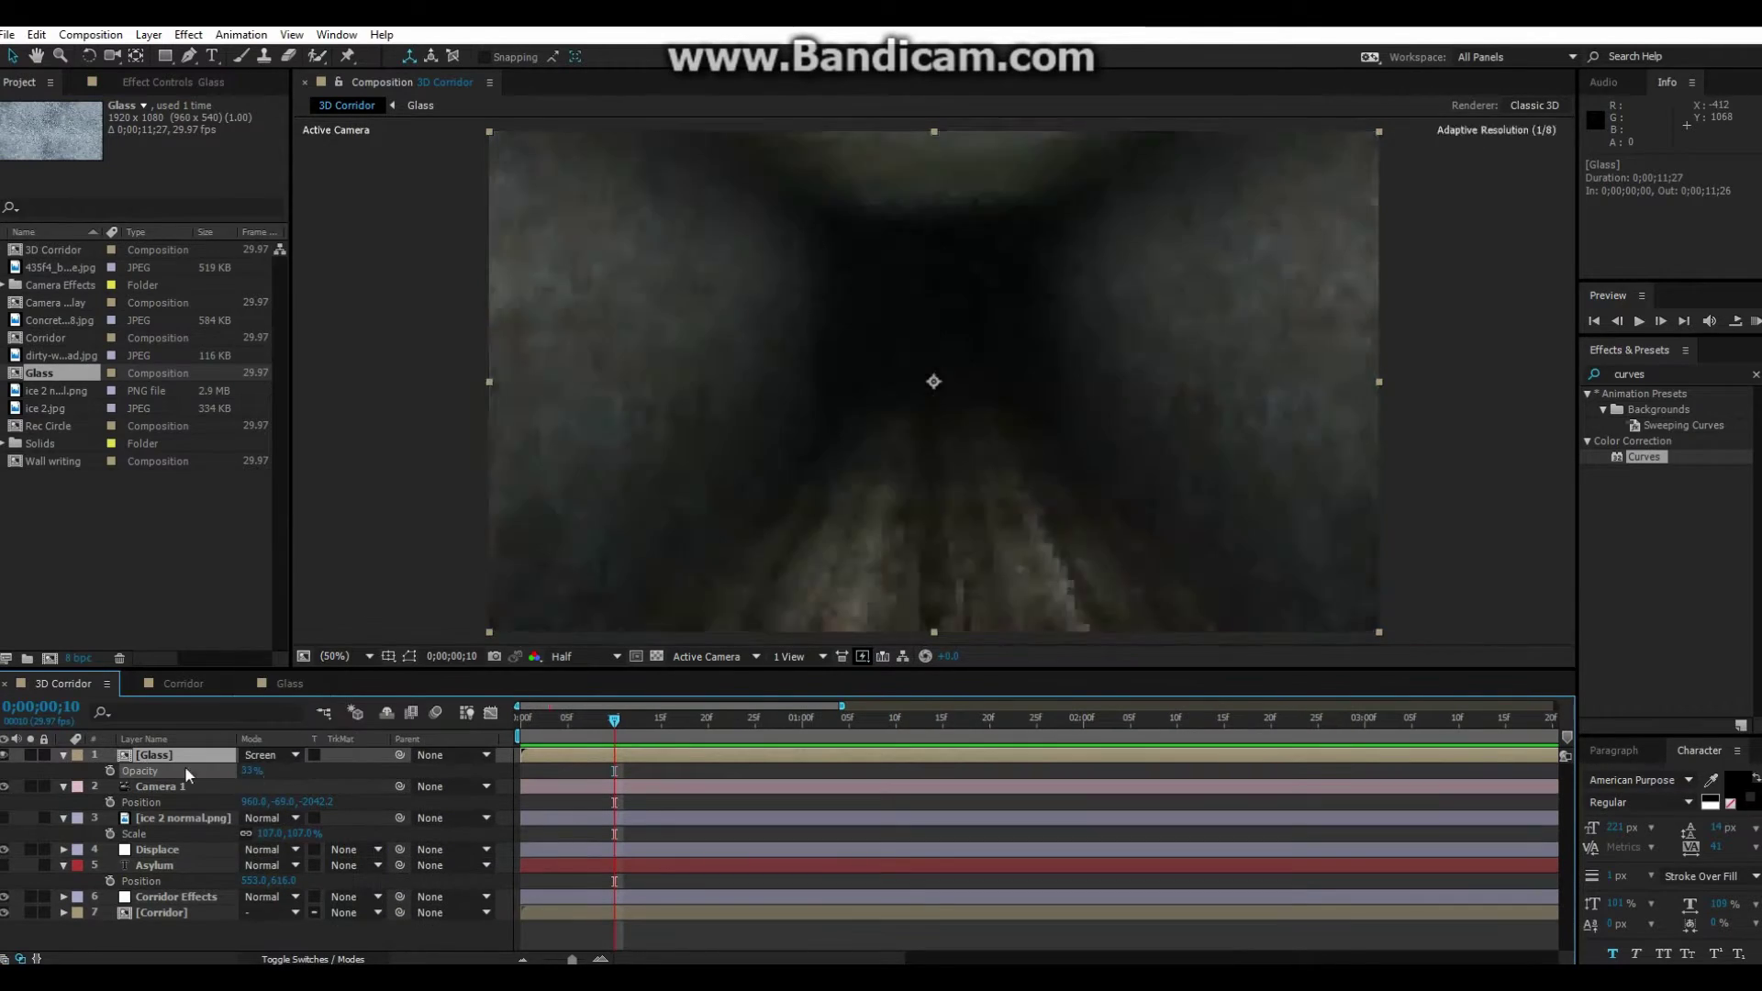
Blend the Glass layer as Lighter Color and raise its Hue/Saturation Master Lightness
click(270, 754)
click(299, 453)
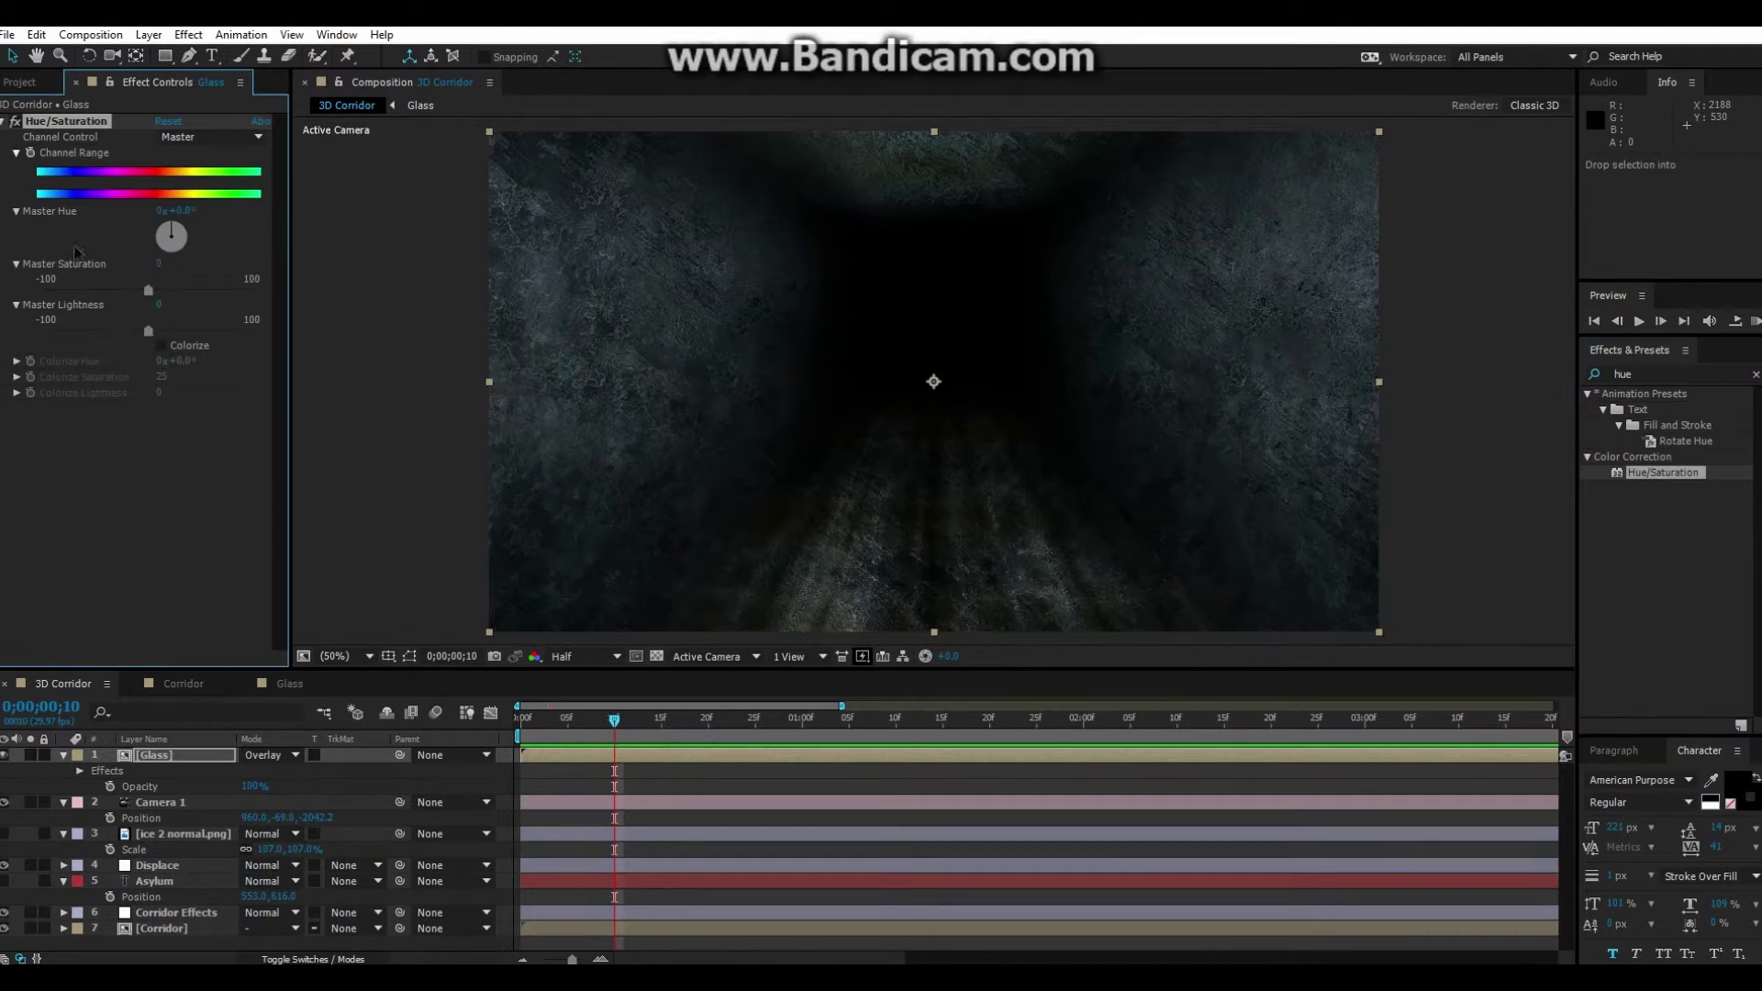
drag(148, 331, 184, 327)
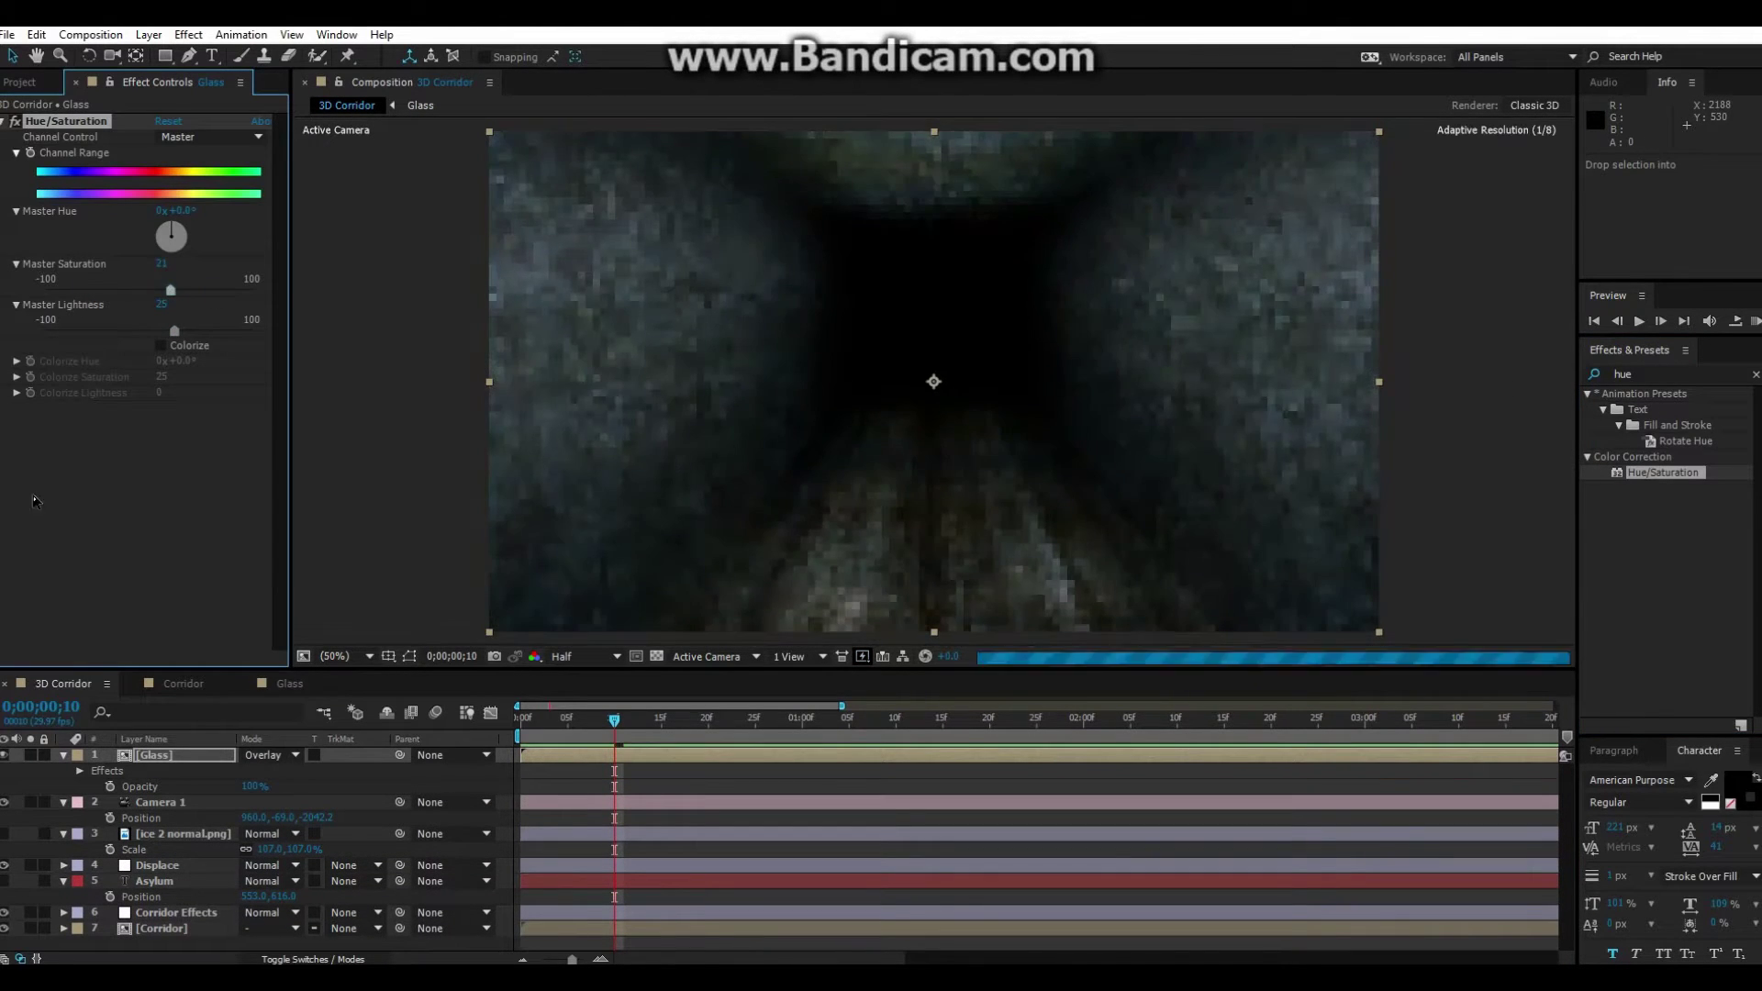
Set the Displace map to Stretch Map to Fit with Max Horizontal Displacement 20, then move Asylum to the top
click(157, 864)
click(166, 168)
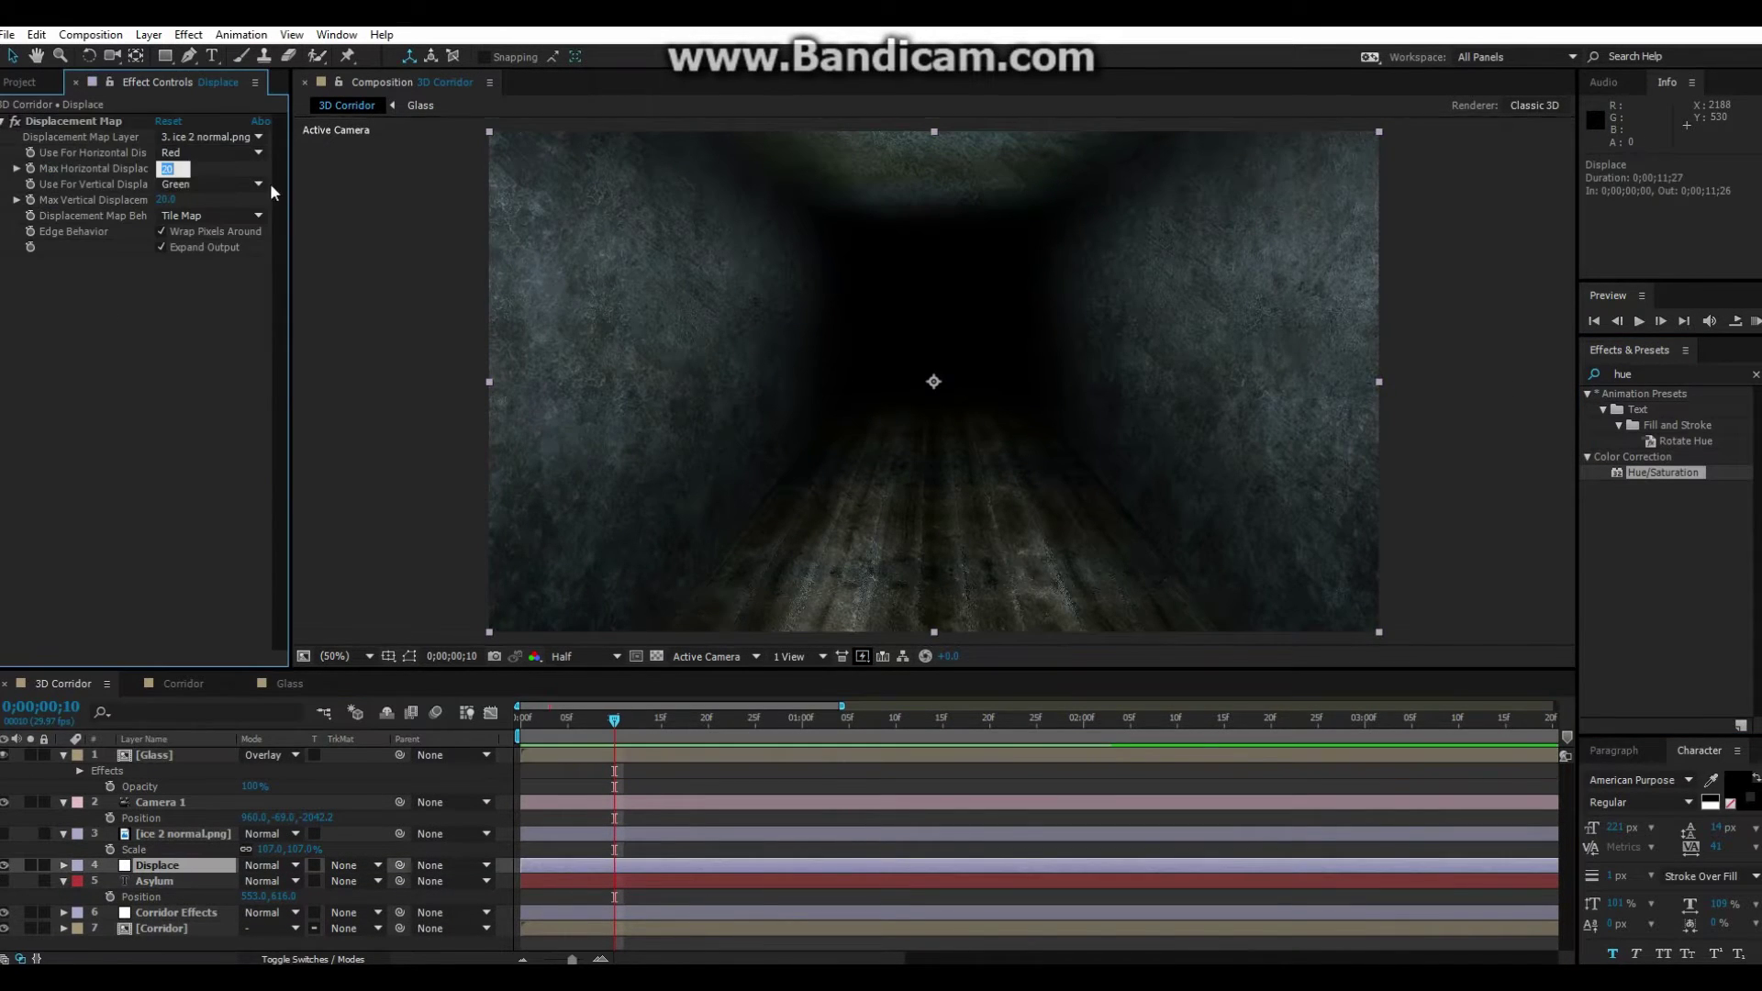
click(218, 217)
click(205, 263)
click(166, 199)
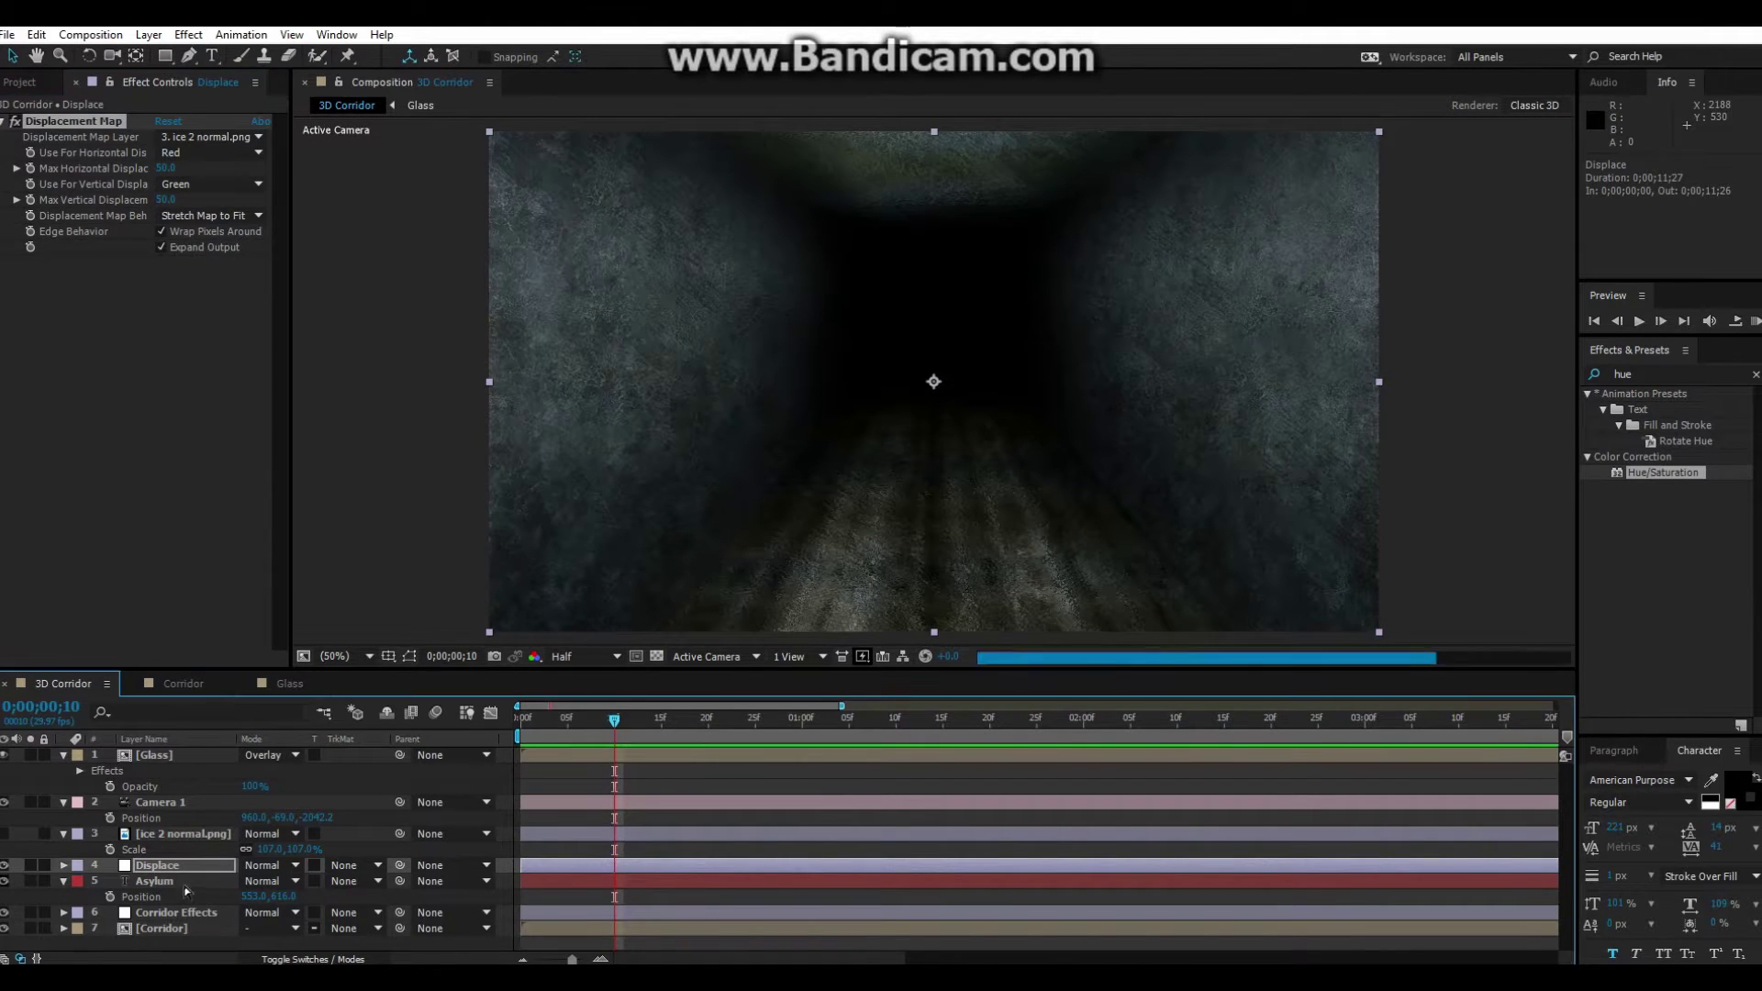
click(166, 168)
text(20)
click(154, 897)
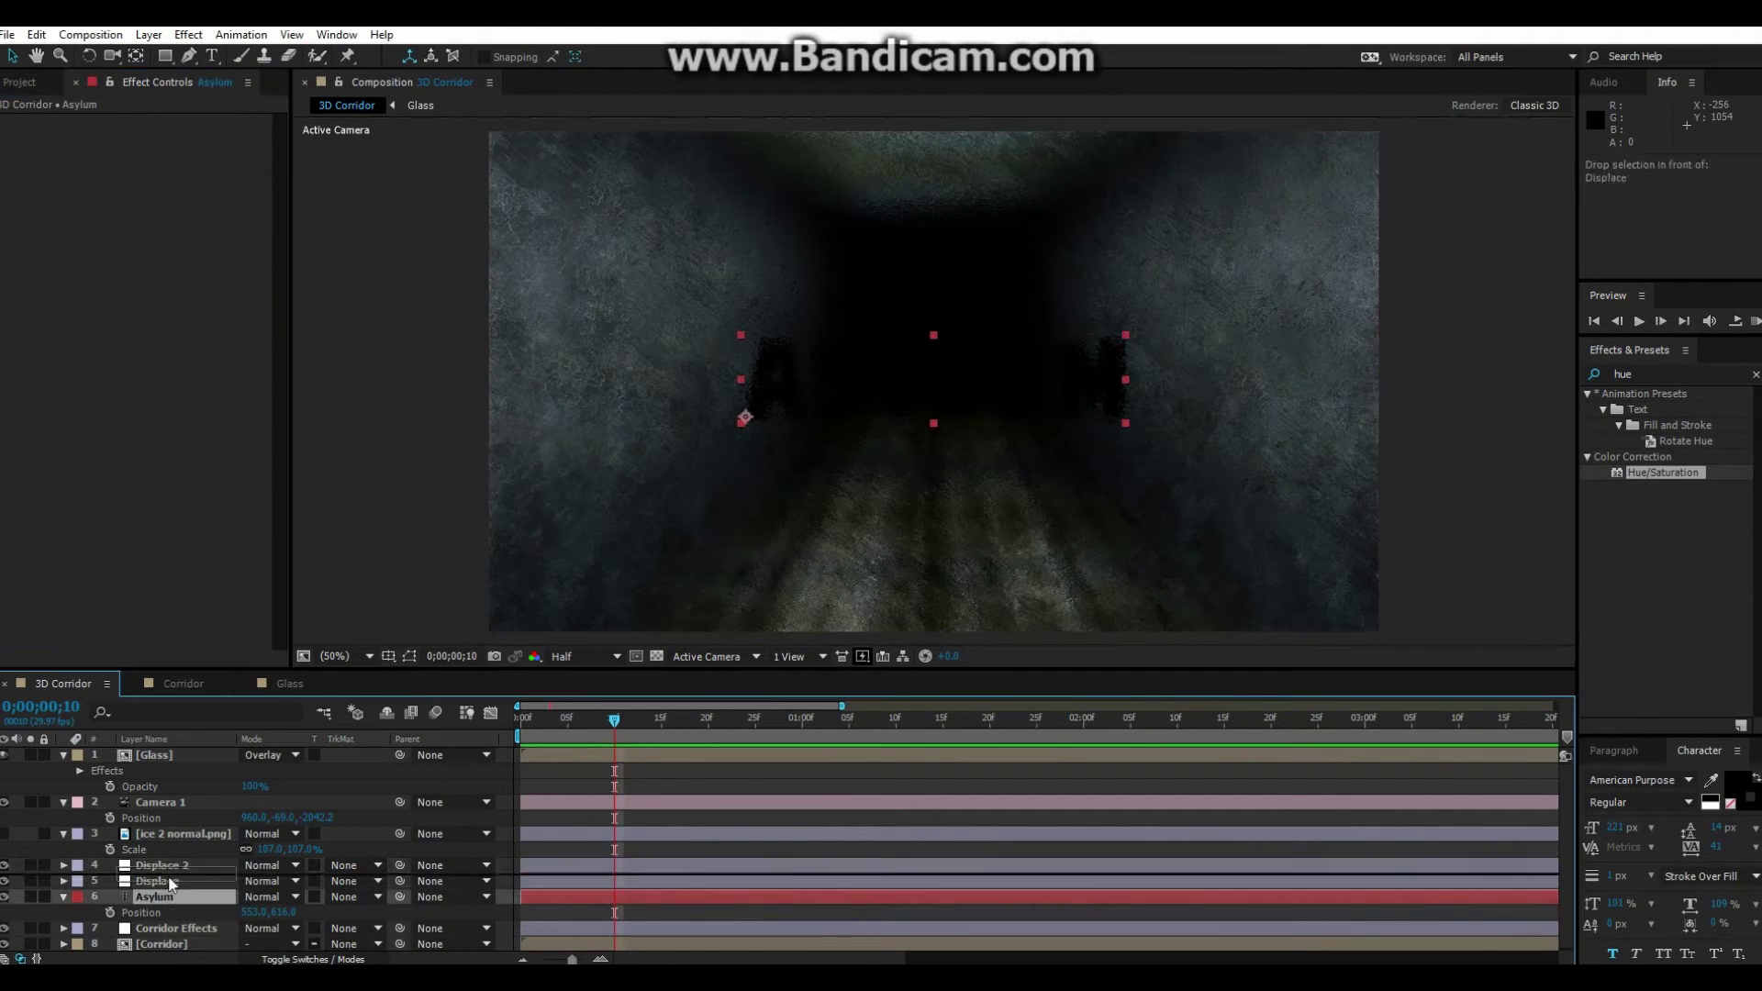
drag(154, 896, 160, 751)
Fill the new solid with white and set its opacity to 10%
click(161, 833)
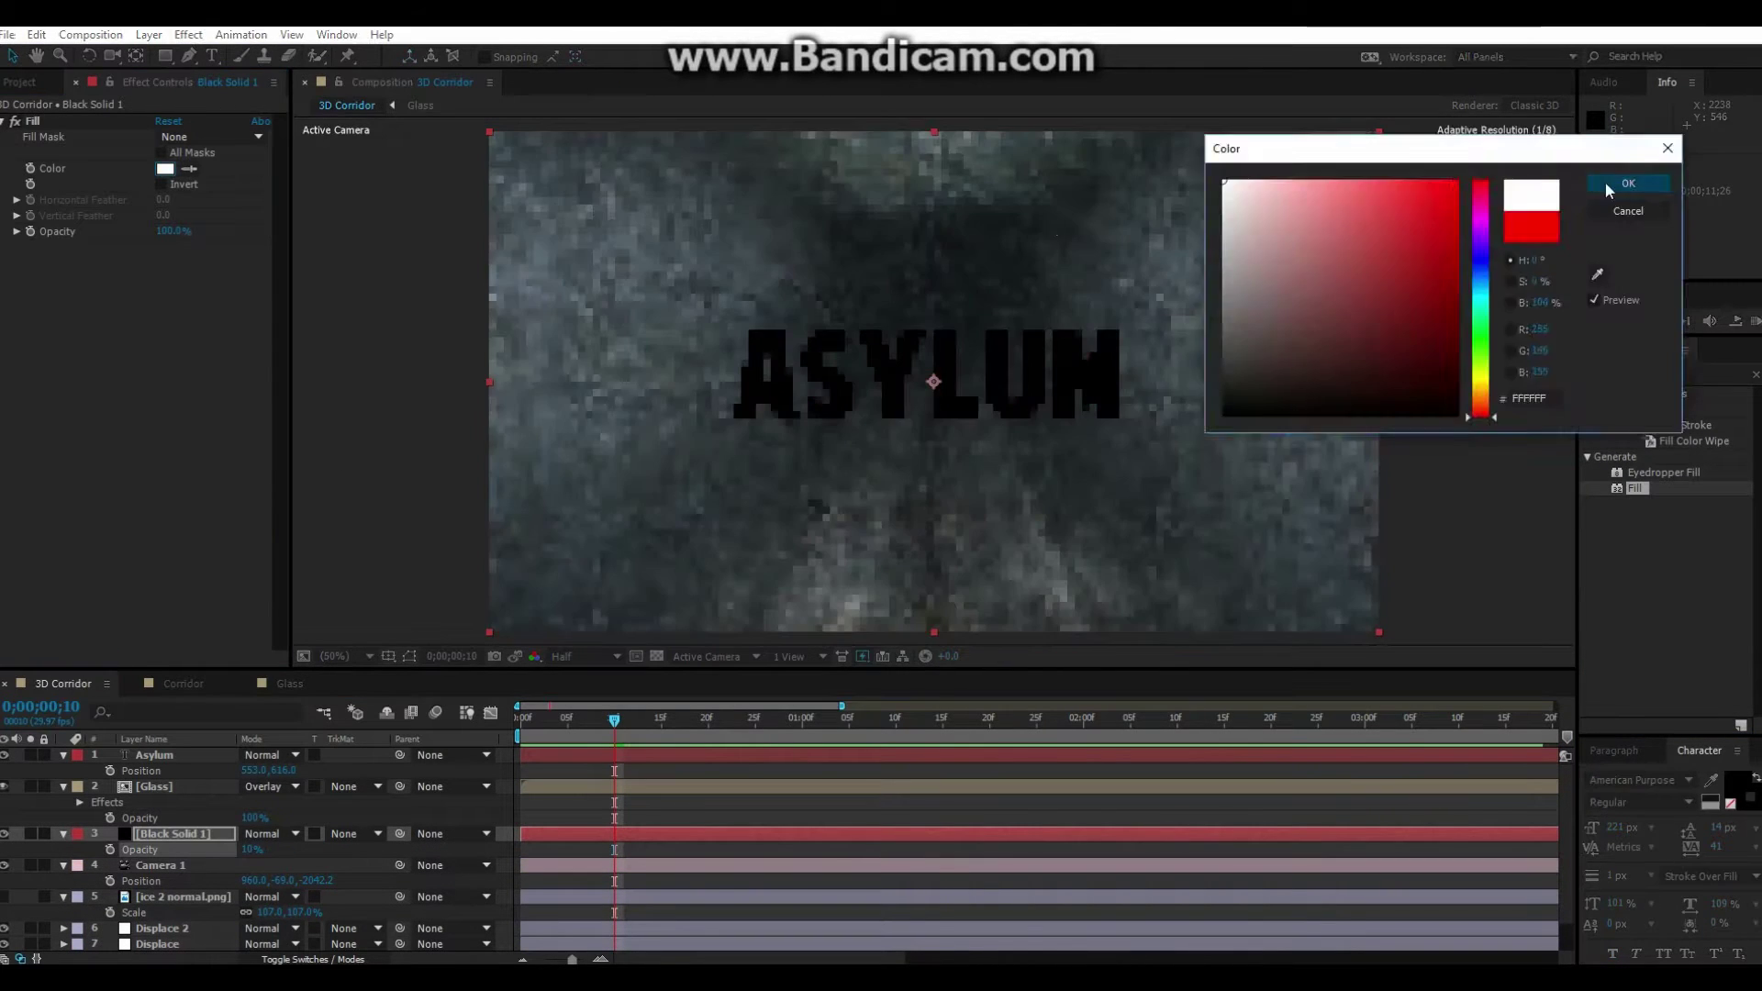
click(1607, 186)
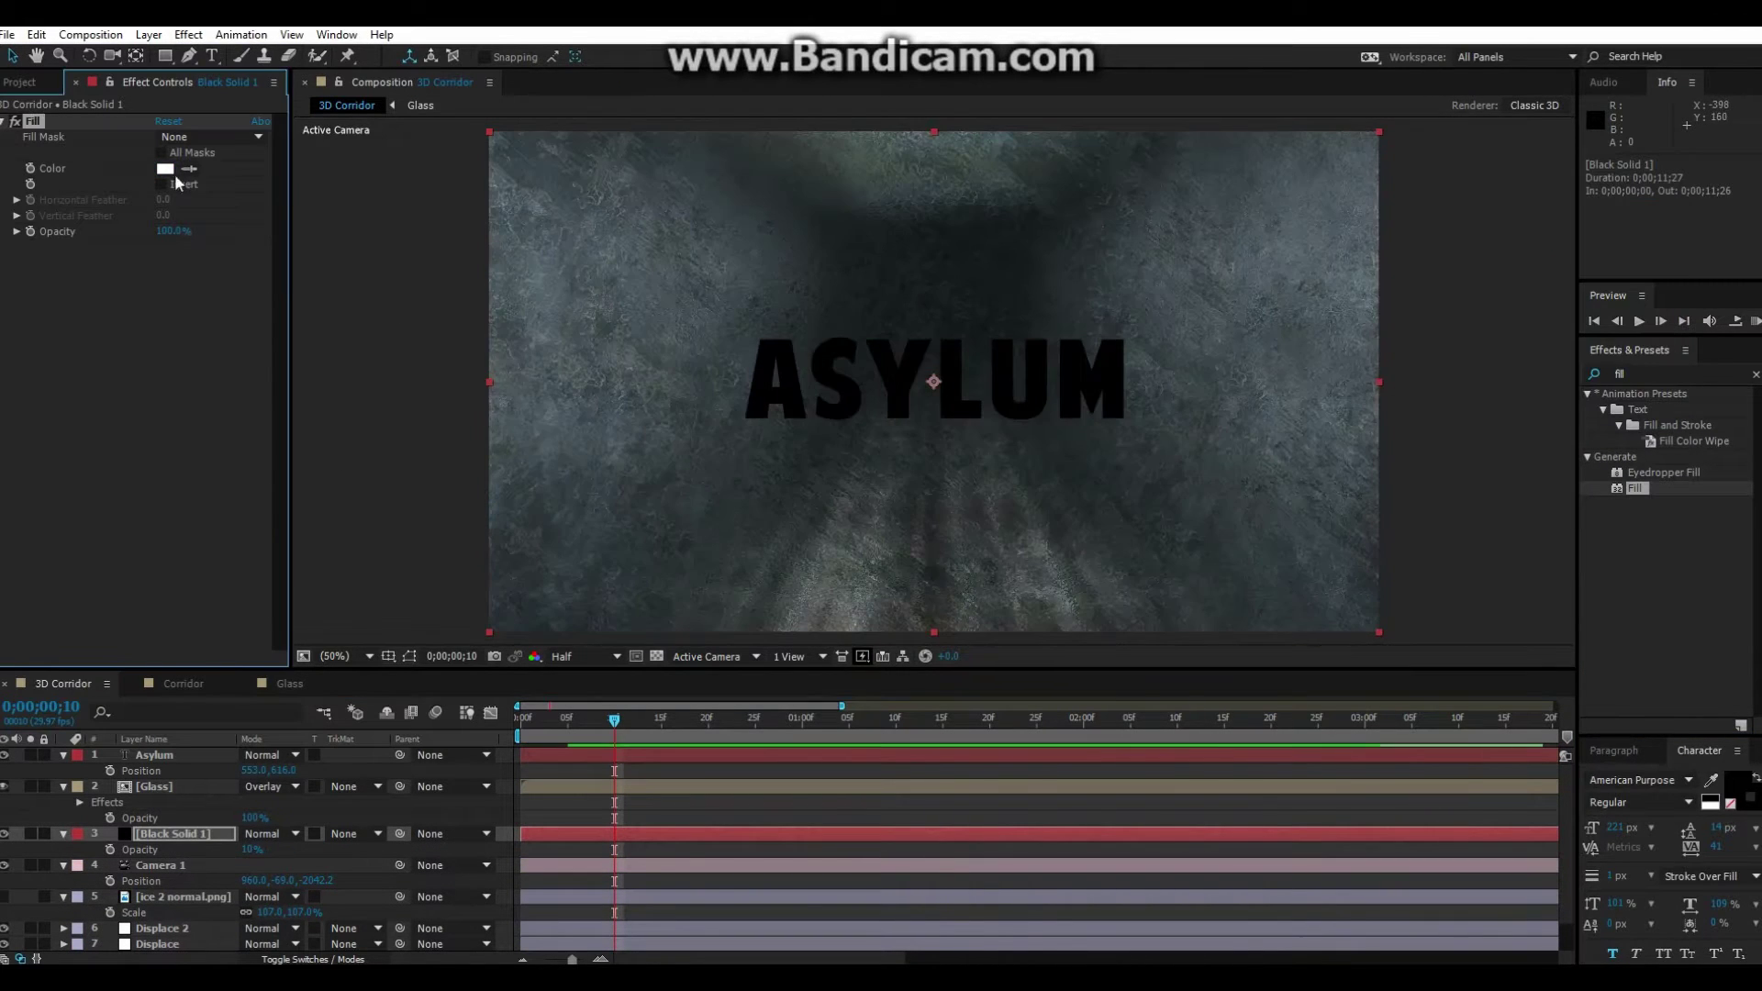
mouse_move(250, 849)
mouse_down()
mouse_move(327, 851)
mouse_move(260, 856)
mouse_up()
click(147, 35)
key(Escape)
Mask the solid with an ellipse around ASYLUM and feather it heavily to 241
click(253, 96)
drag(658, 225, 1208, 528)
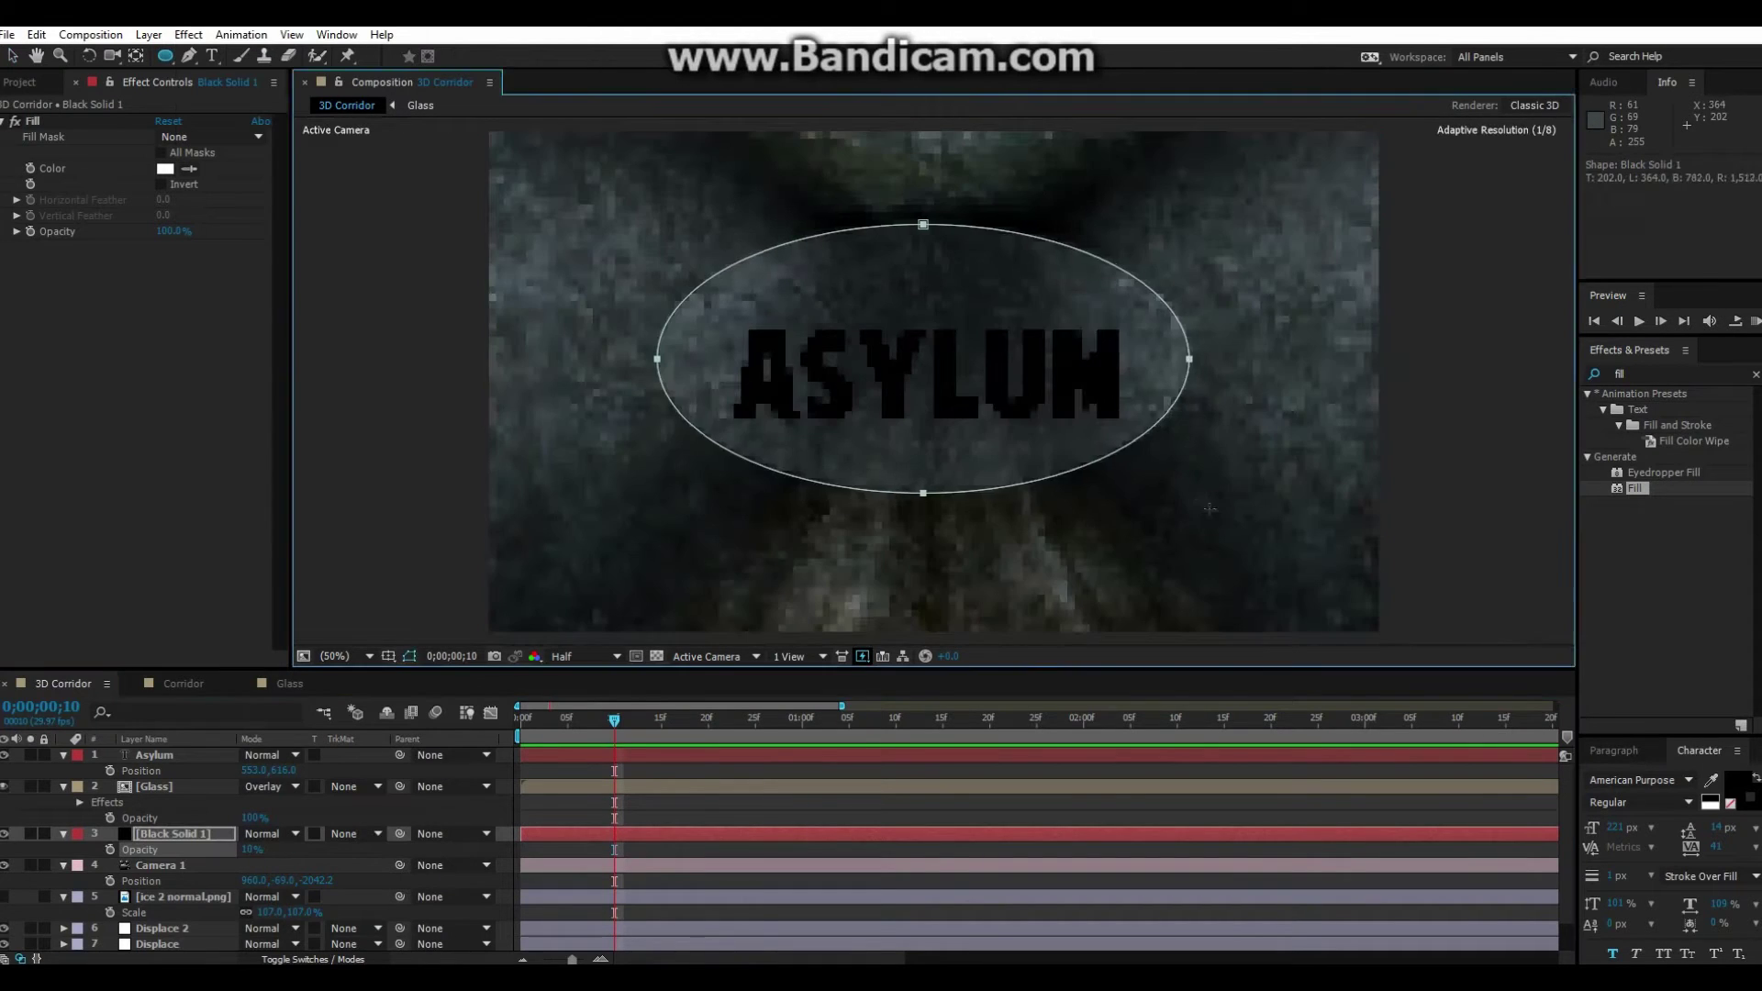
key(f)
drag(280, 864, 364, 864)
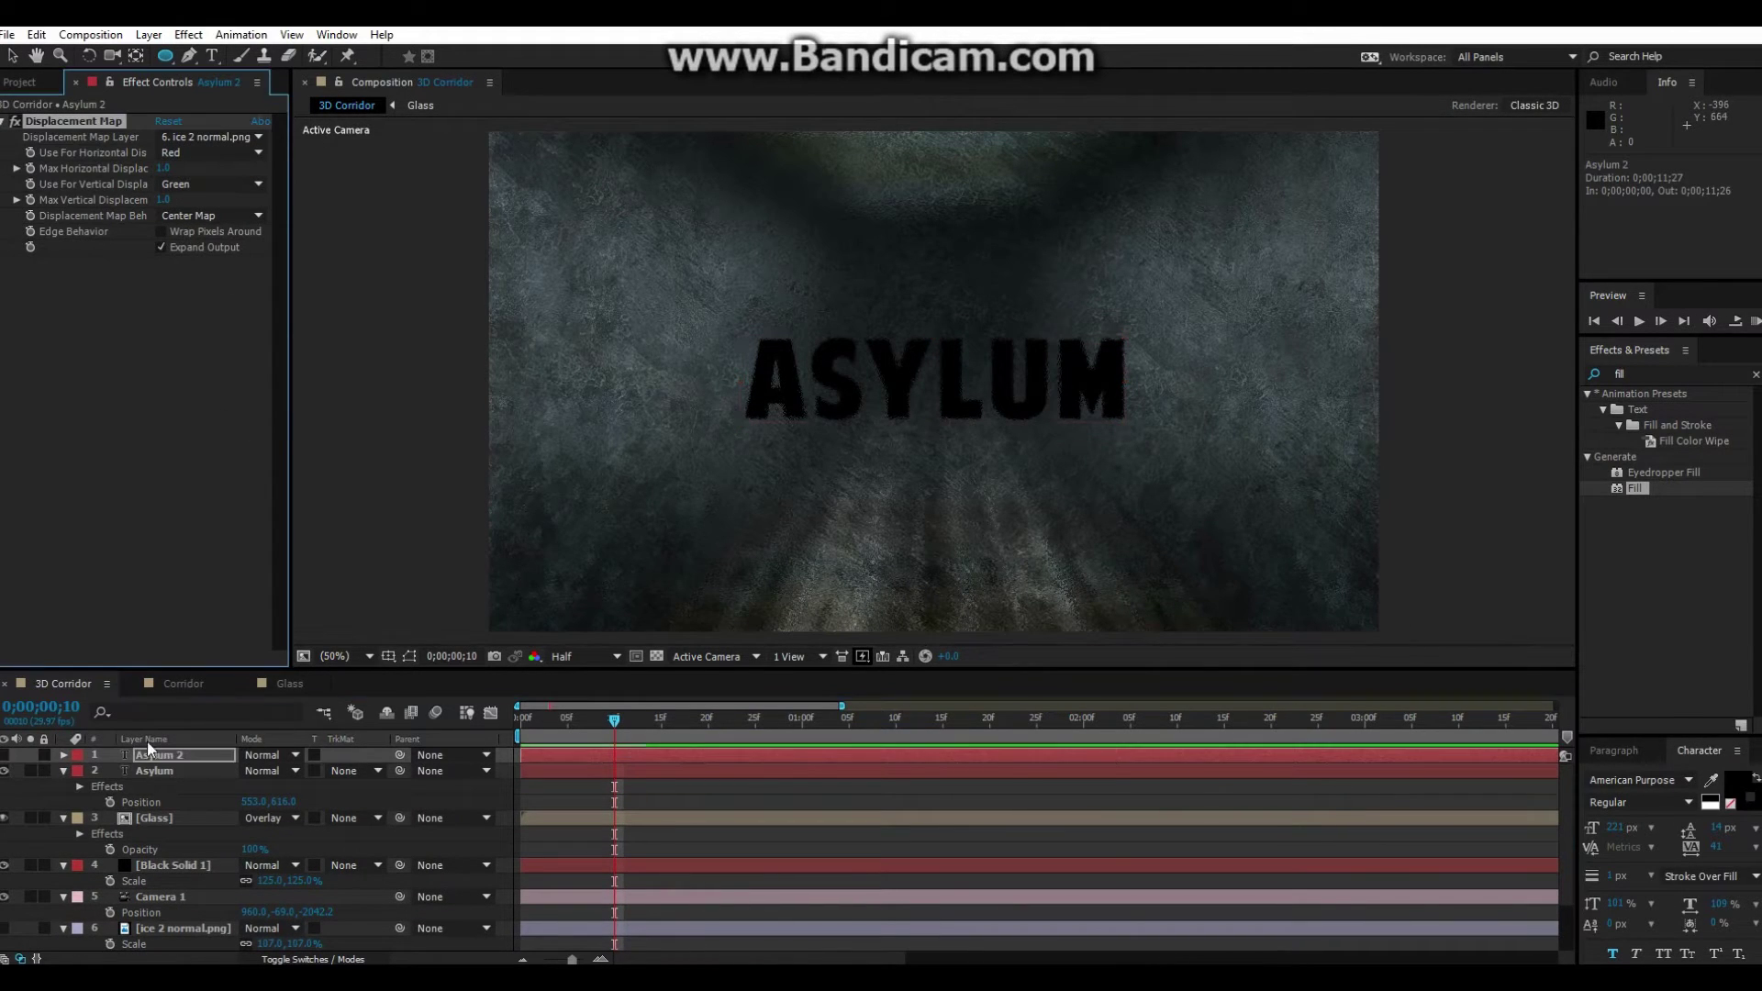
Nudge the ASYLUM title left so it sits centred in the frame
click(154, 771)
key(s)
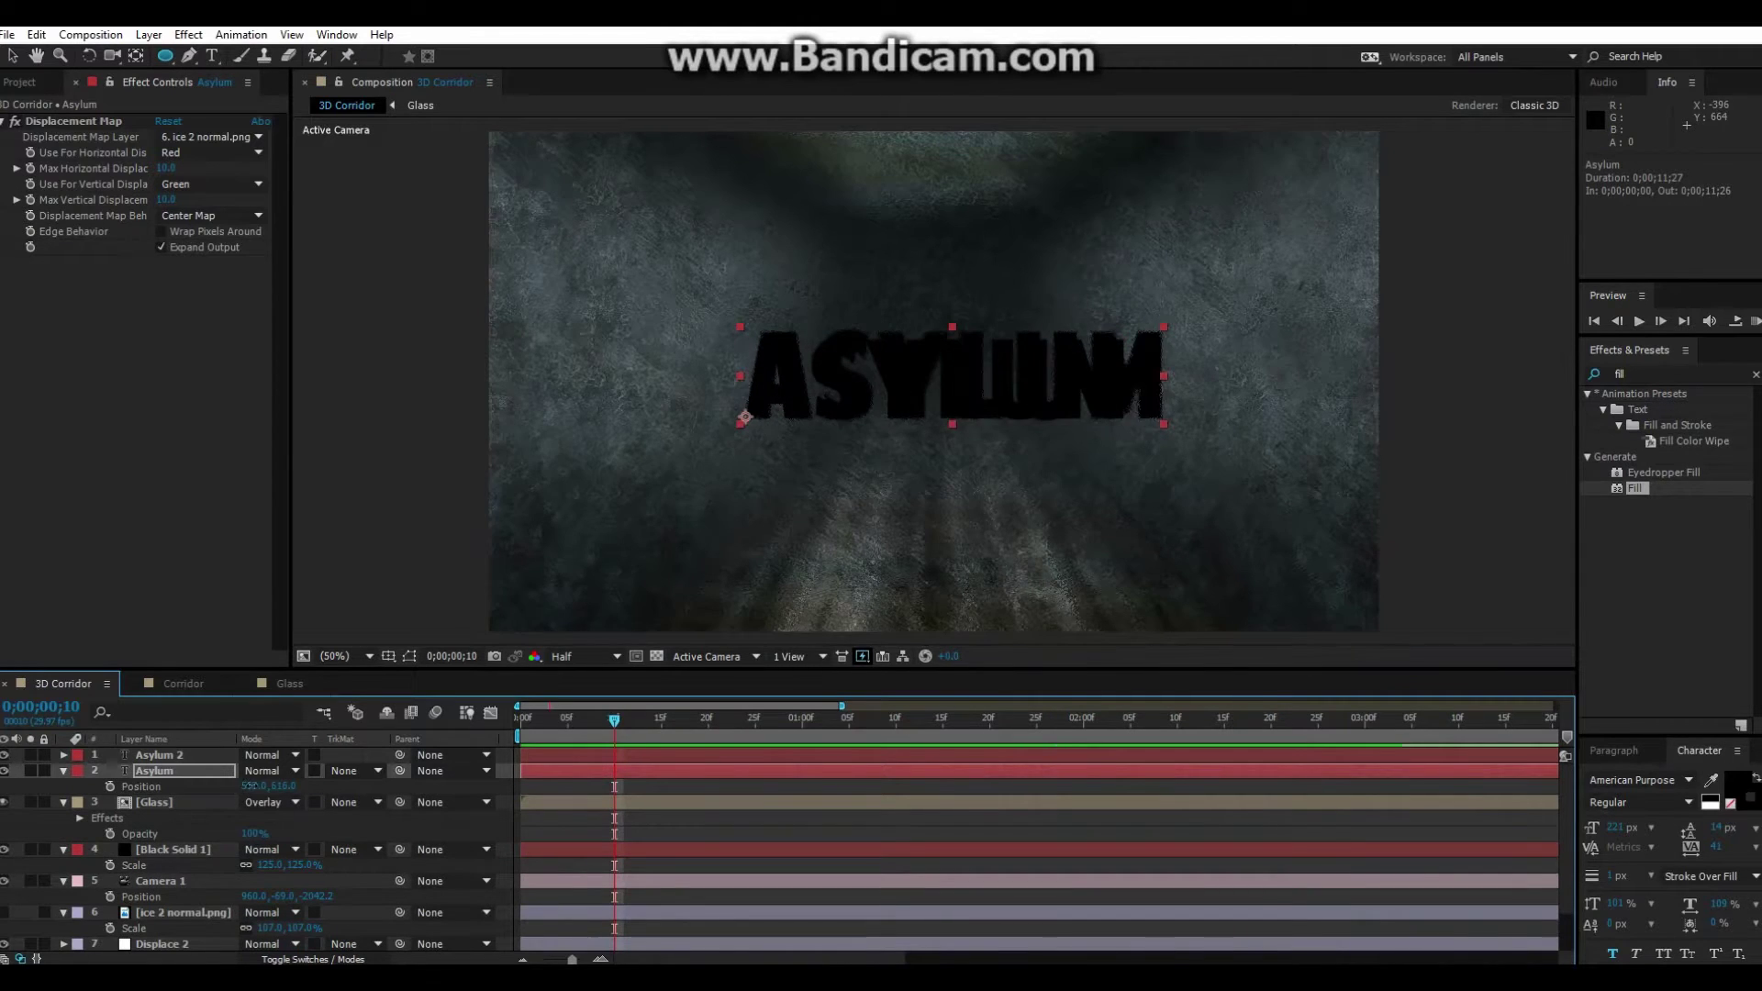
key(ctrl+apostrophe)
drag(917, 385, 901, 385)
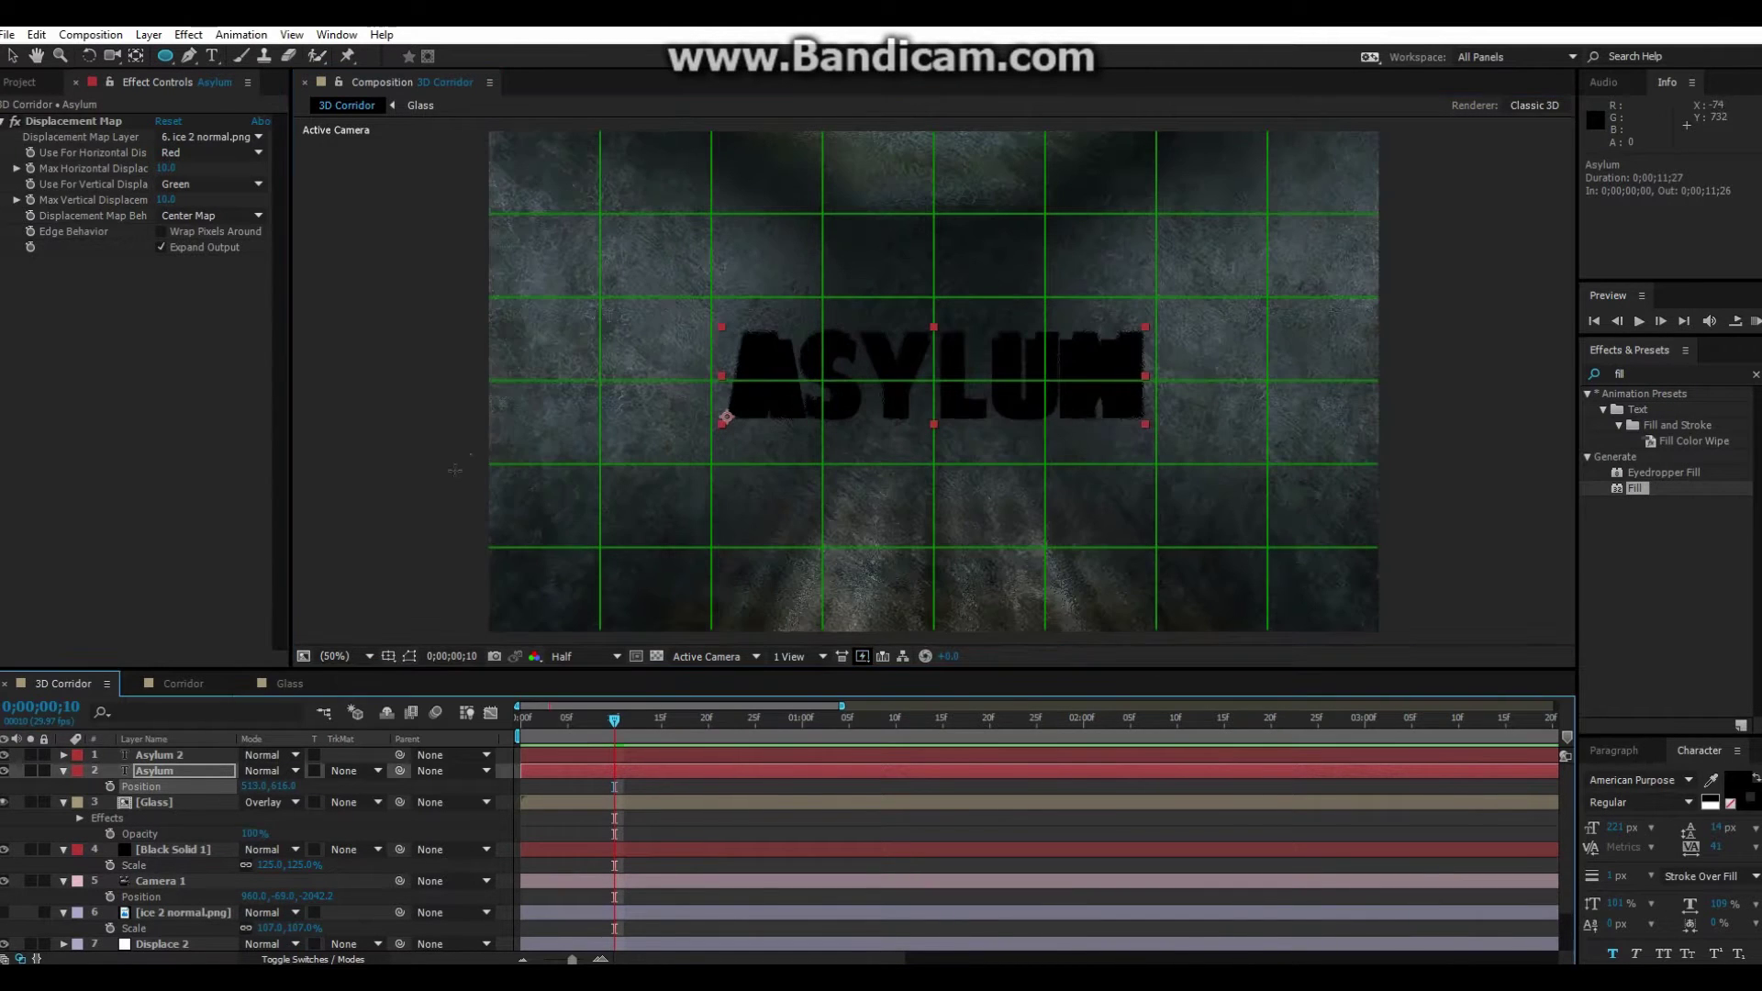
Set the Asylum layer's blend mode to Overlay
click(271, 771)
click(275, 456)
key(t)
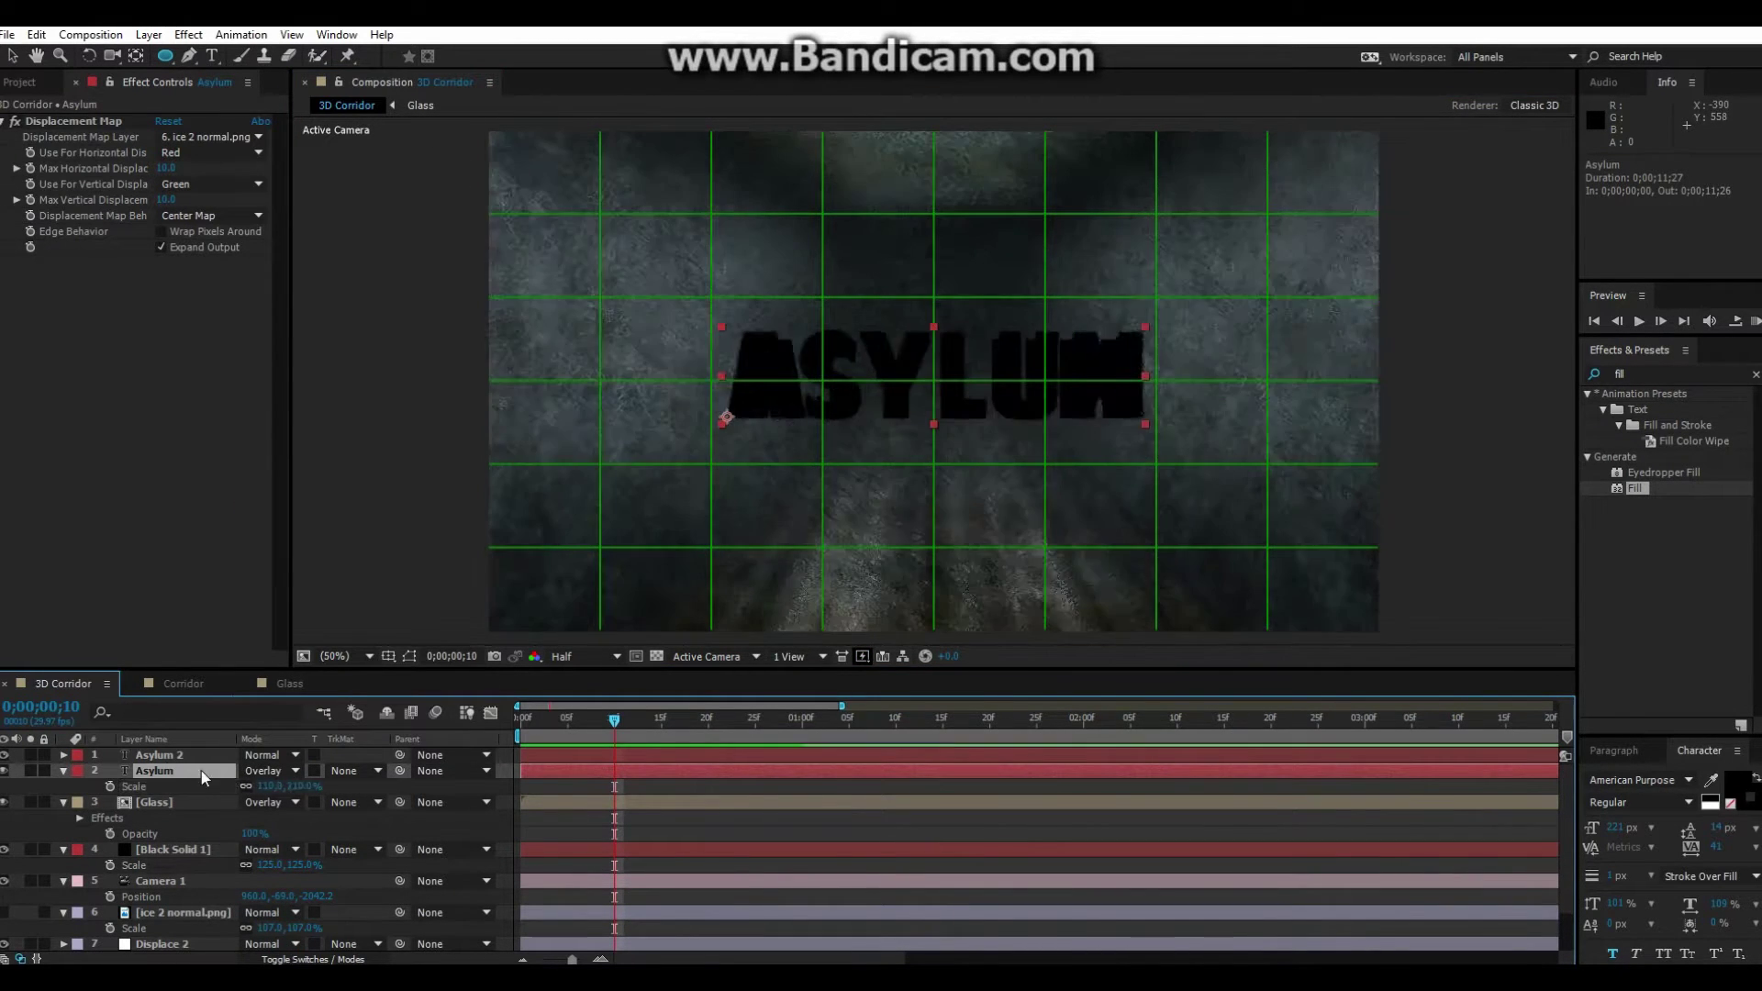
drag(252, 786, 221, 786)
key(ctrl+apostrophe)
Apply a dark Fill effect to the ASYLUM text and set its opacity to 83%
drag(1634, 488, 138, 261)
click(166, 310)
click(1231, 382)
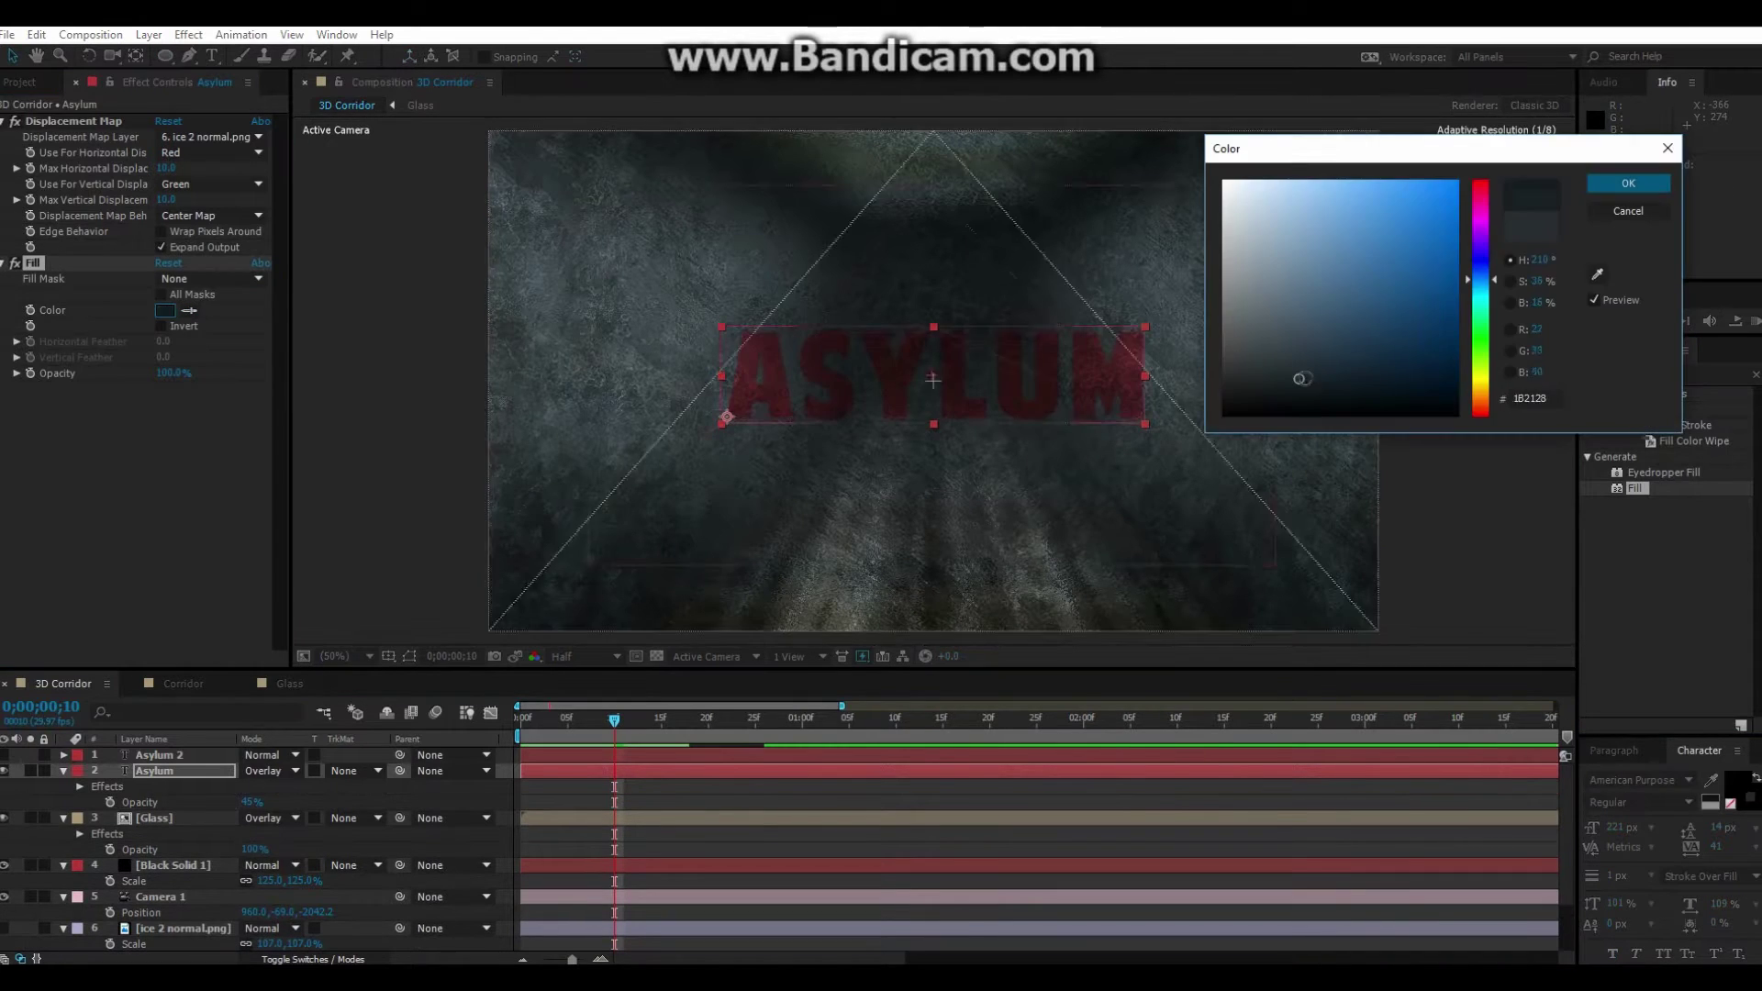
click(1624, 180)
drag(249, 802, 280, 806)
click(19, 82)
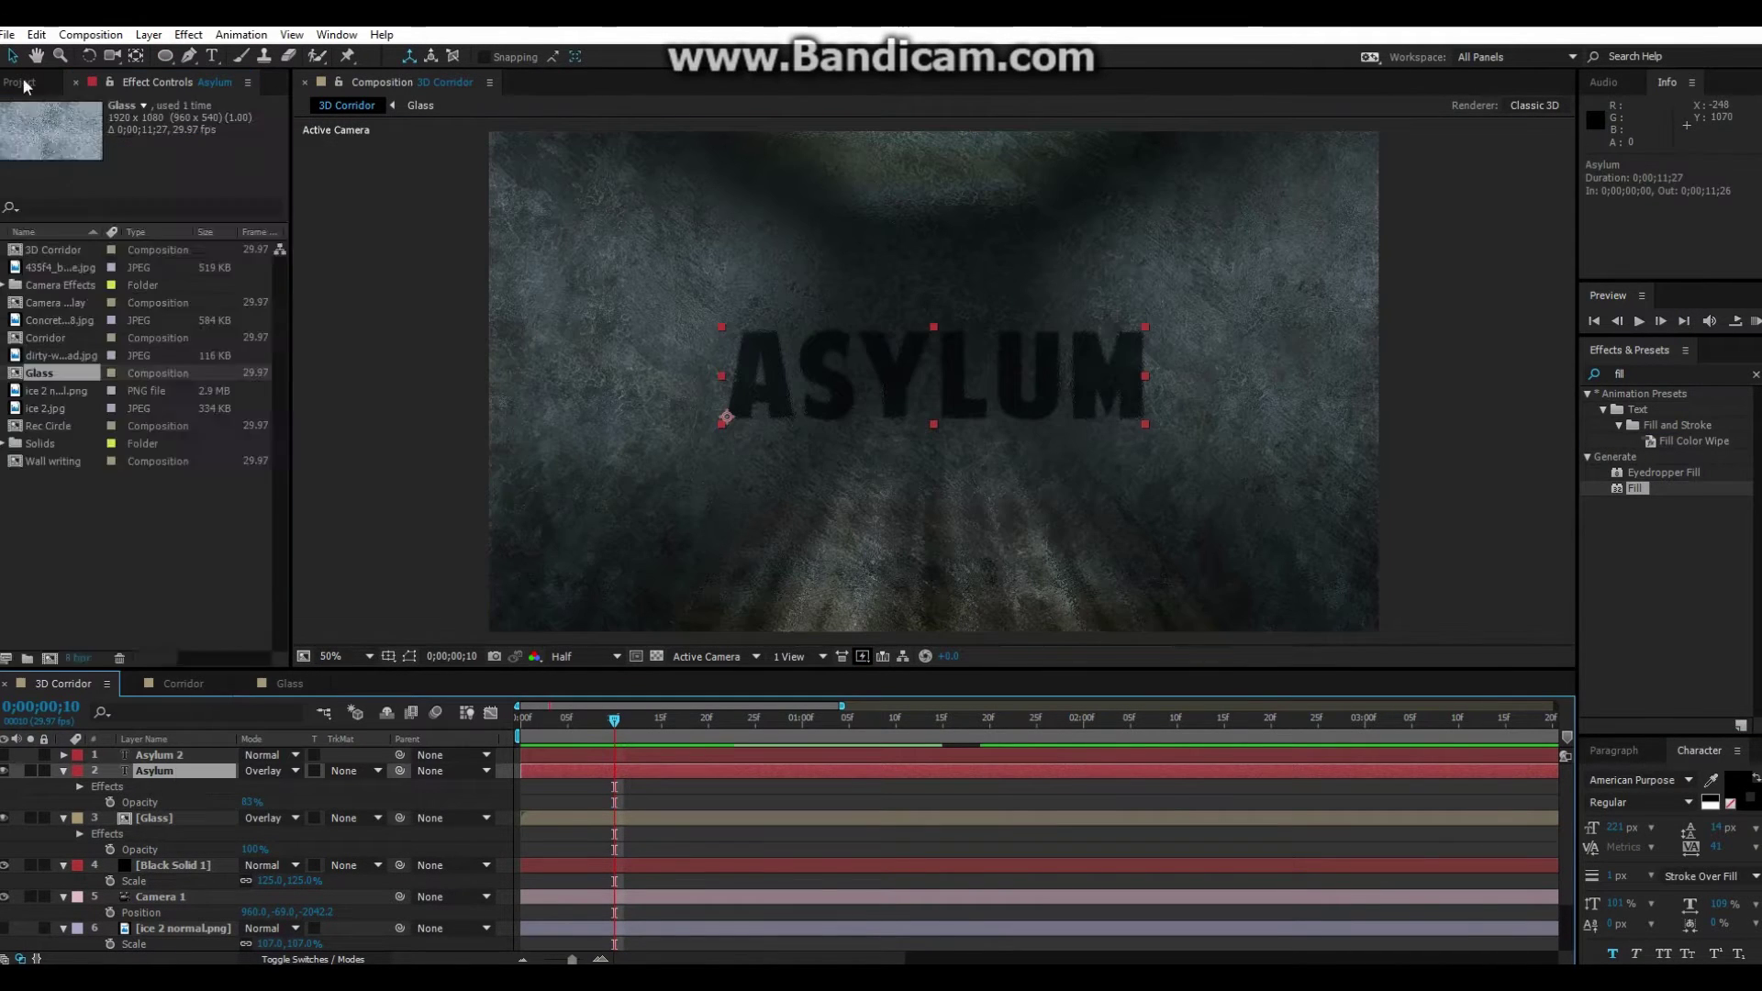
click(158, 81)
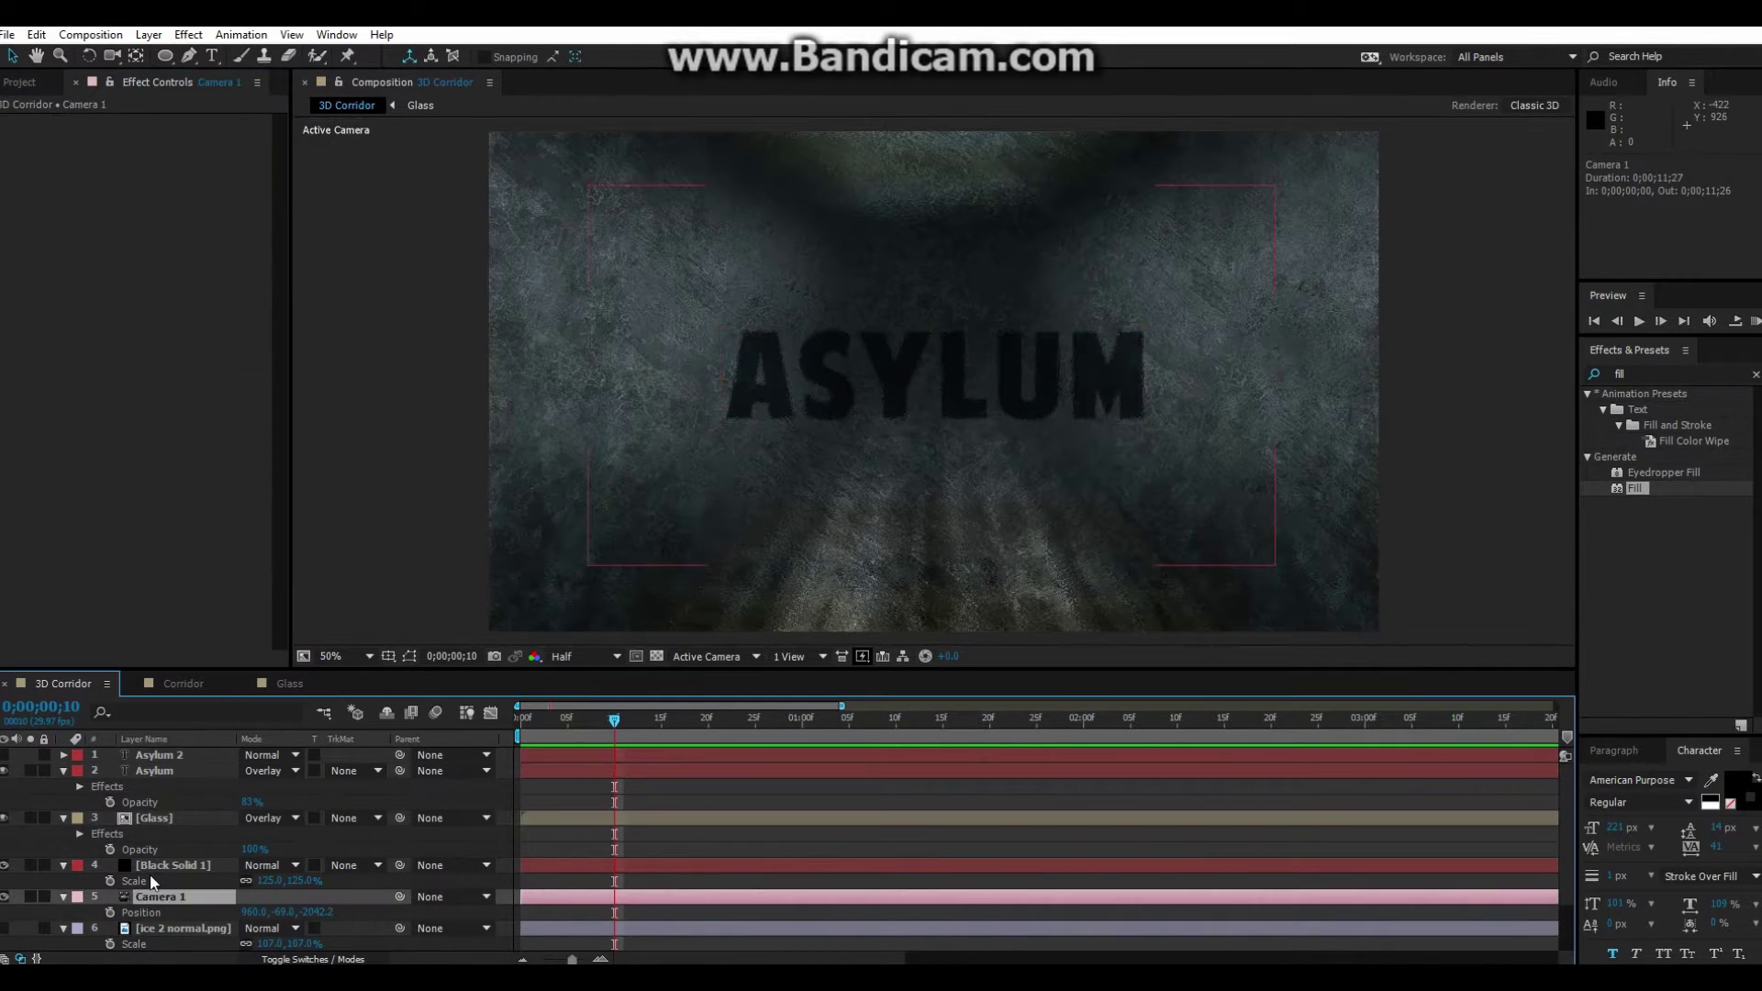
Pre-compose Asylum, Glass and Black Solid 1 into a new comp named 'Window'
click(63, 822)
click(162, 776)
ctrl+click(166, 786)
ctrl+click(176, 802)
key(ctrl+shift+c)
text(Window)
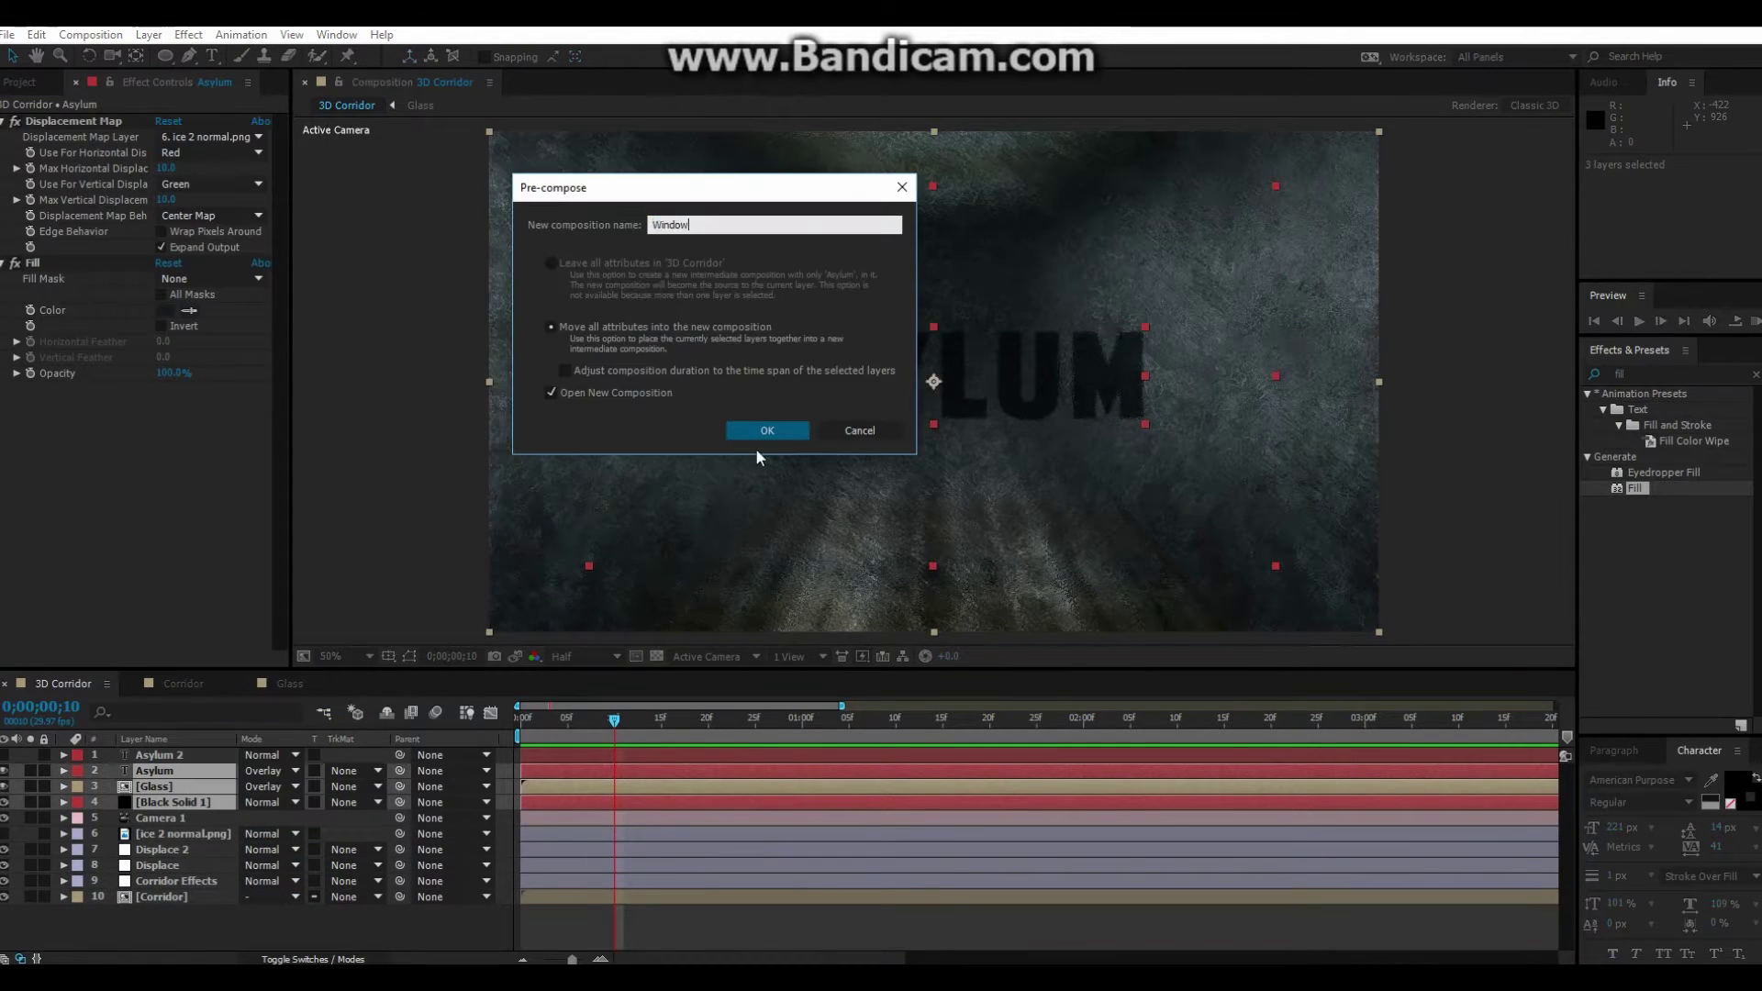
click(756, 448)
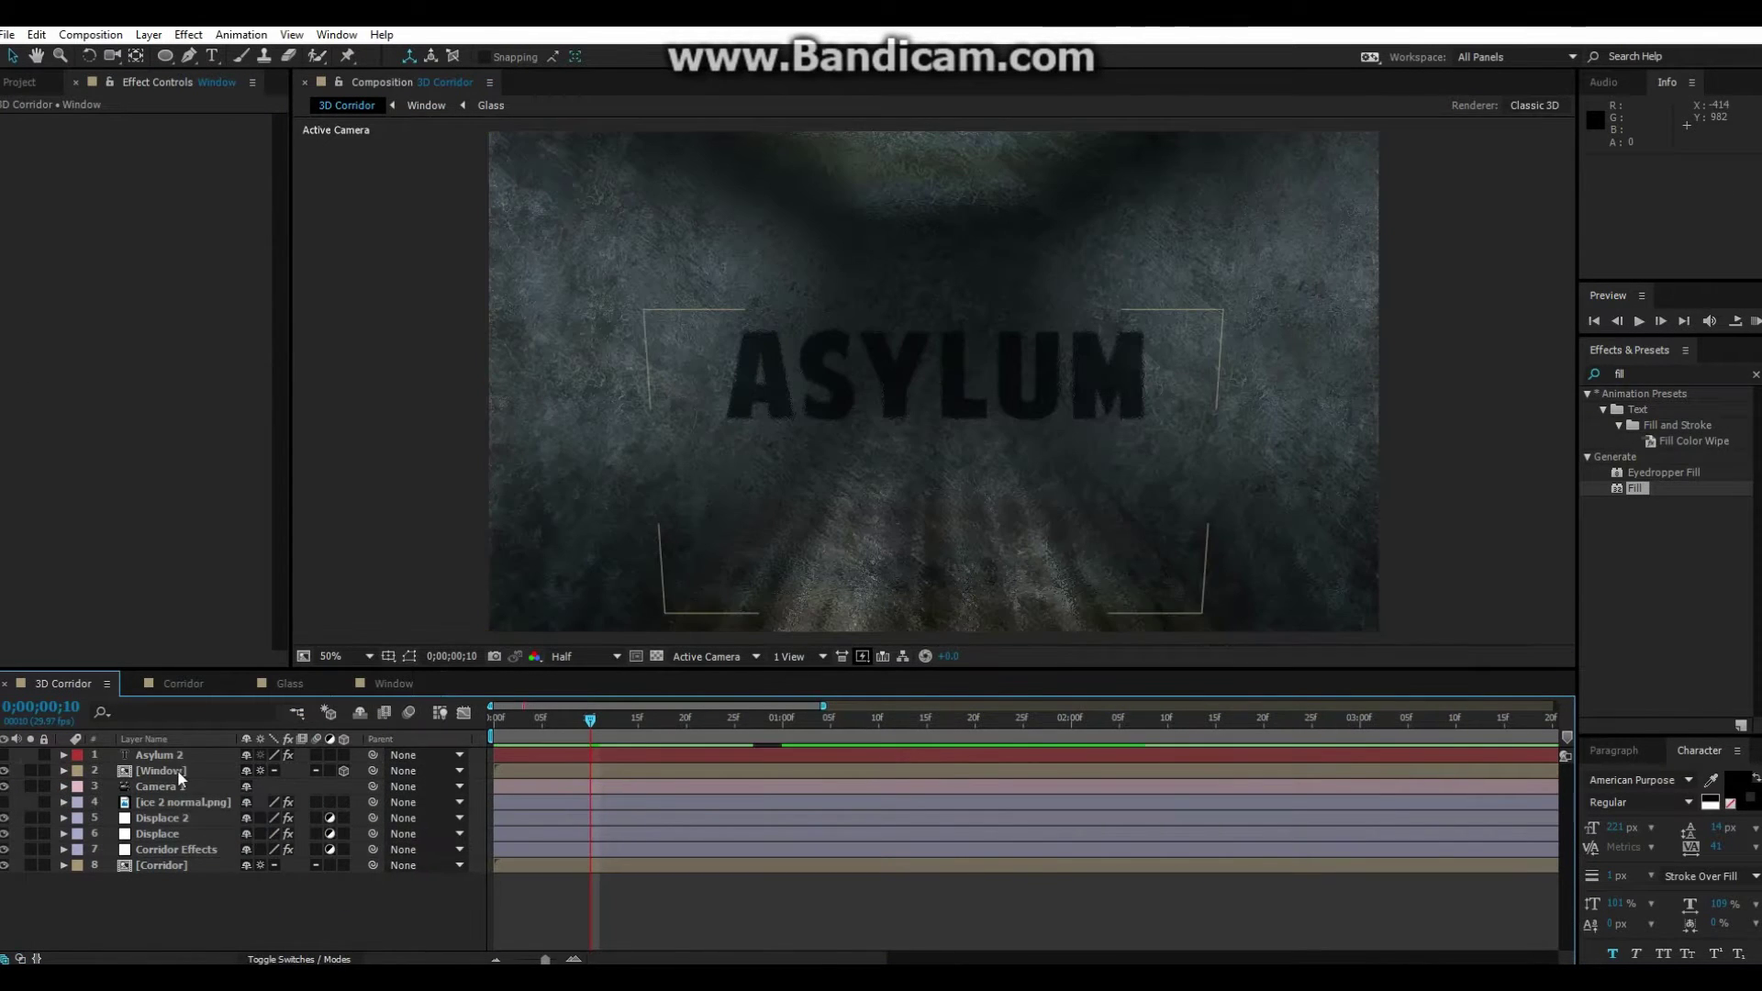
Open the Window precomp, then return to 3D Corridor and select Displace 2
double_click(178, 770)
click(66, 684)
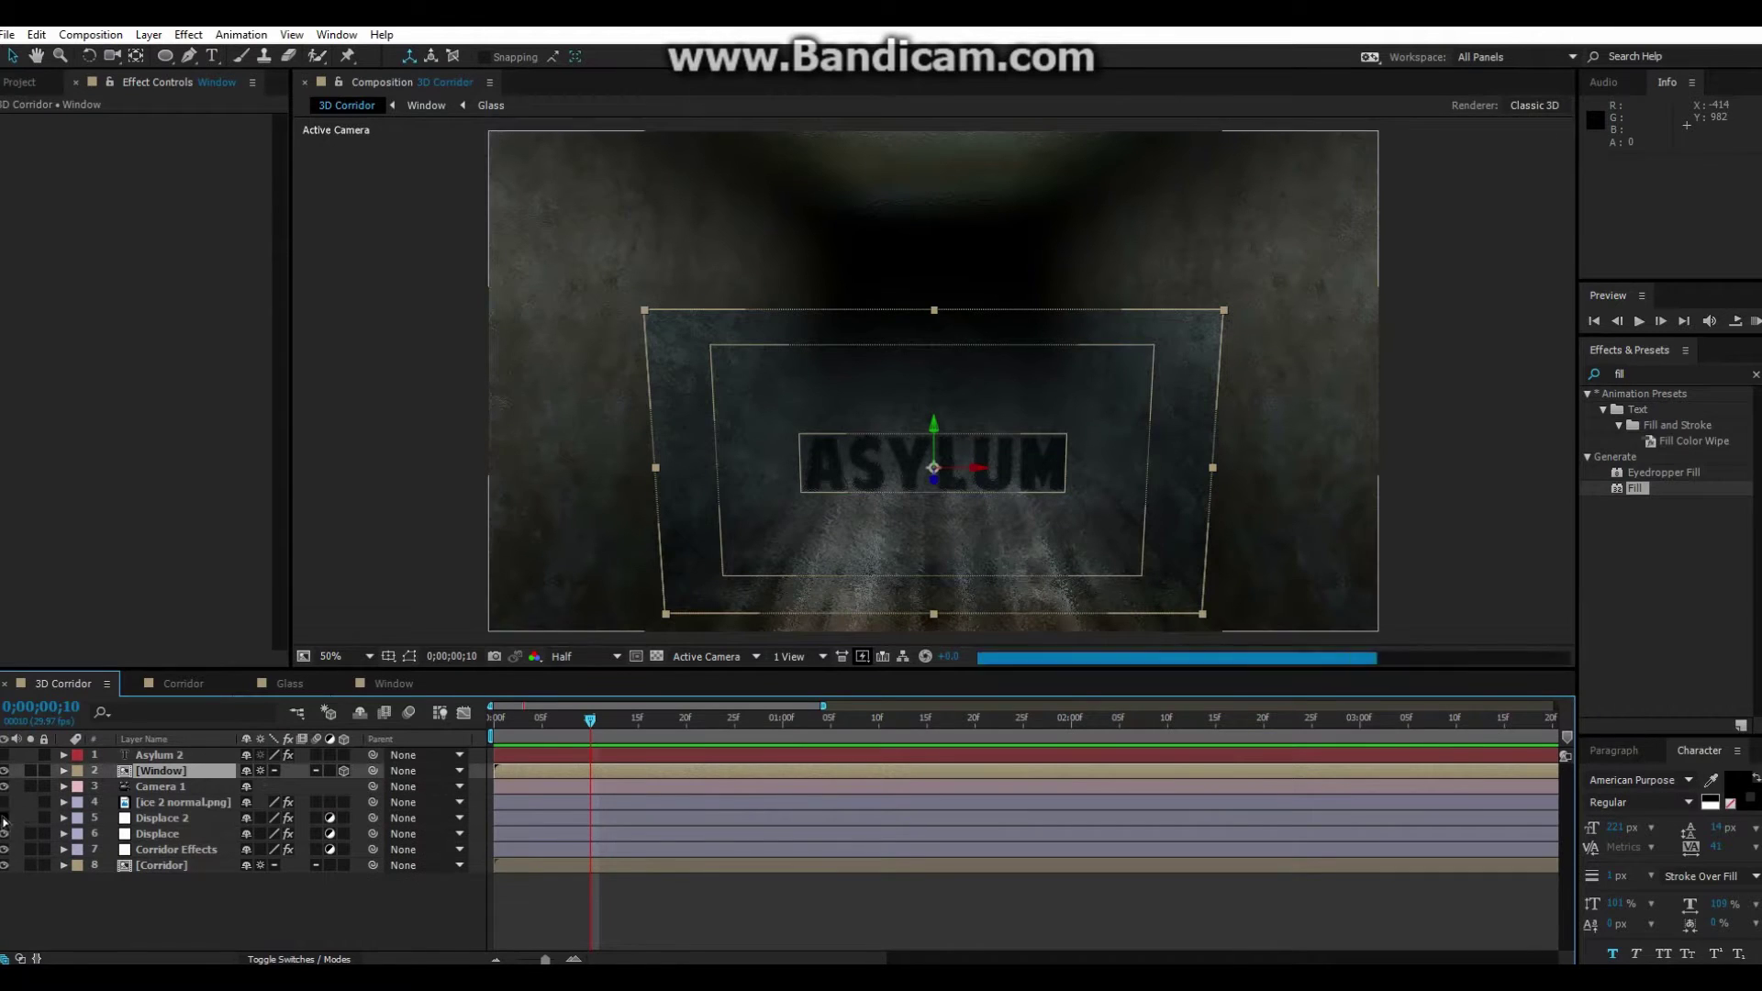
click(163, 817)
Keyframe Camera 1's Z Position pulling back by 4s and tilt it to -5° X Rotation
click(165, 786)
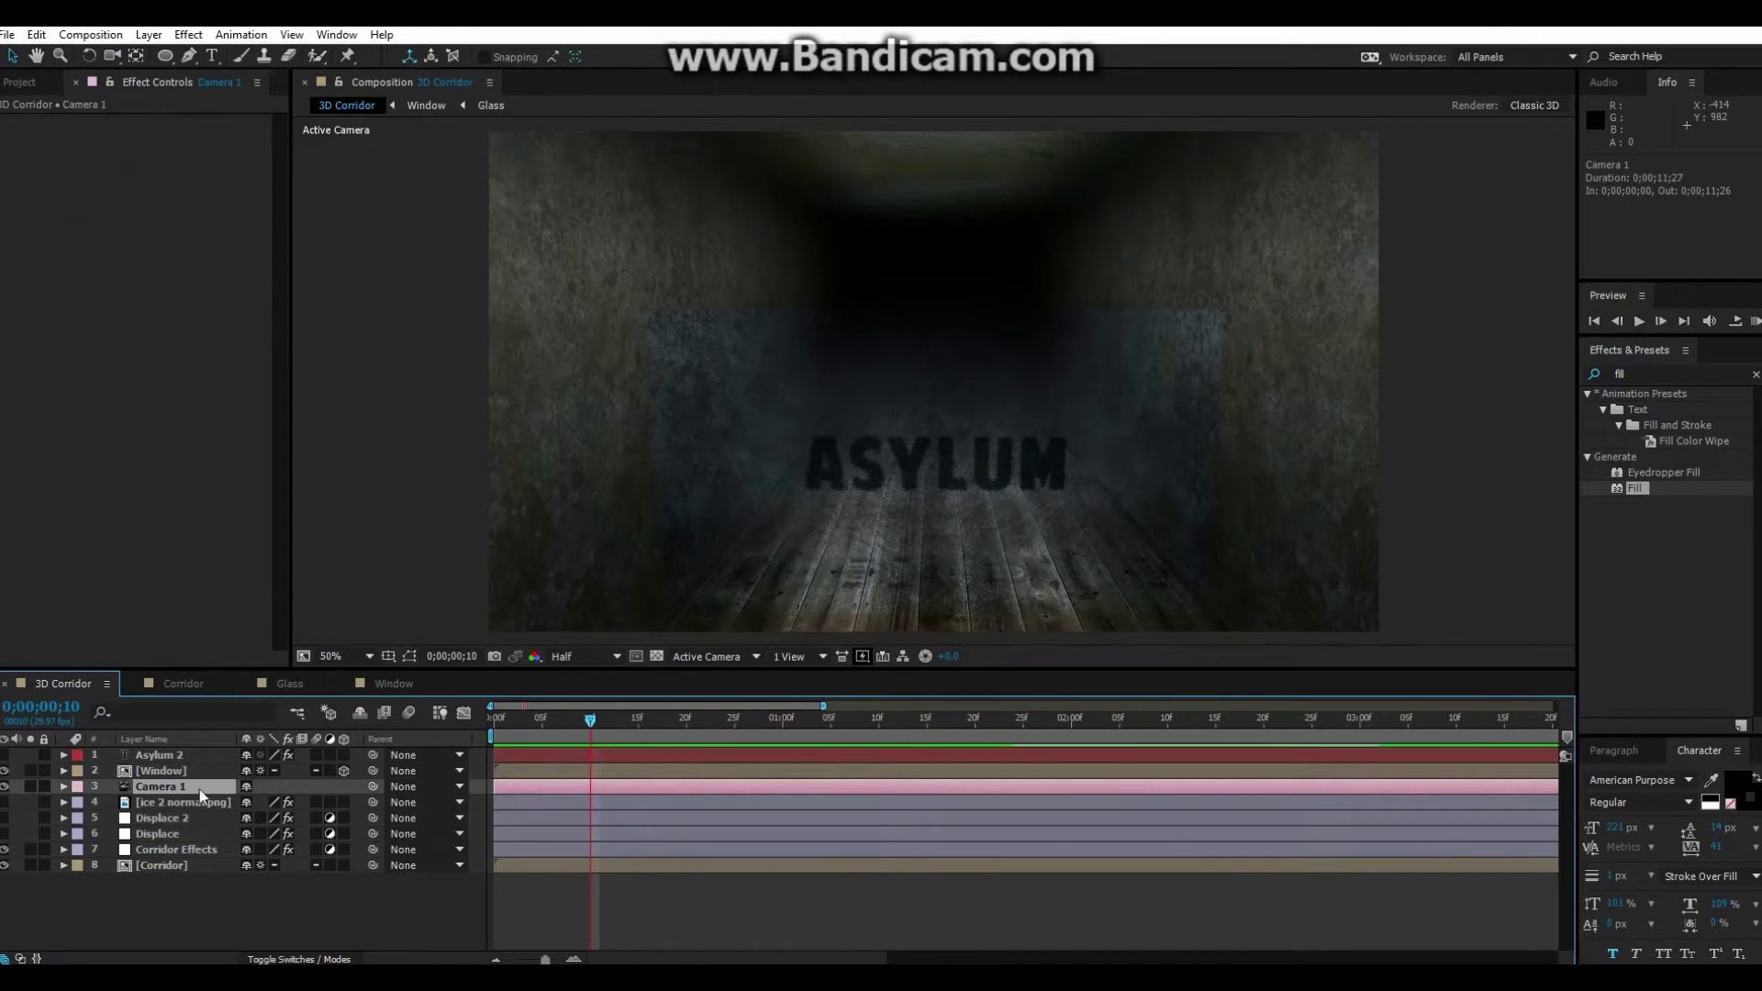
key(p)
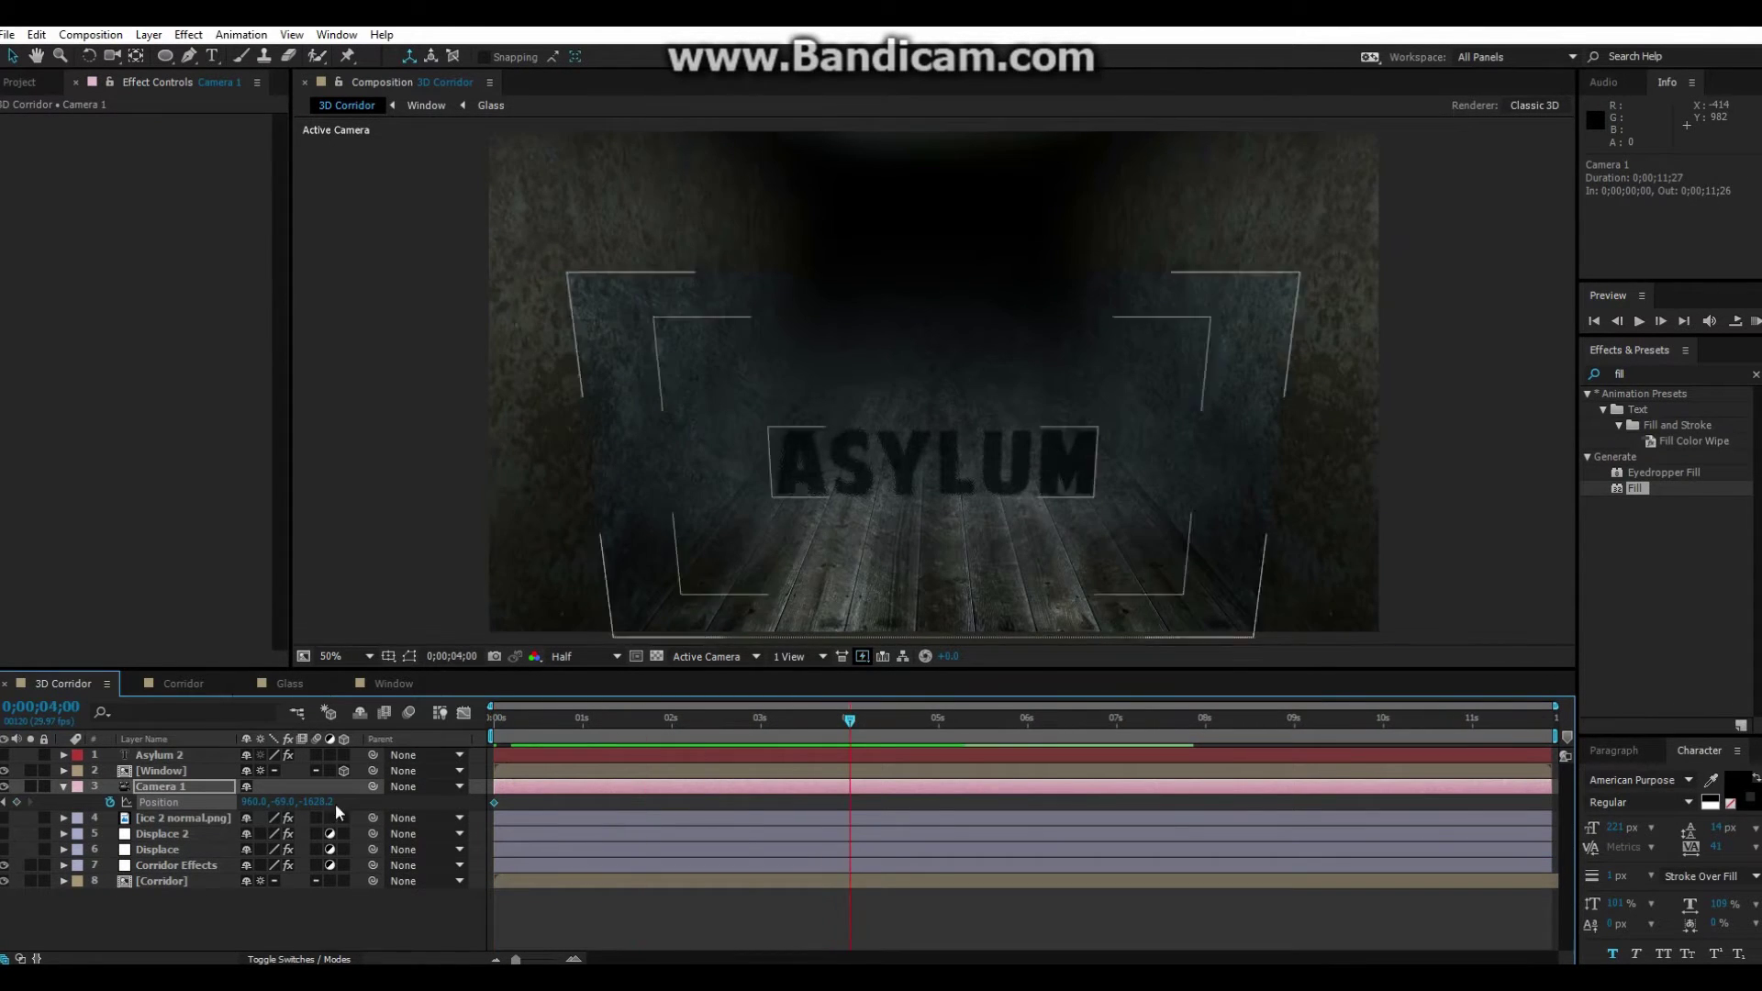
drag(325, 802, 251, 818)
key(r)
key(ctrl+z)
key(p)
key(r)
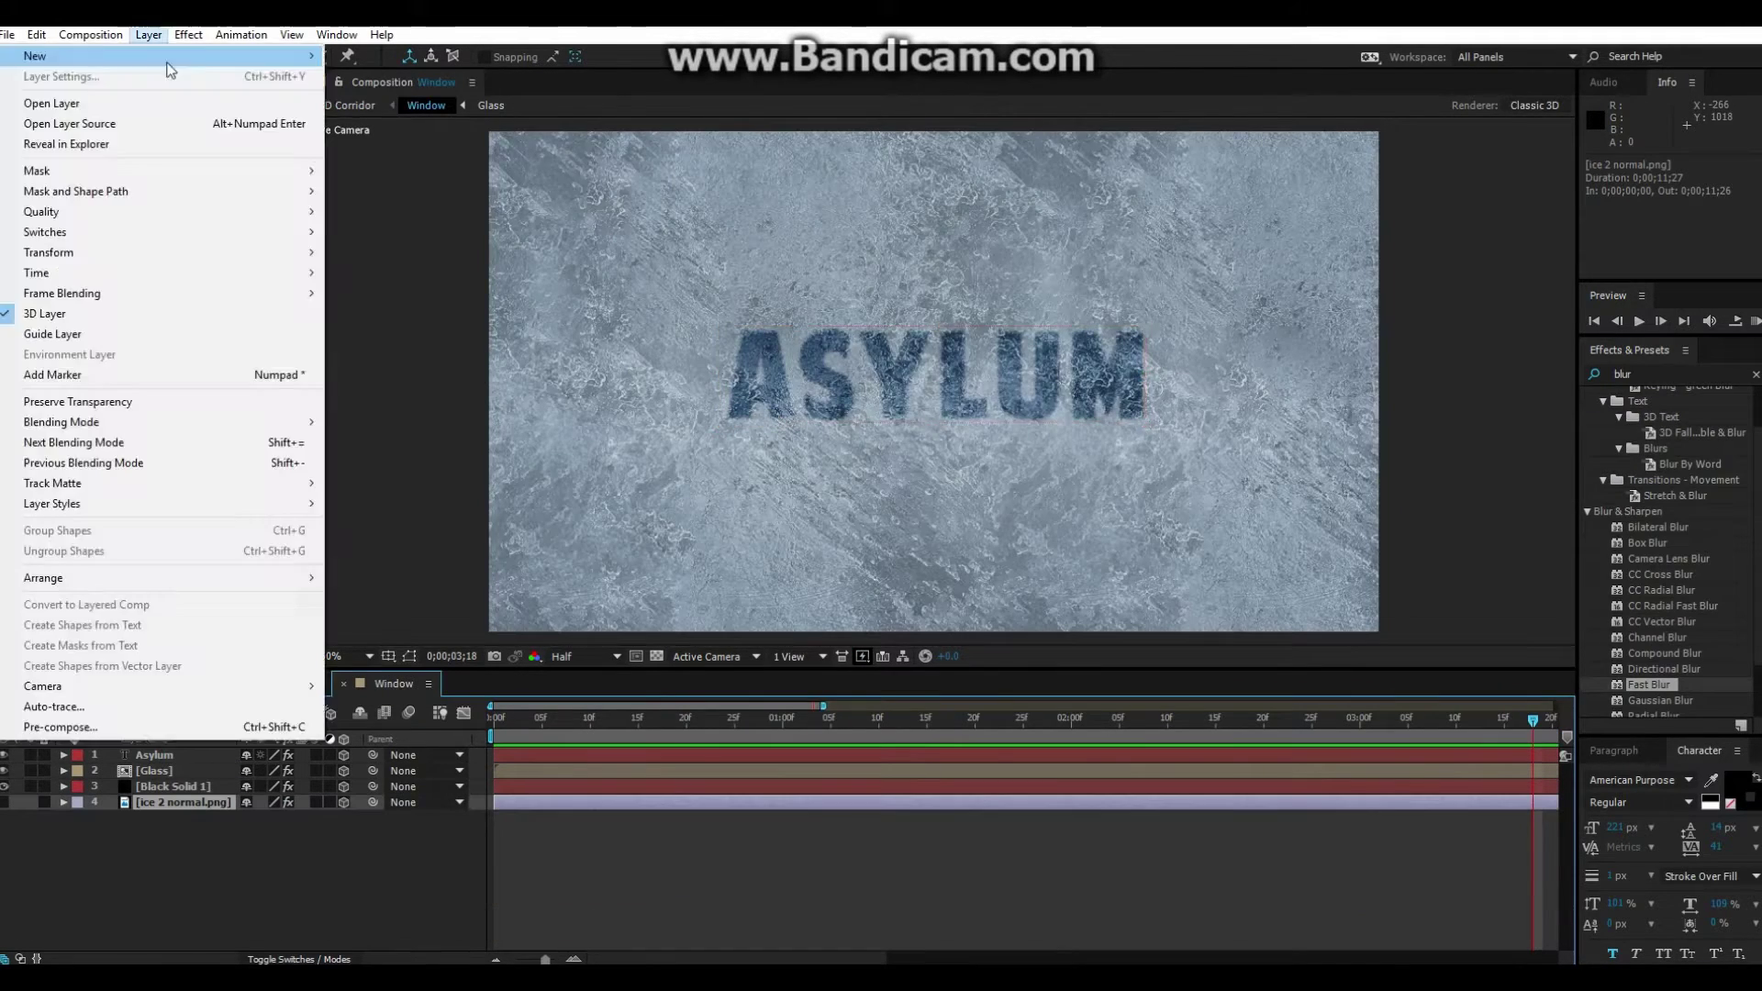
Add a BG Temp solid and expand the Asylum text's Animator 1 range selector
click(386, 75)
click(1138, 490)
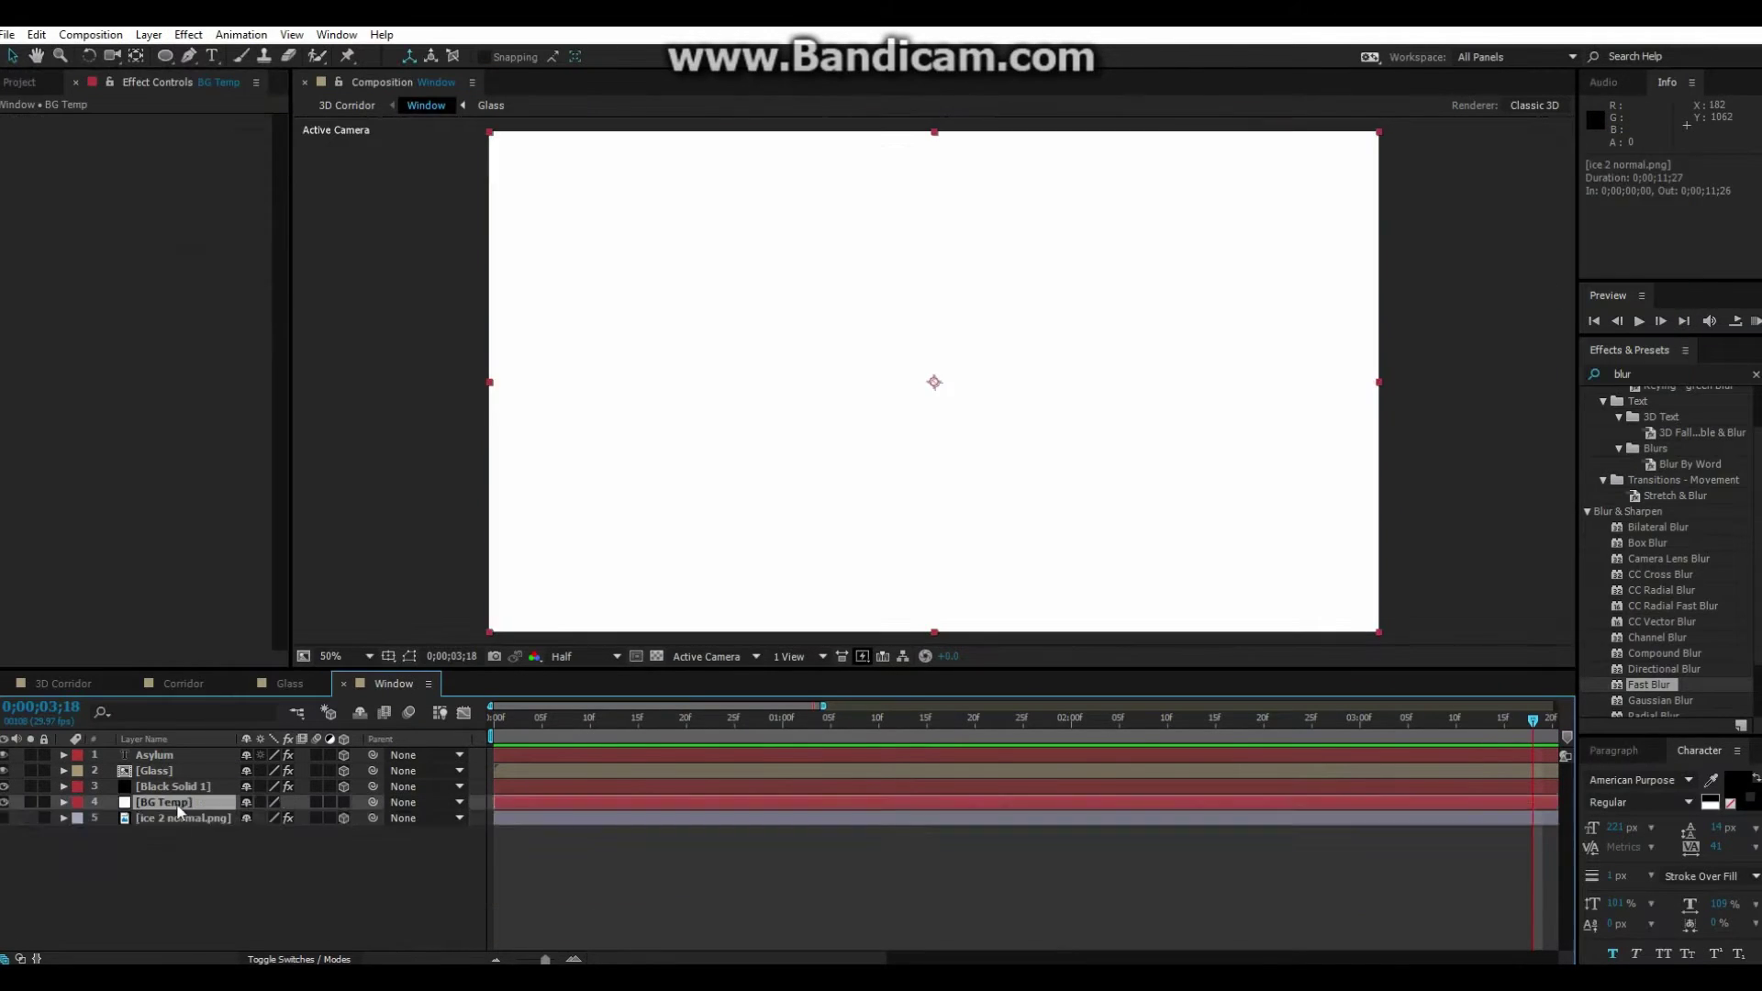
click(63, 754)
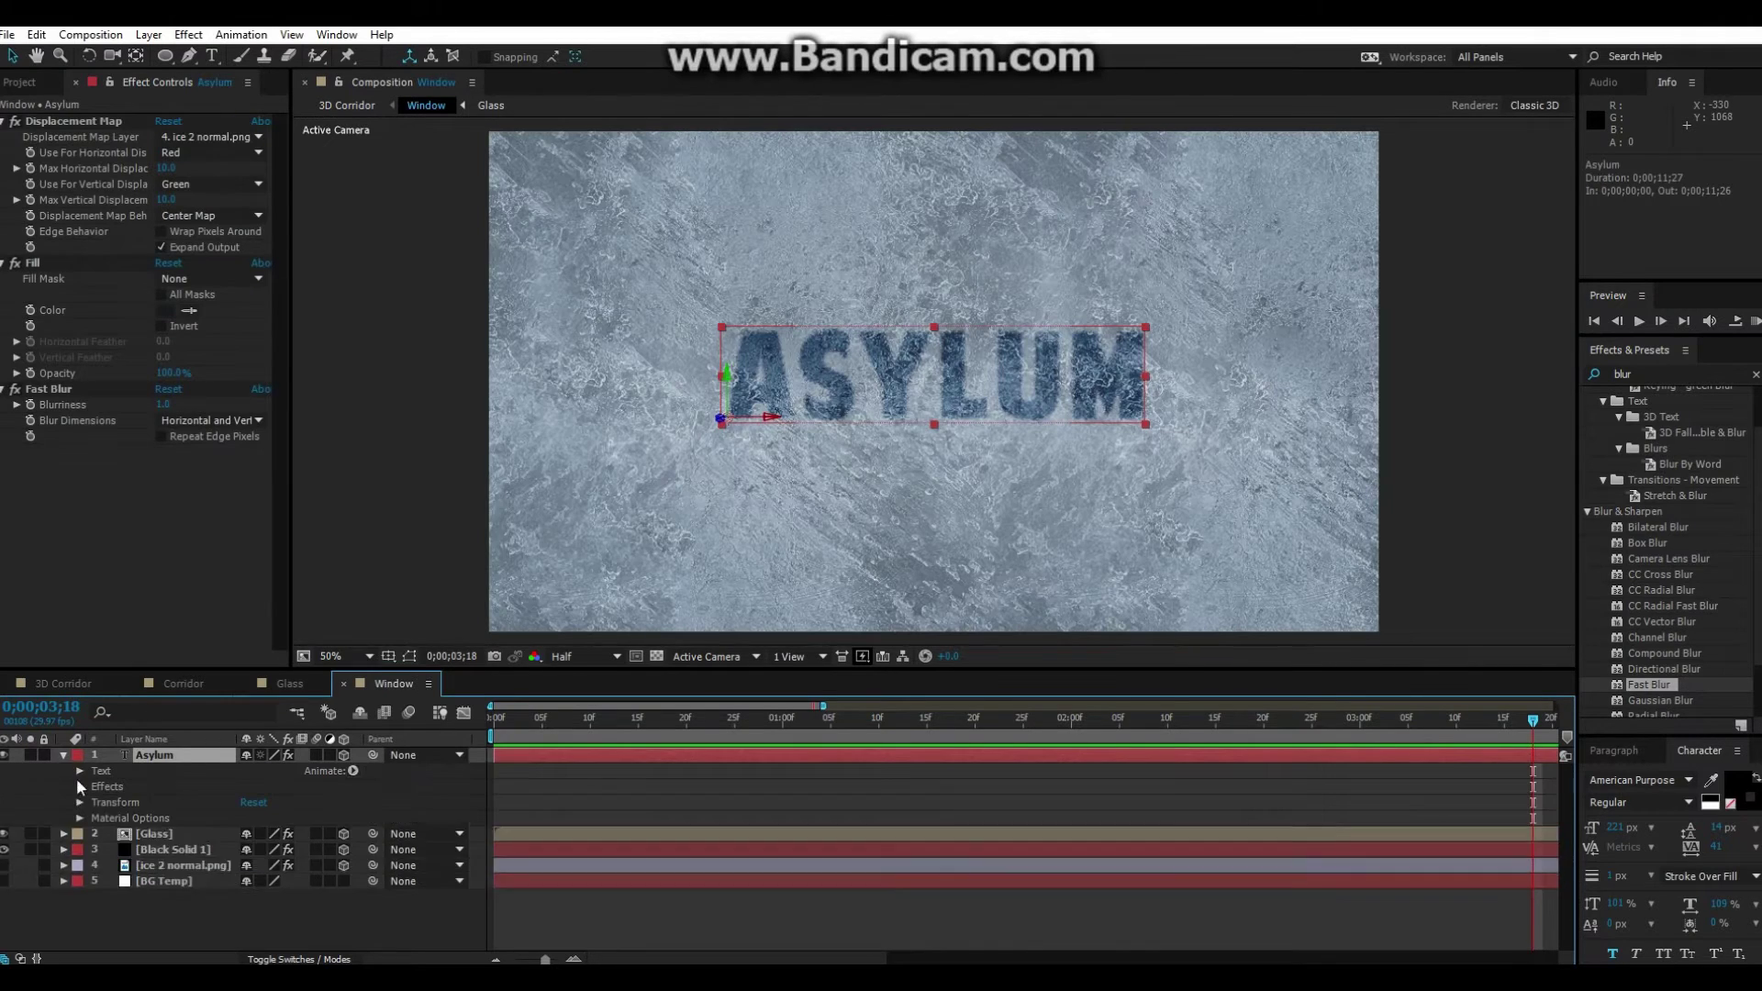
click(80, 786)
click(80, 770)
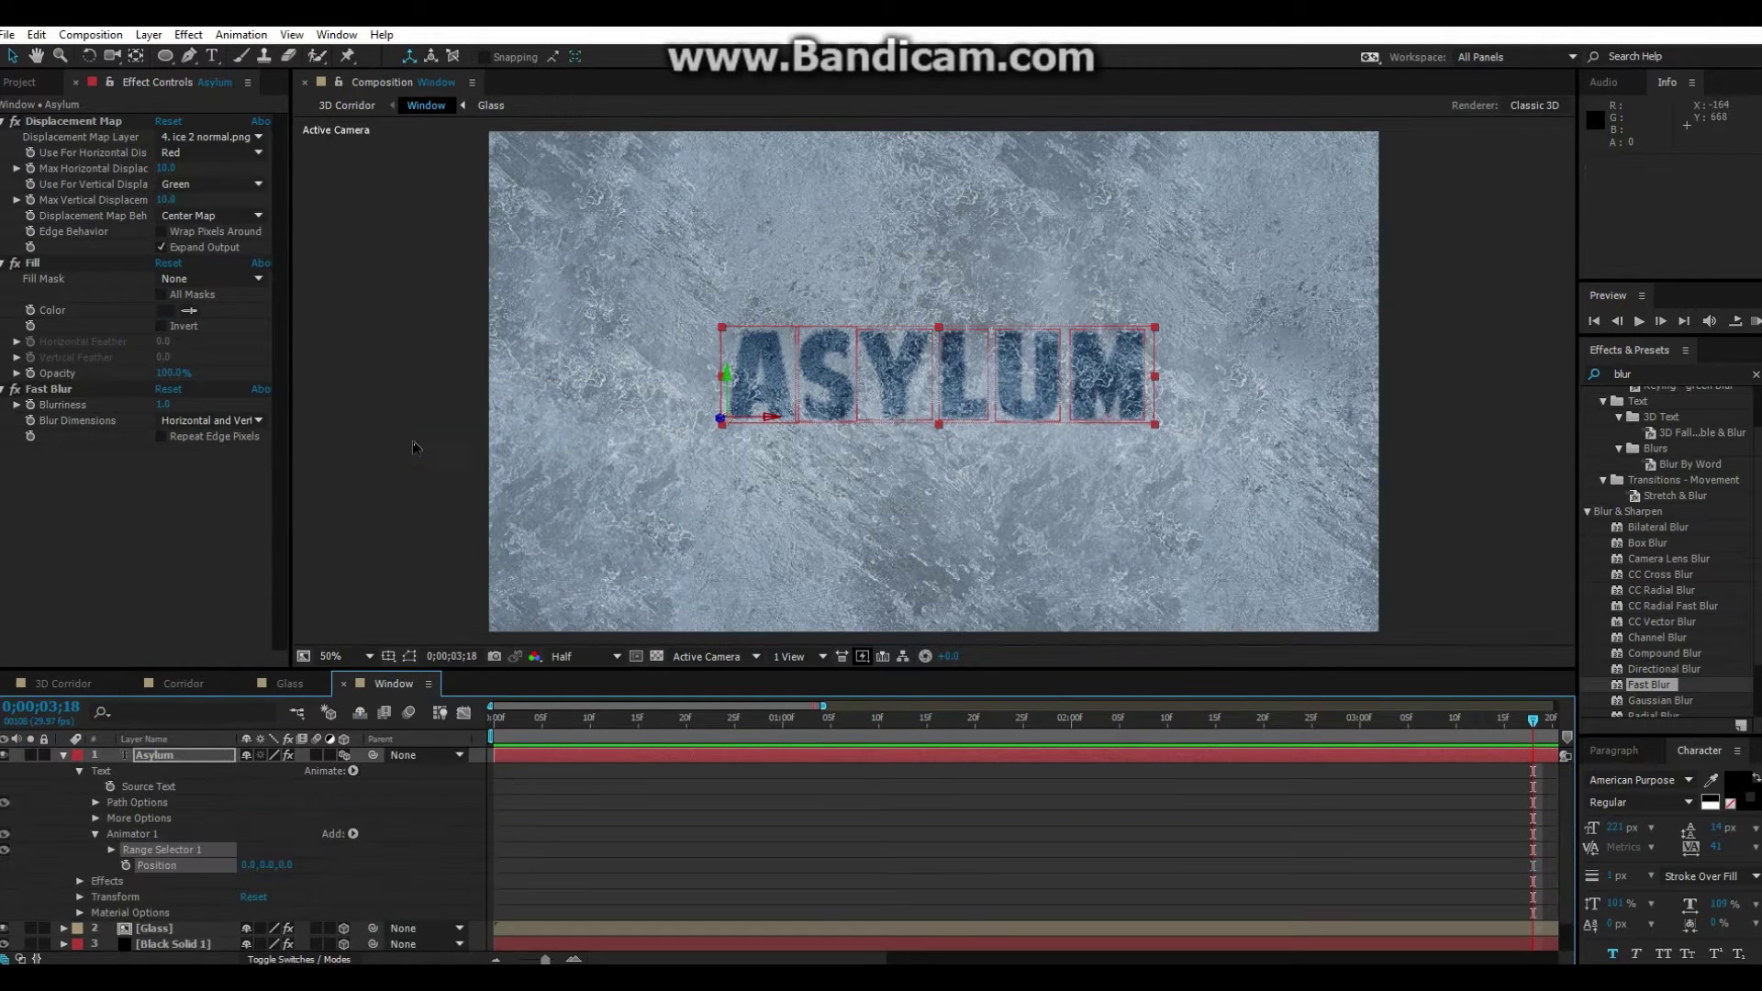
scroll(245, 847, down, 2)
click(1173, 746)
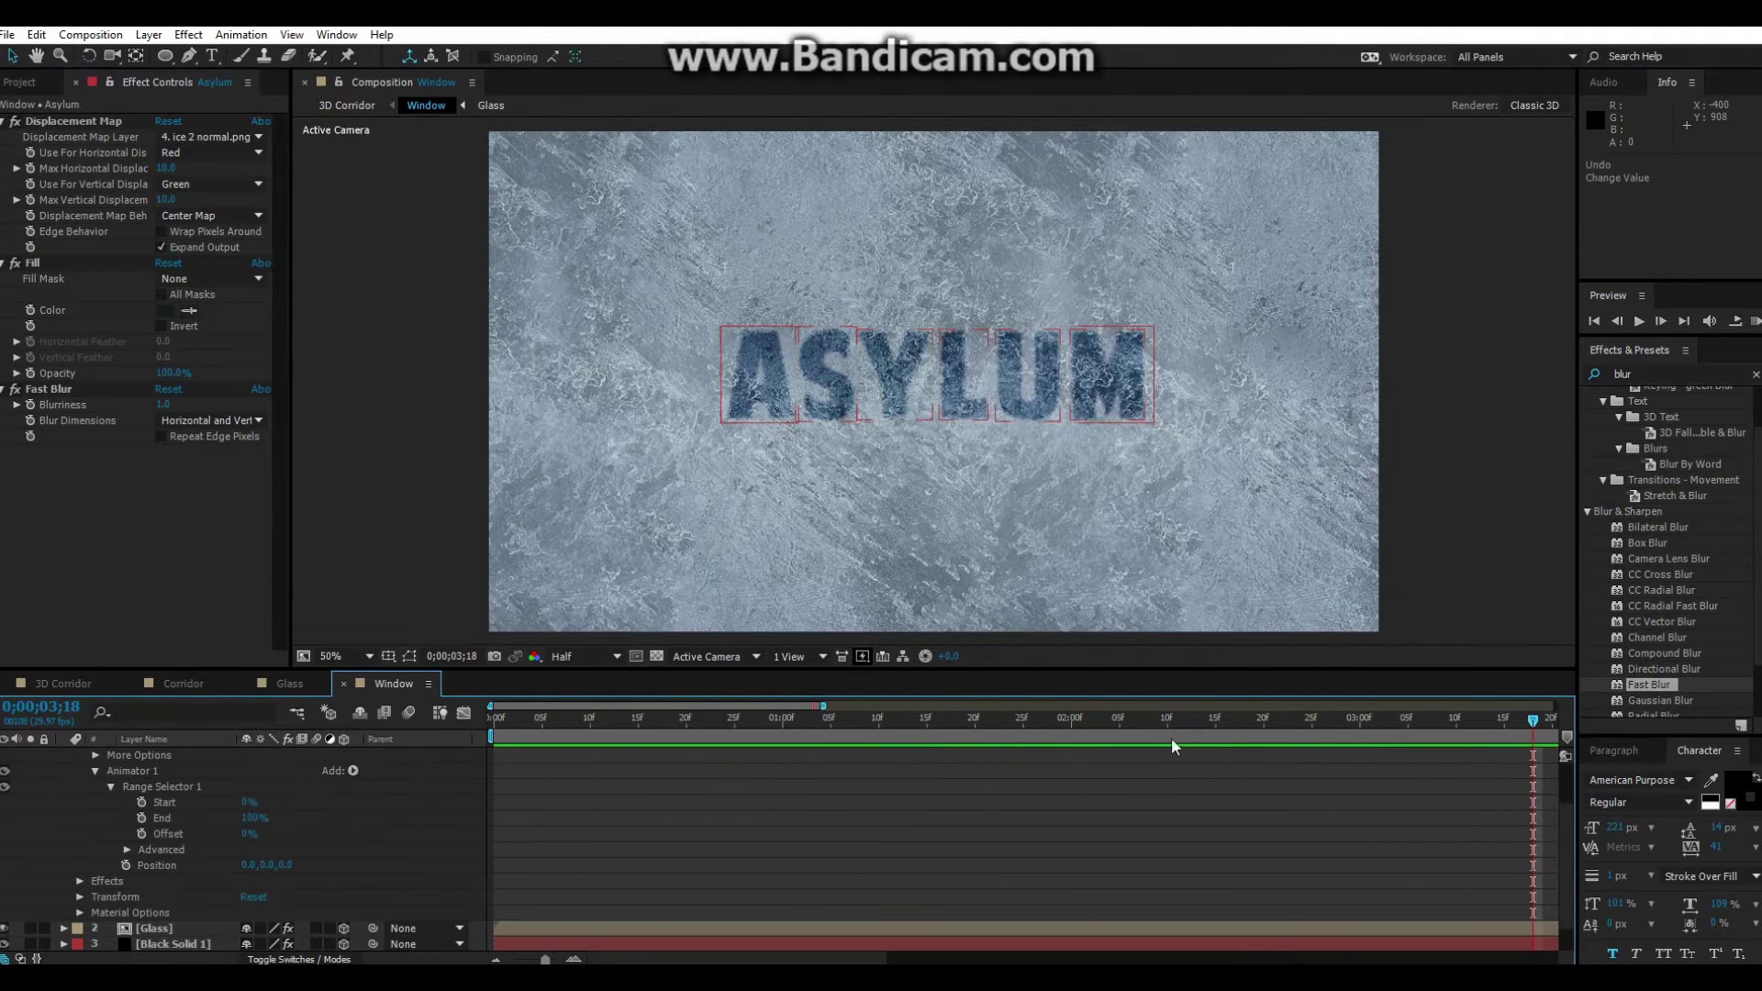
Keyframe Animator 1's Range Selector so letters move in from depth between 3;05 and 3;26
click(79, 684)
click(394, 684)
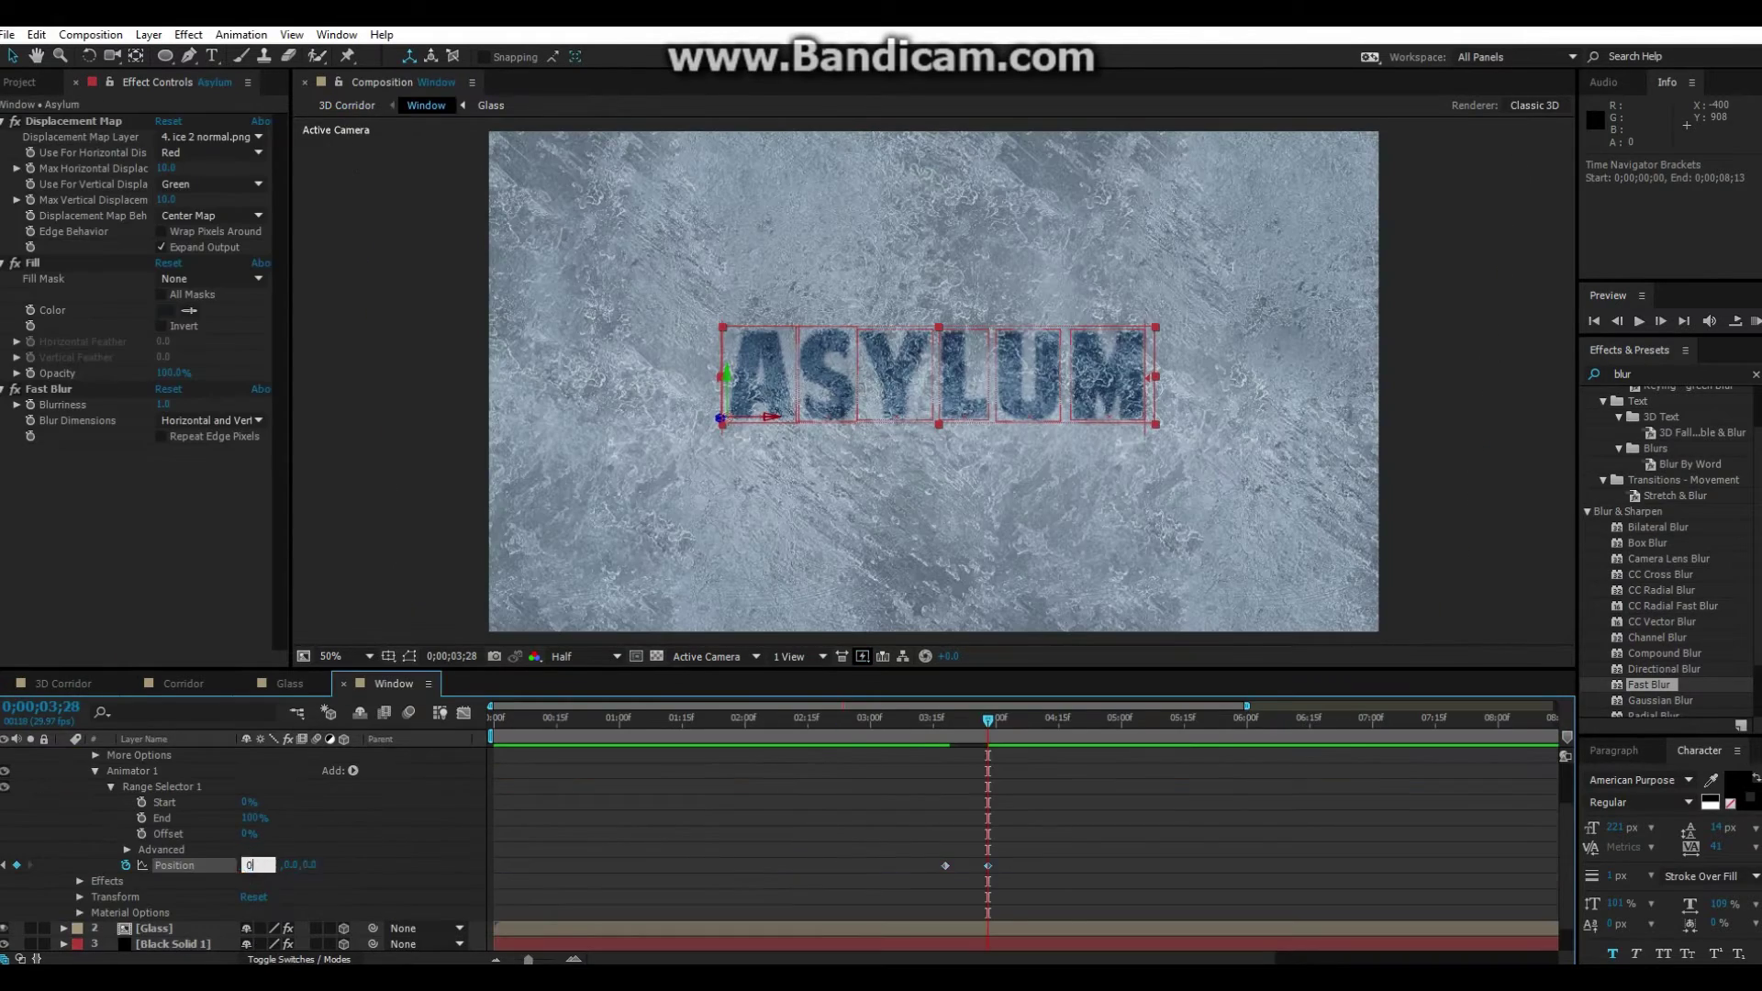
key(j)
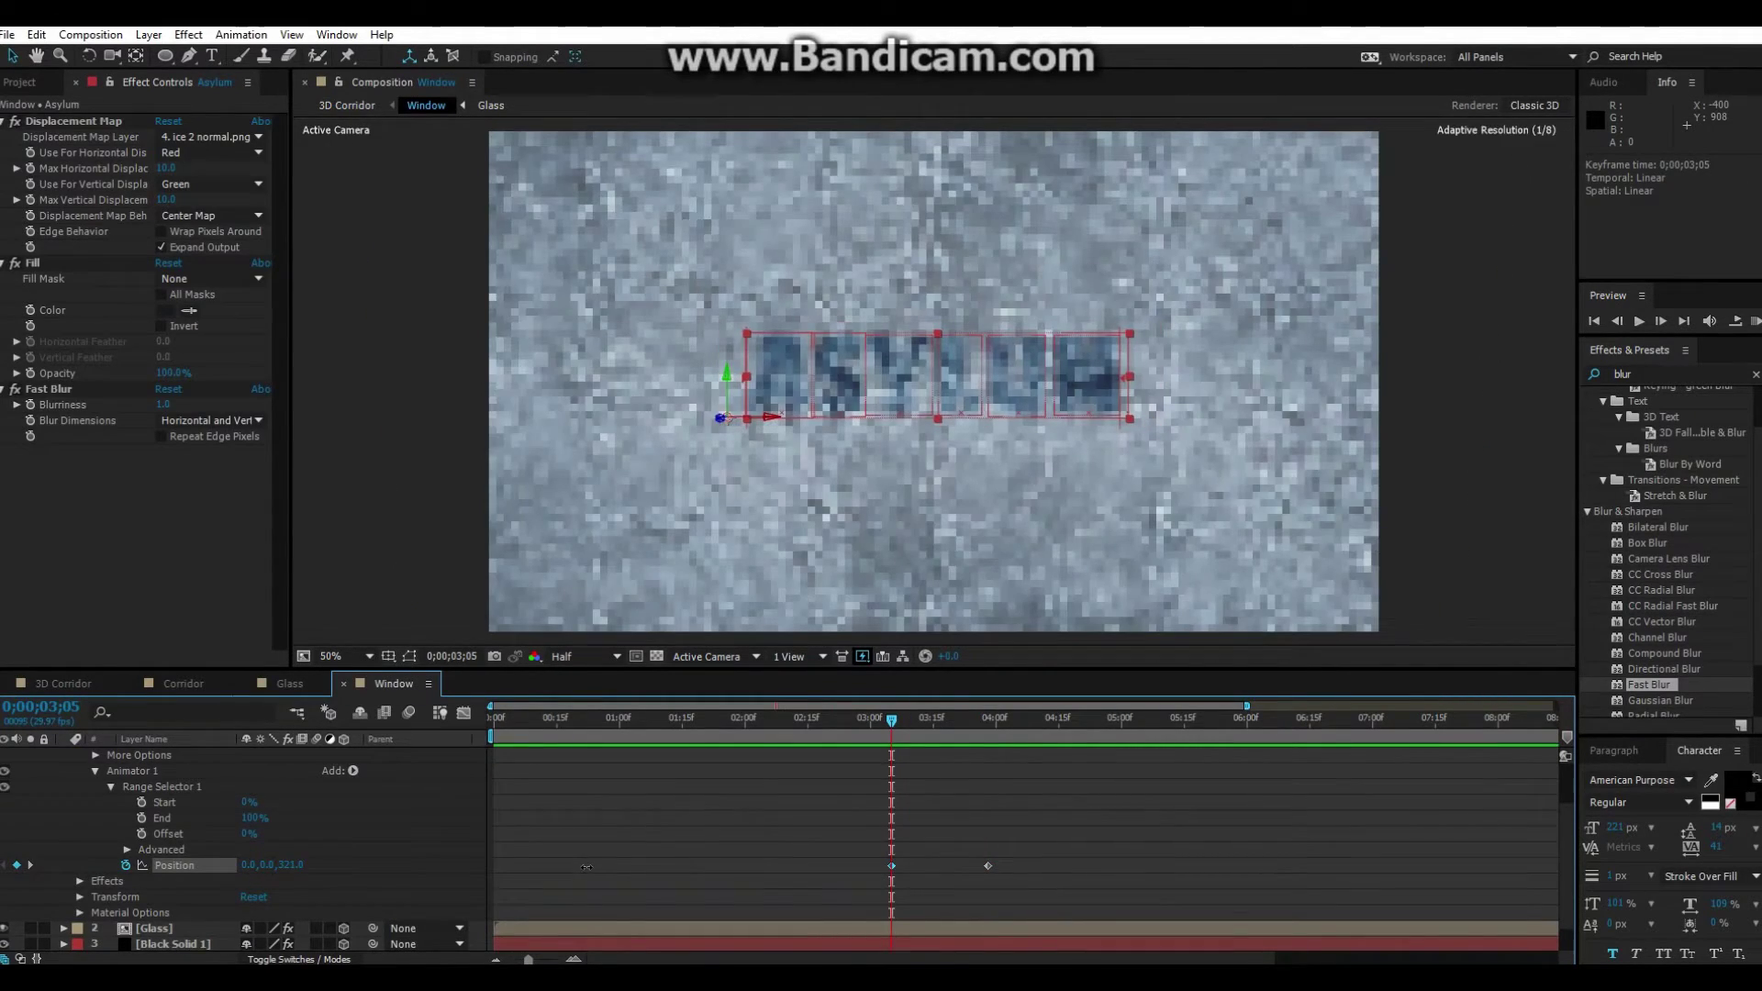
click(980, 721)
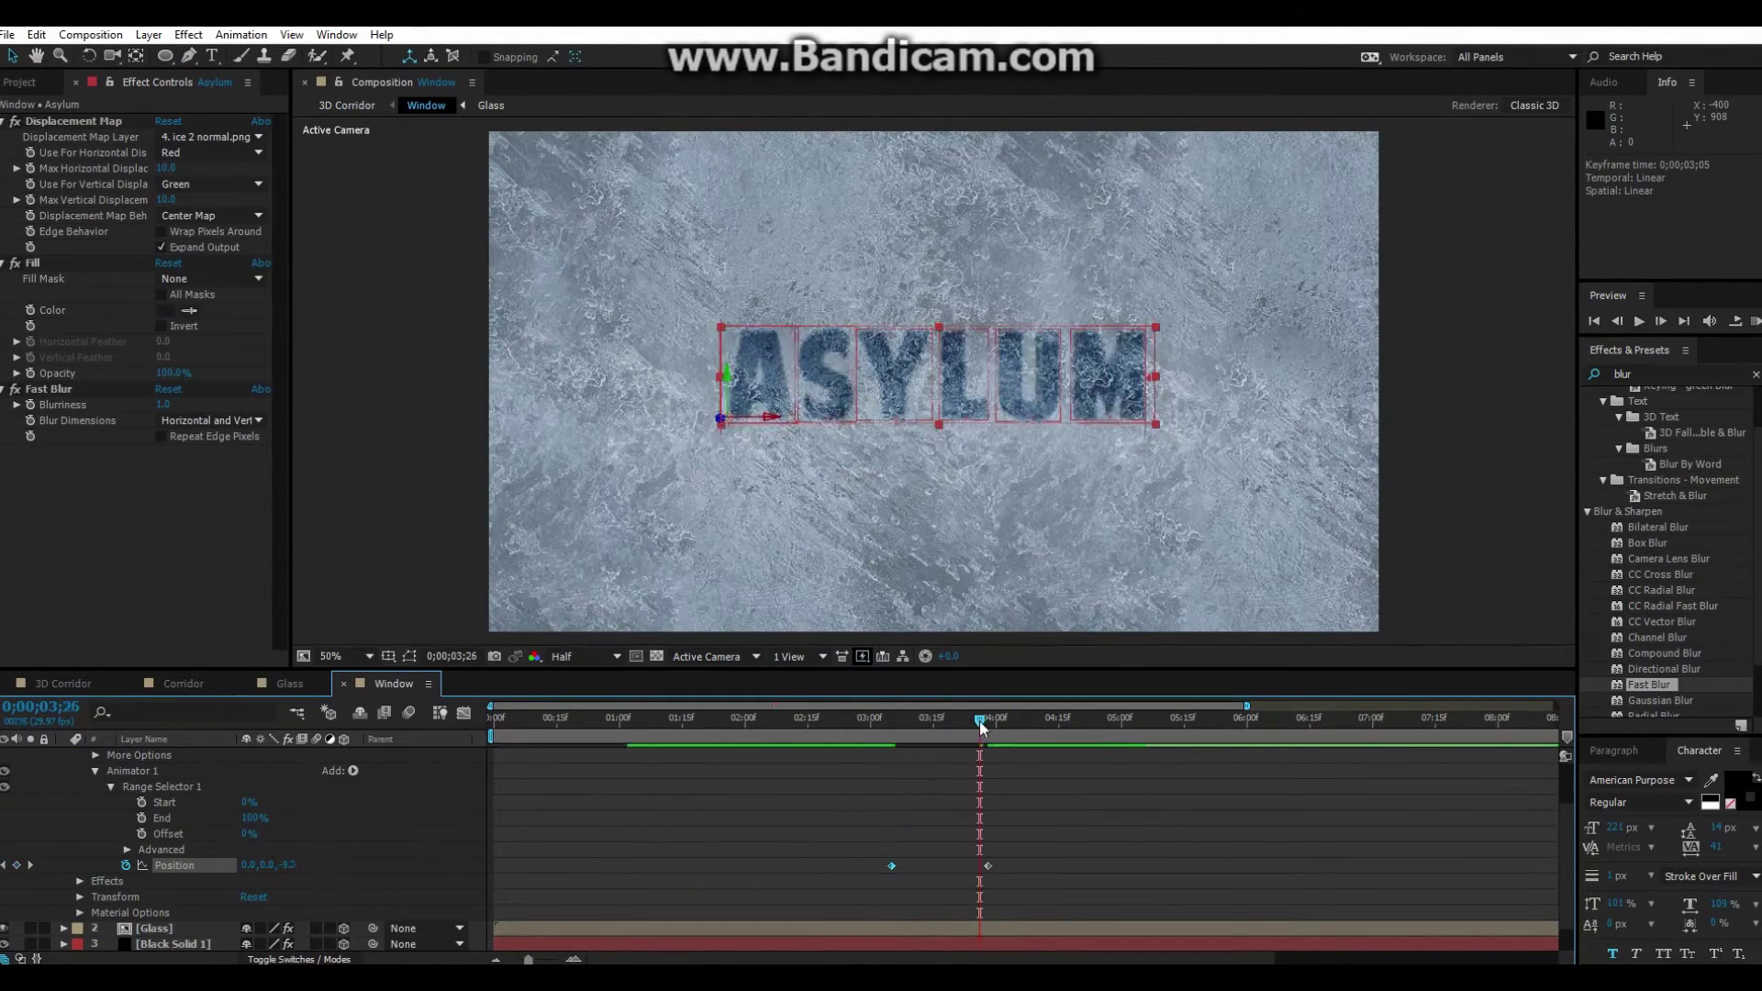
drag(987, 721, 890, 754)
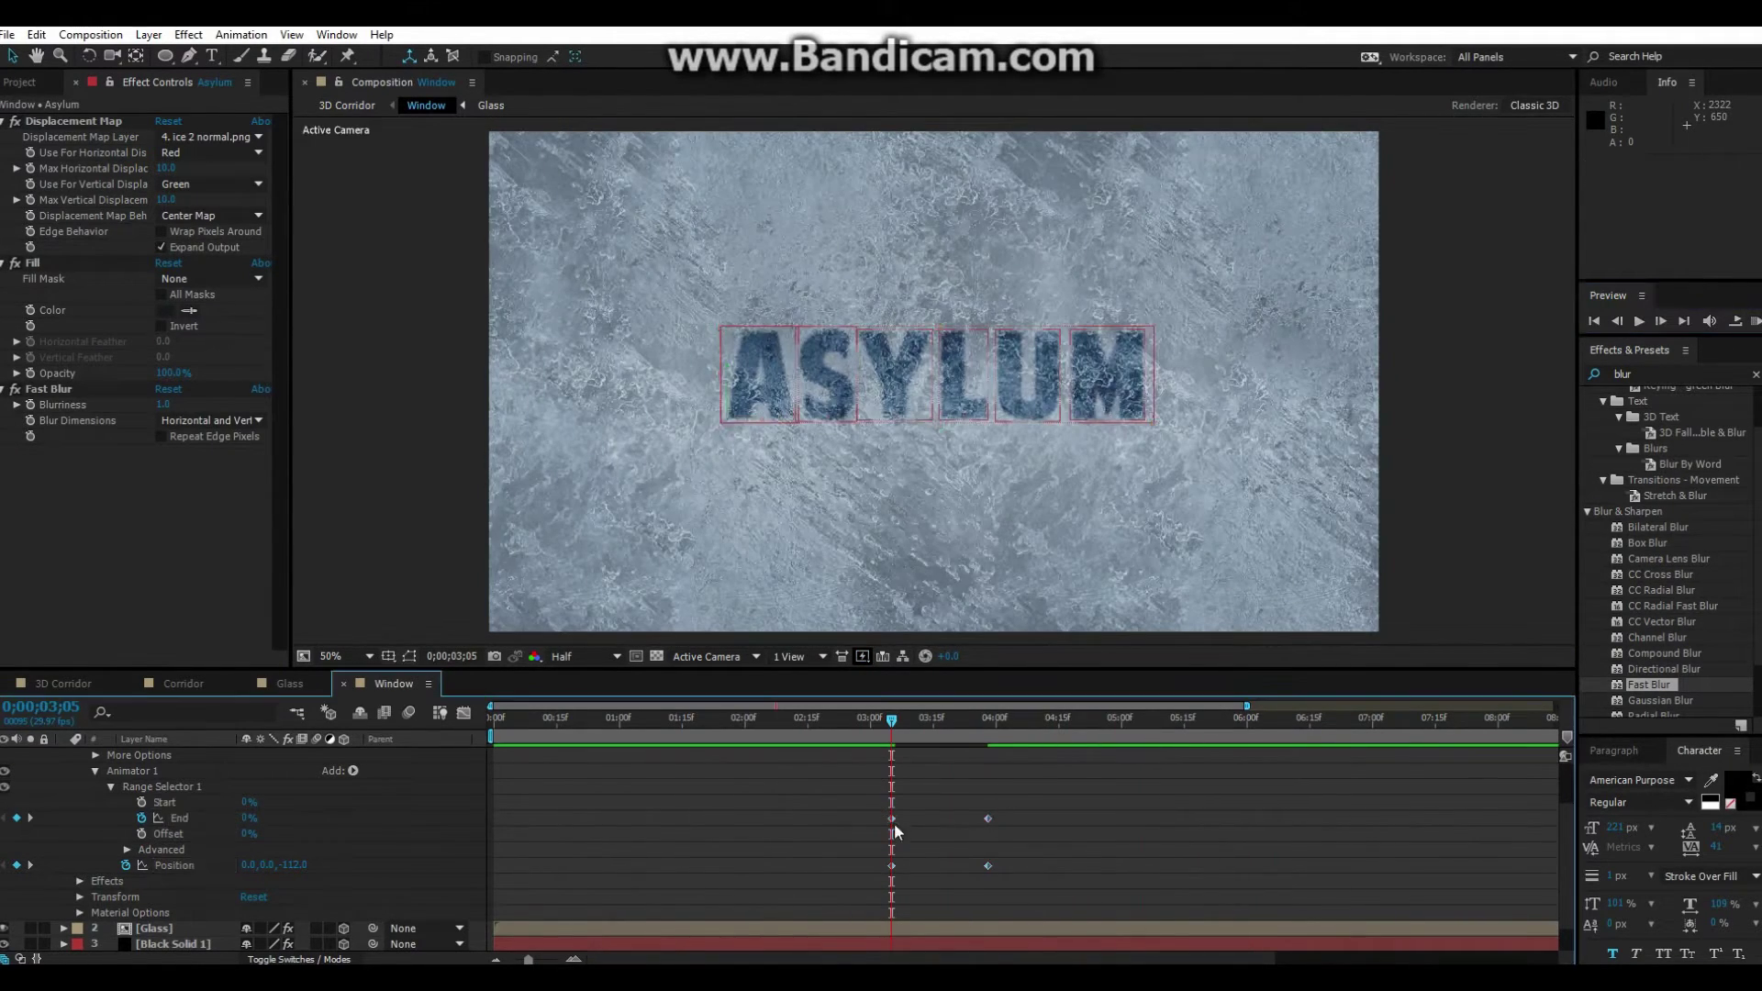
key(shift+Page_Down)
click(249, 833)
key(shift+F3)
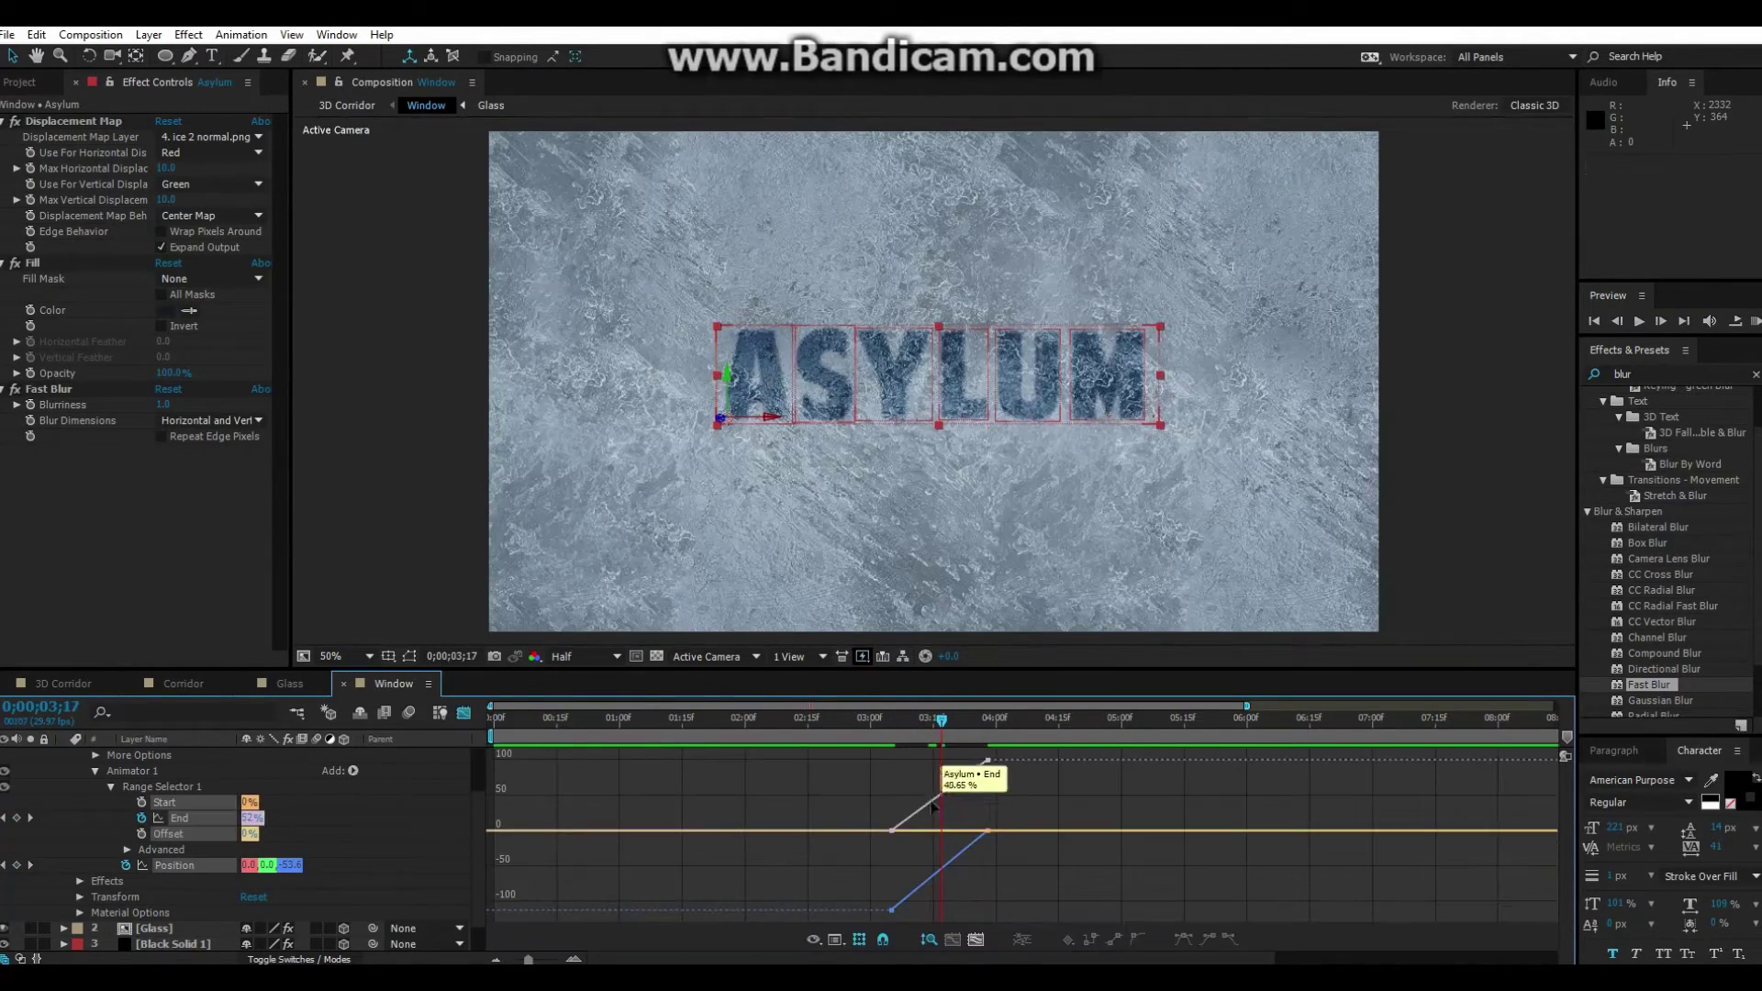
key(shift+F3)
Add an Opacity animator with End keyframes so letters fade in from 3;05 to 3;28
click(452, 767)
click(509, 540)
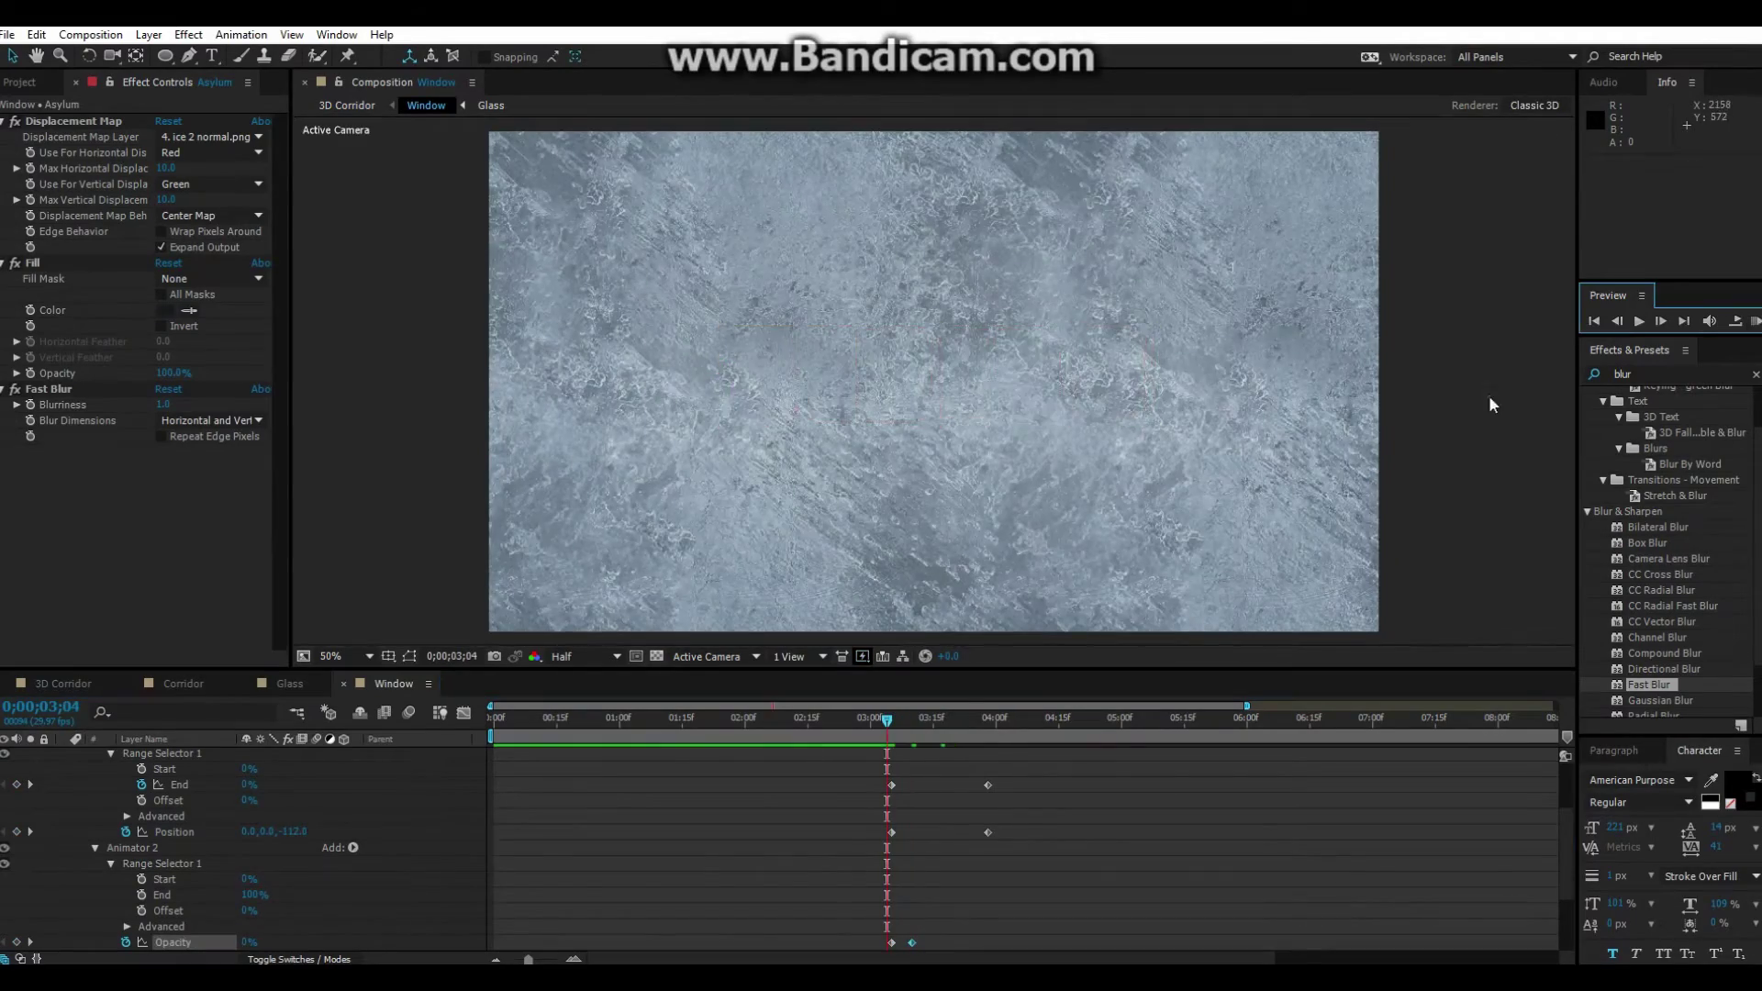
drag(911, 942, 988, 942)
click(141, 894)
mouse_move(891, 719)
mouse_down()
mouse_move(999, 740)
mouse_move(891, 740)
mouse_up()
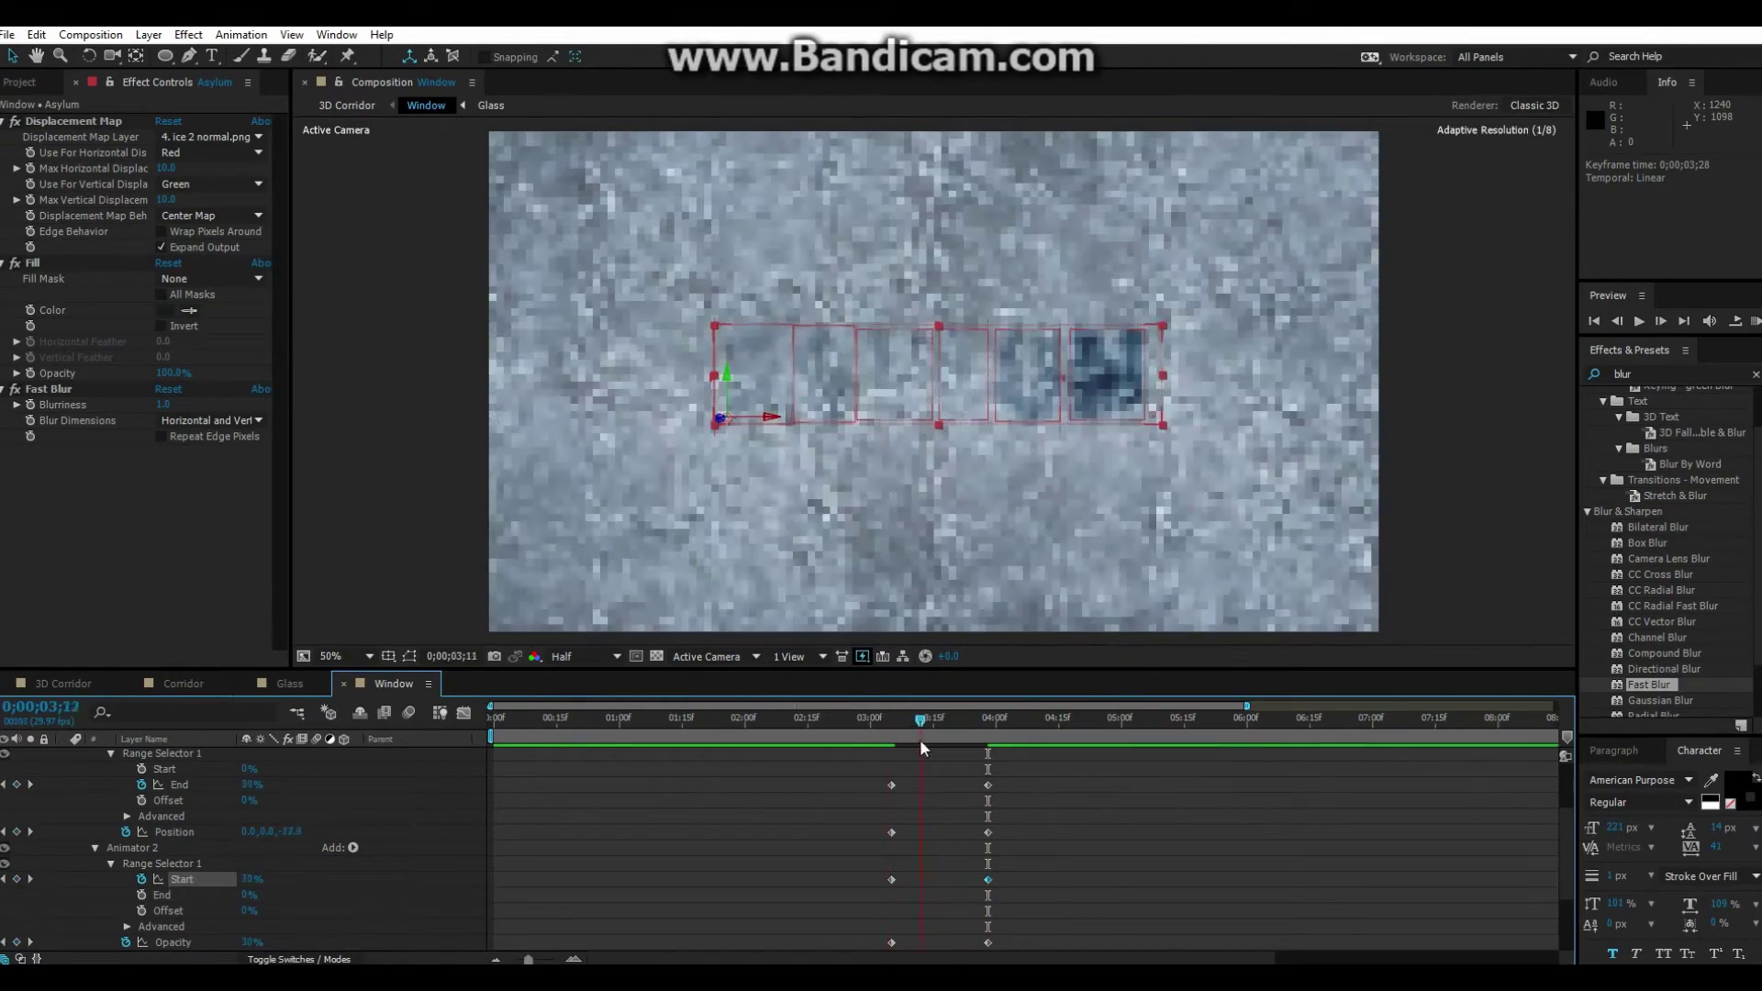
drag(919, 740, 891, 740)
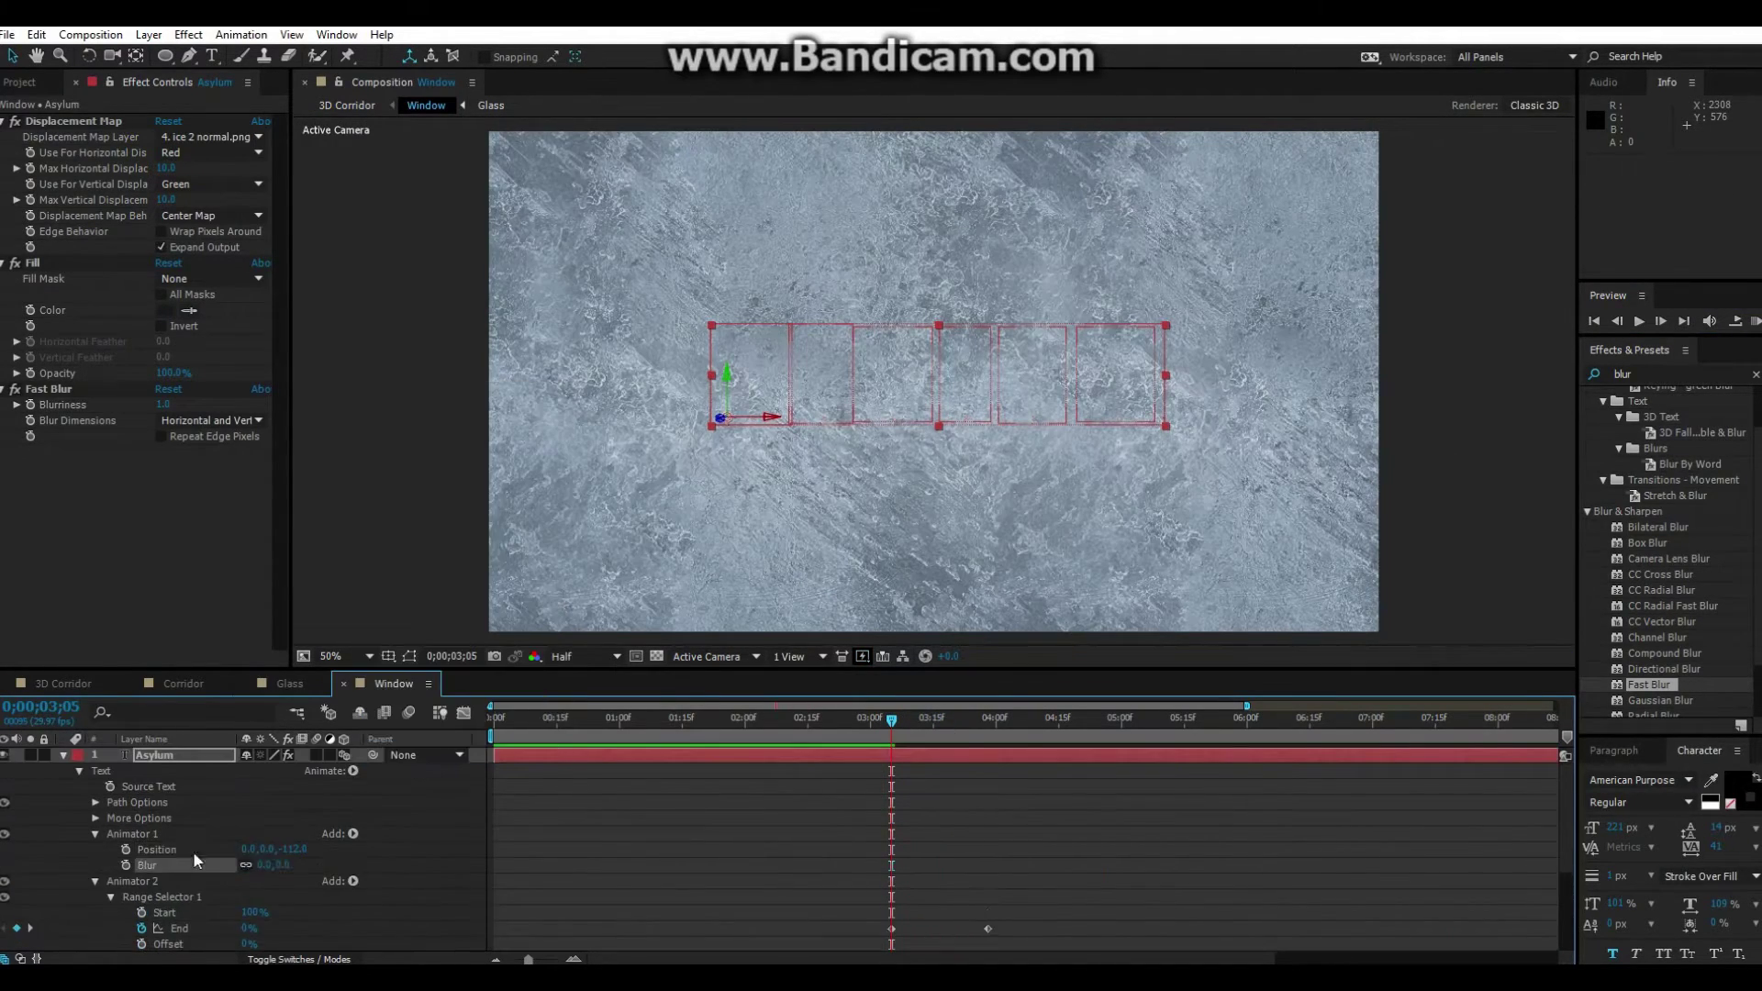
click(351, 775)
Add a Blur animator to ASYLUM and set a high blur amount
click(394, 762)
drag(895, 731, 927, 747)
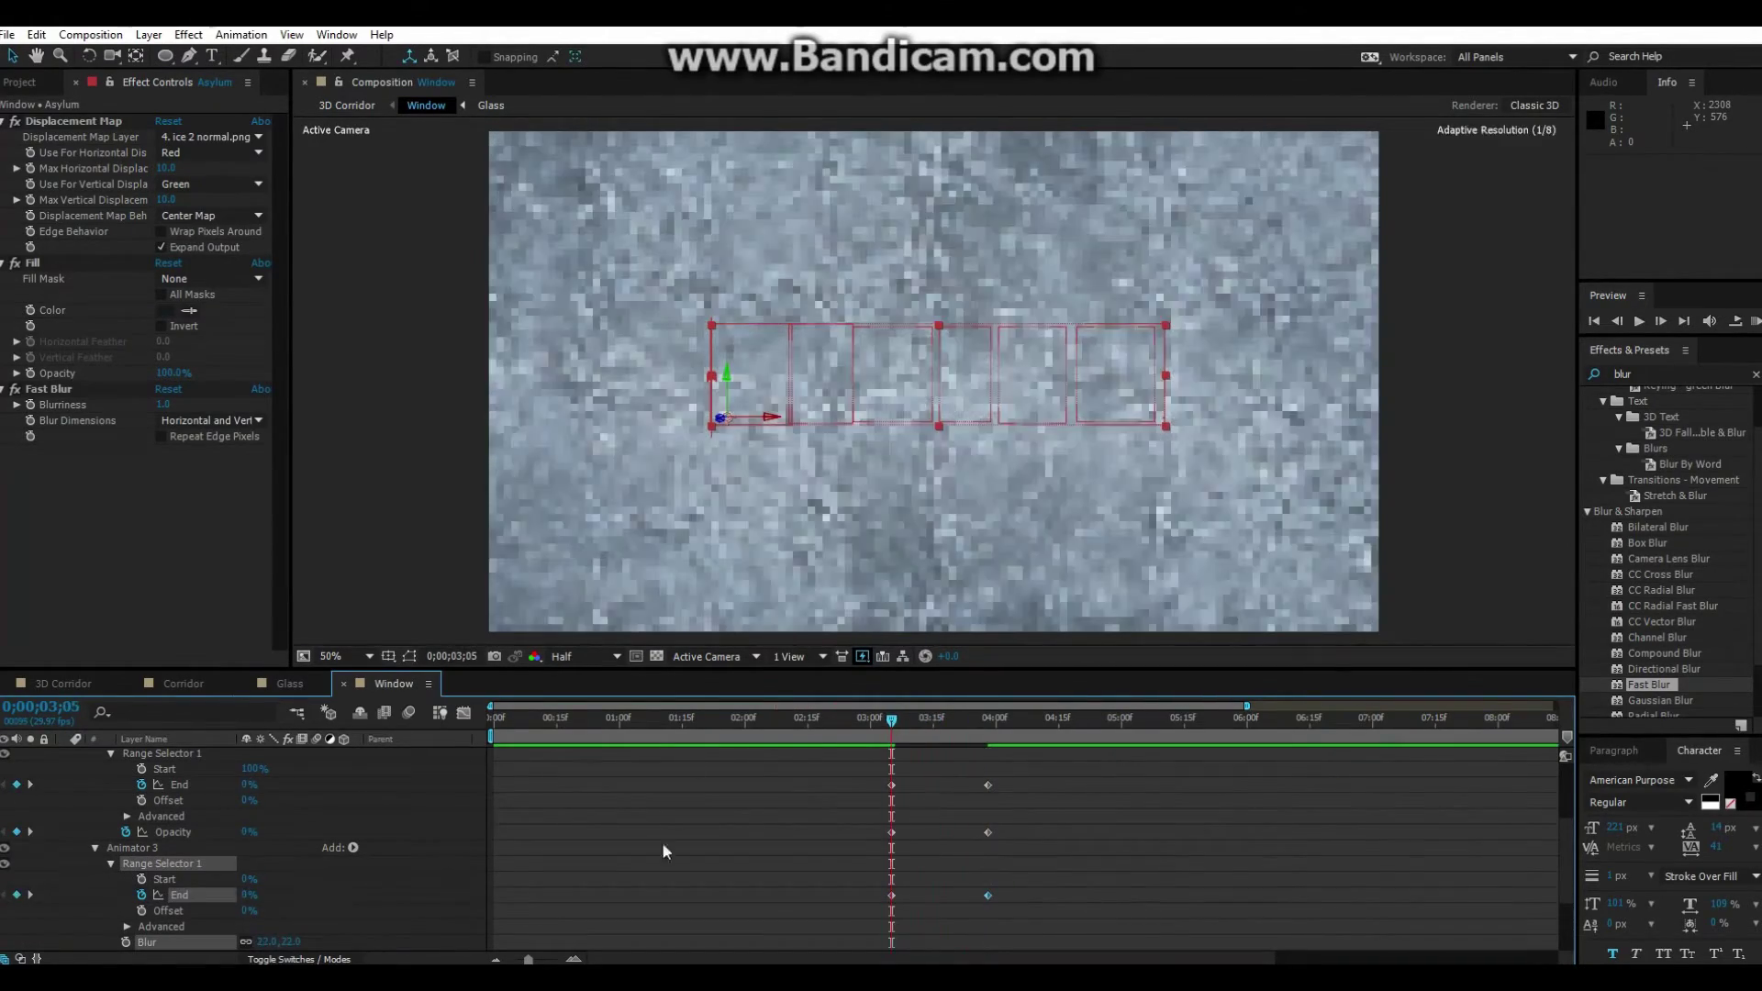
drag(266, 941, 273, 942)
click(273, 941)
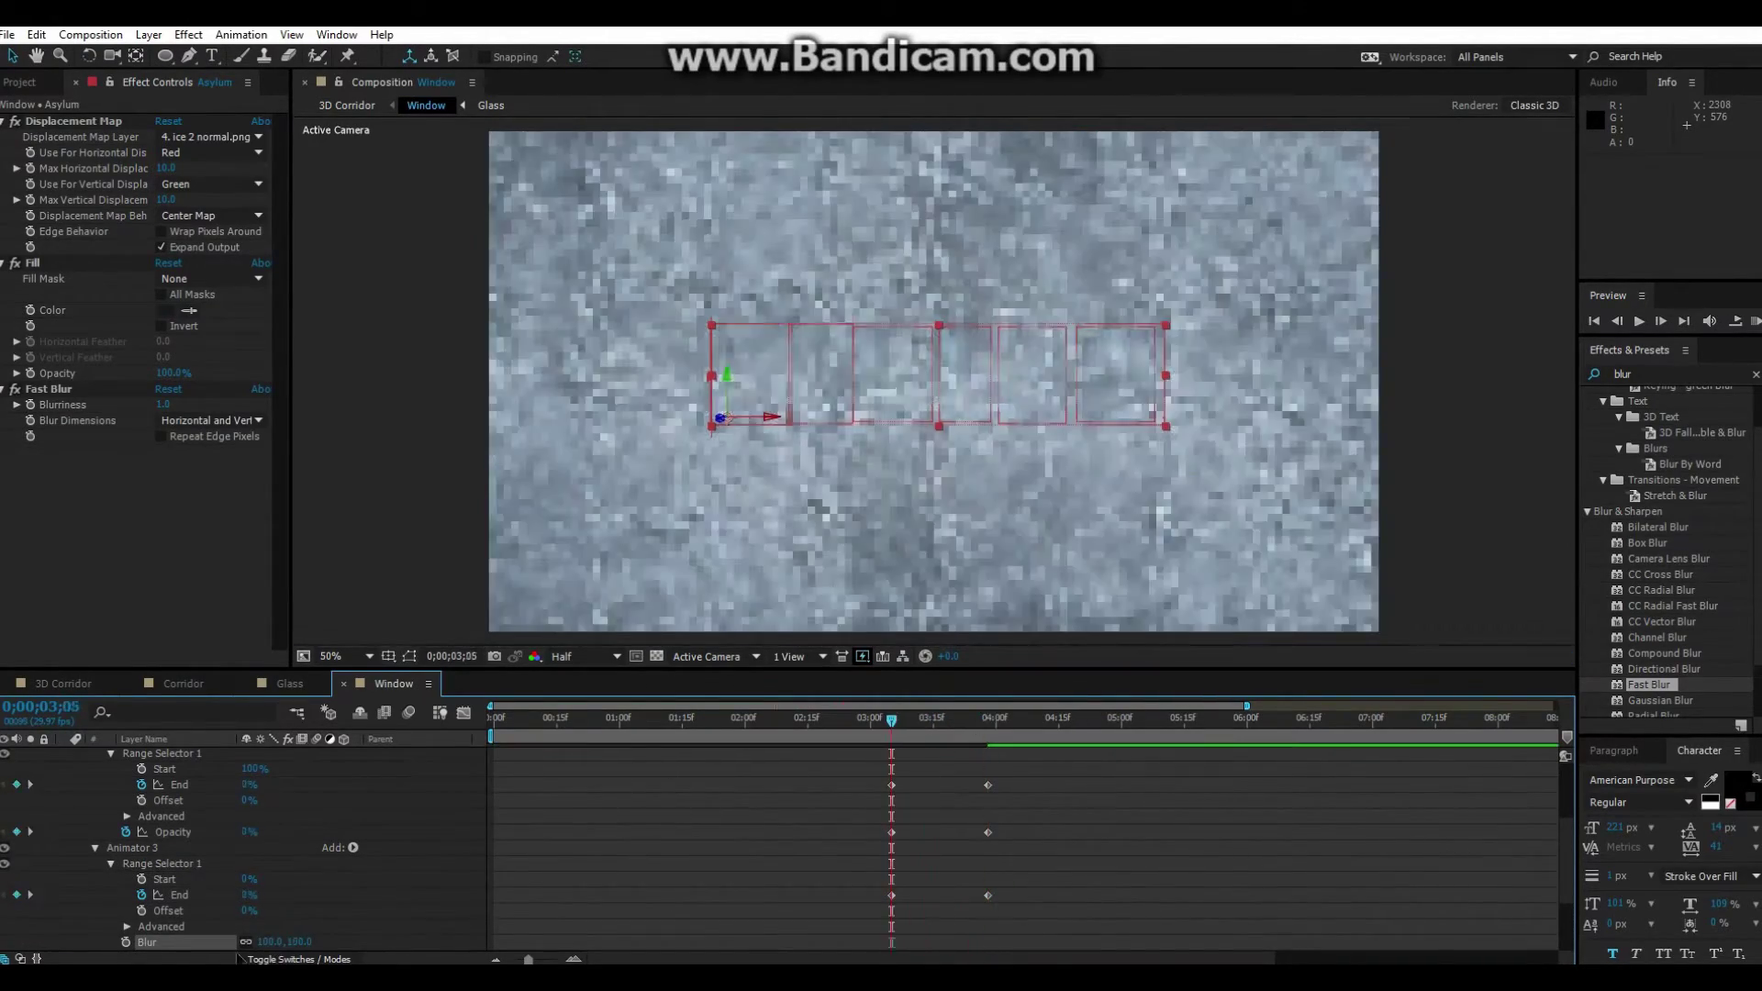
Preview the blurred letter reveal between 3;00 and 3;23 in the Window comp
click(62, 683)
click(394, 684)
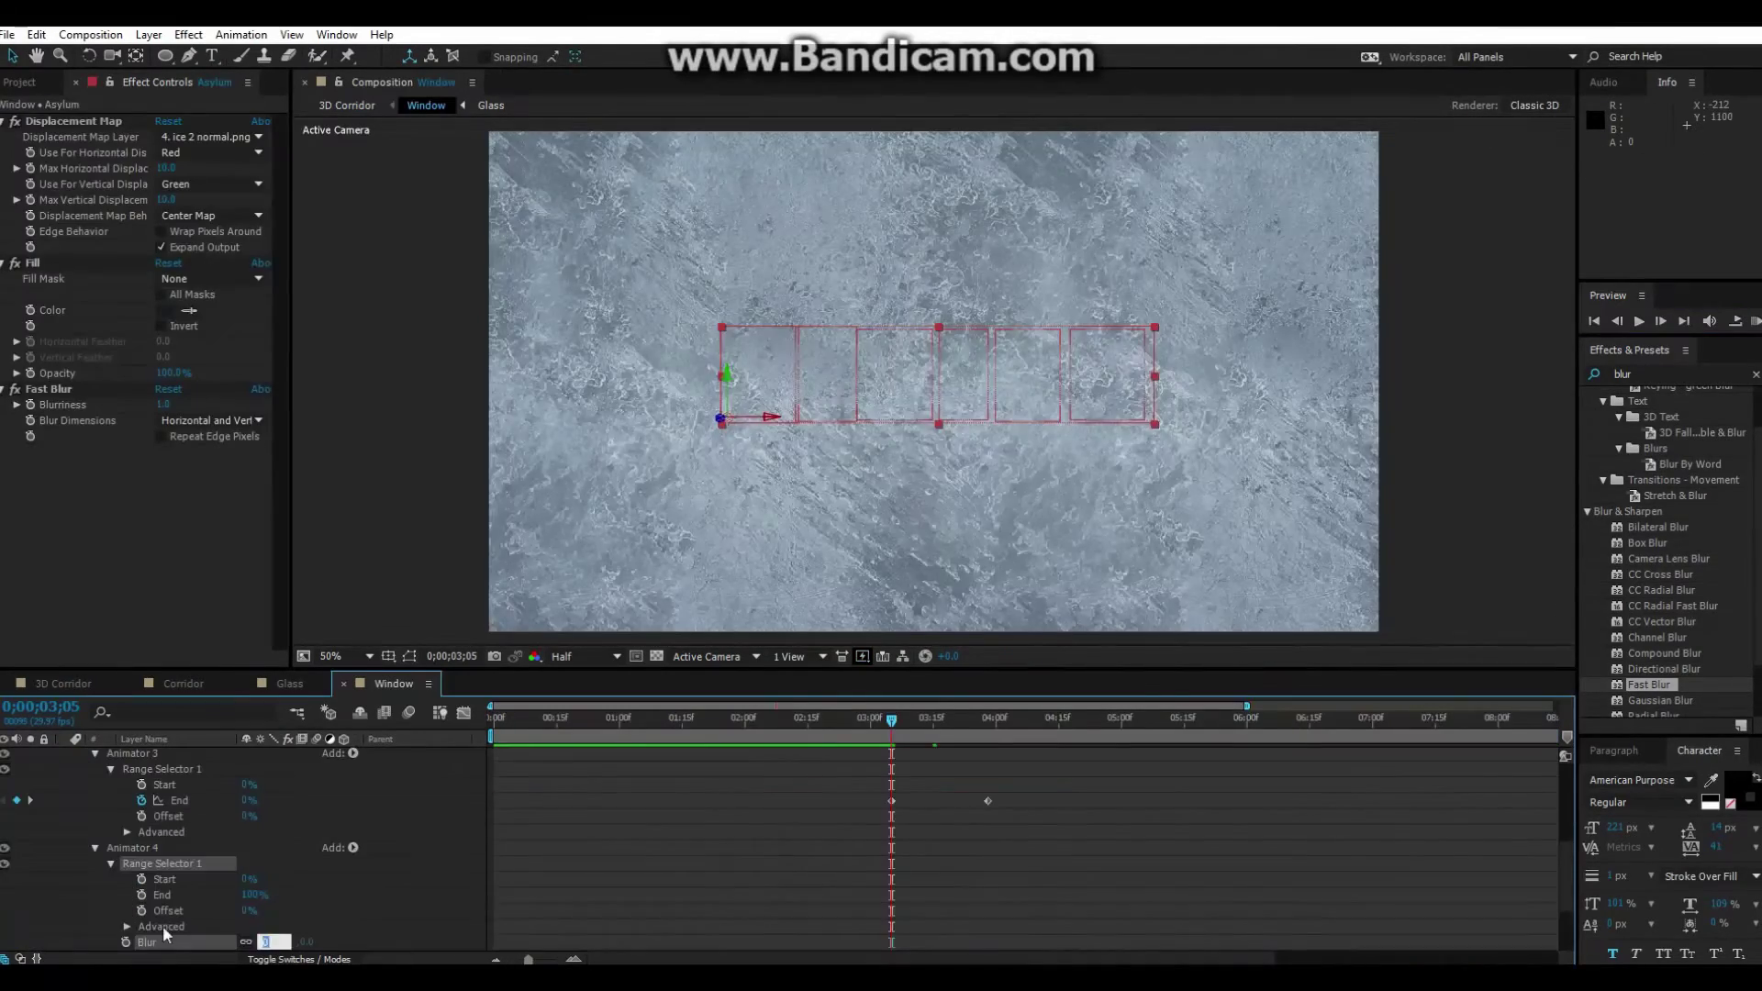
mouse_move(891, 734)
mouse_down()
mouse_move(984, 734)
mouse_move(899, 758)
mouse_move(908, 769)
mouse_move(920, 730)
mouse_move(930, 740)
mouse_move(870, 731)
mouse_up()
click(1754, 321)
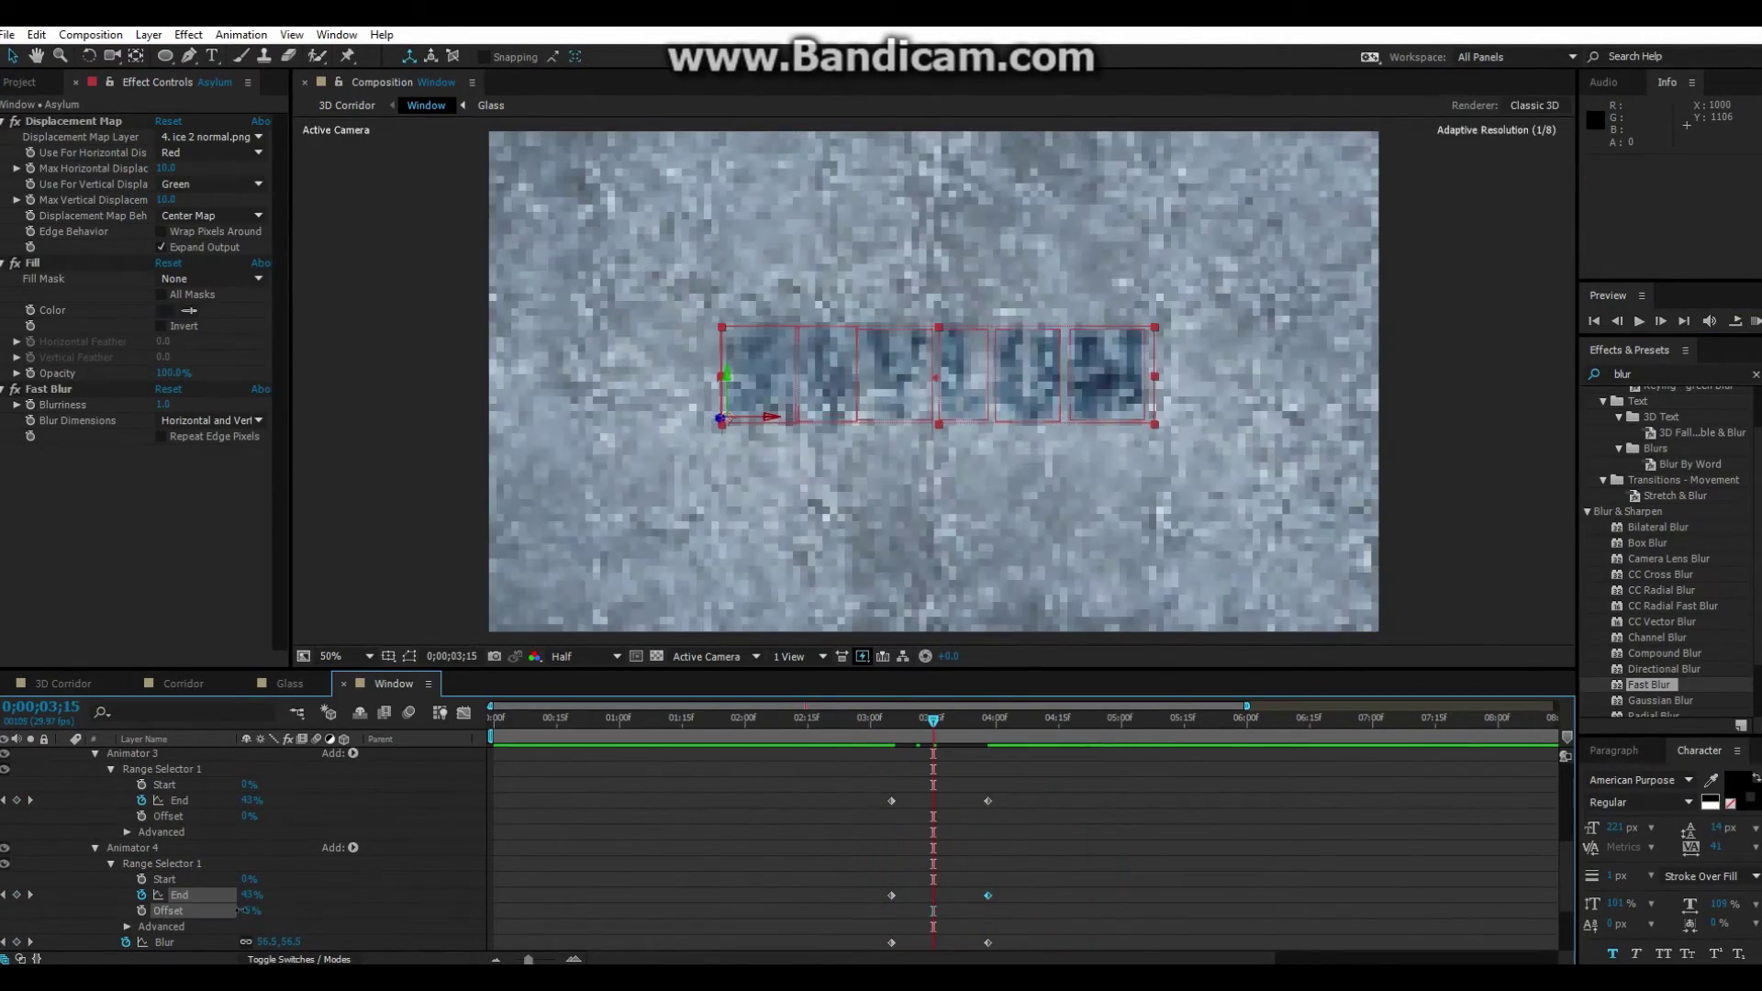
click(938, 732)
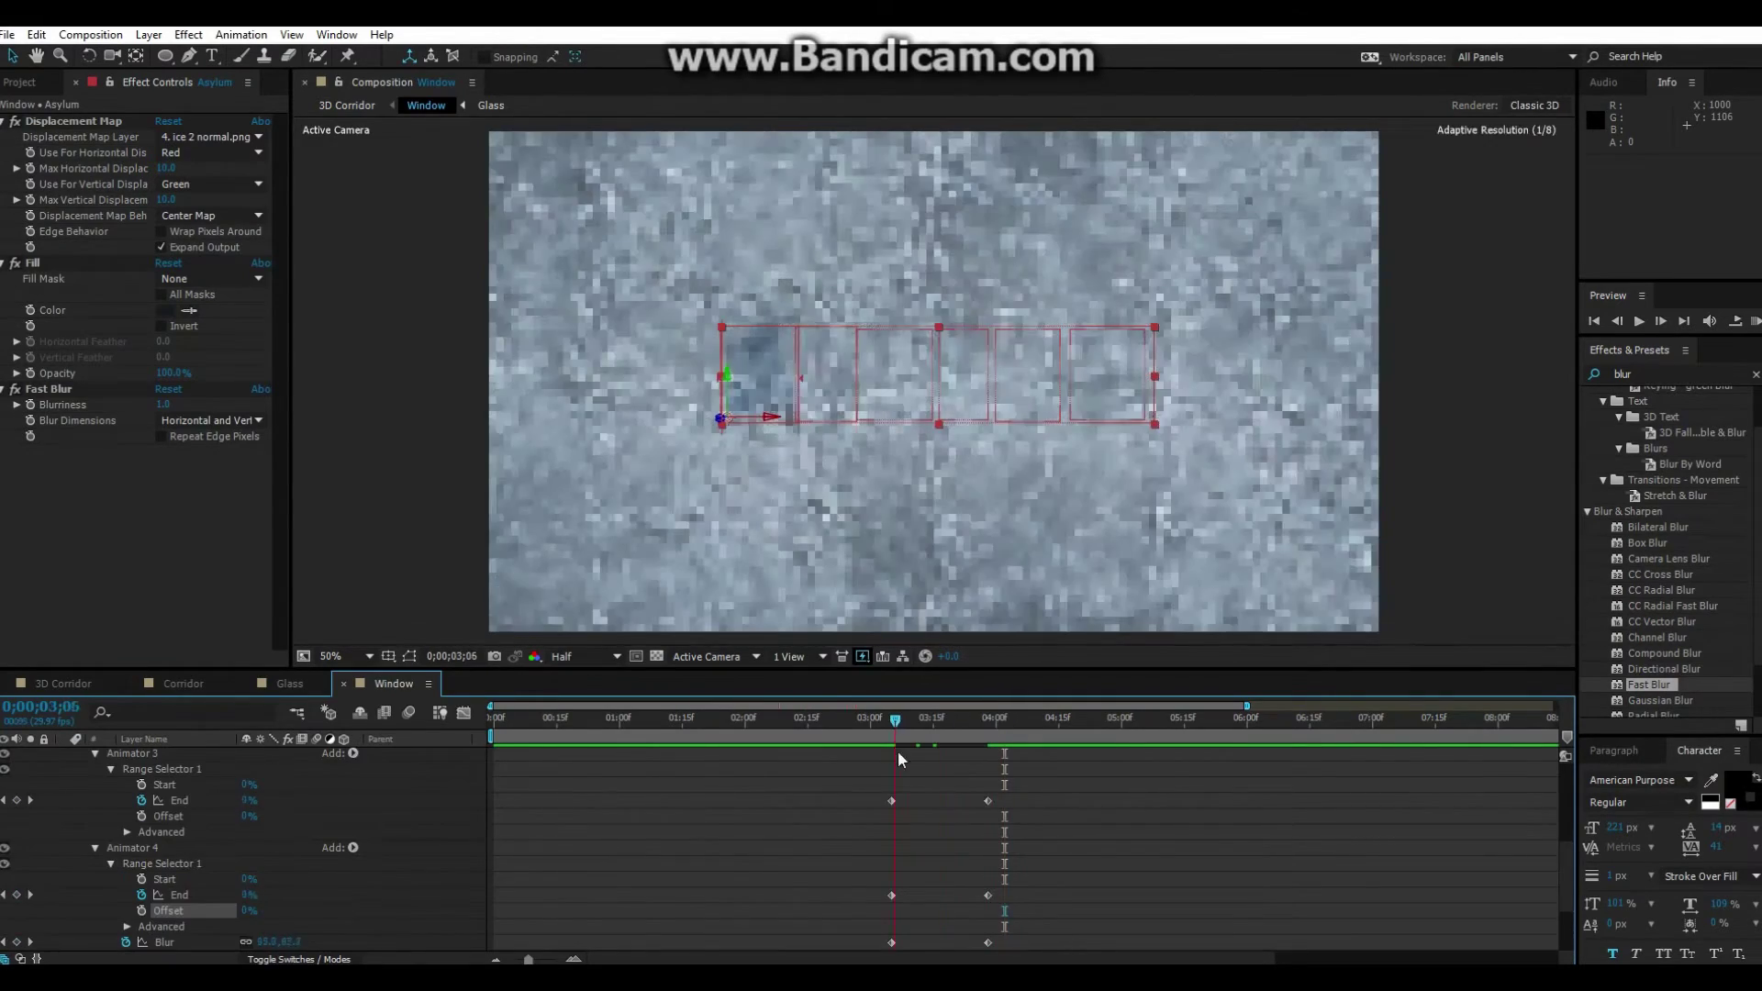
click(1754, 321)
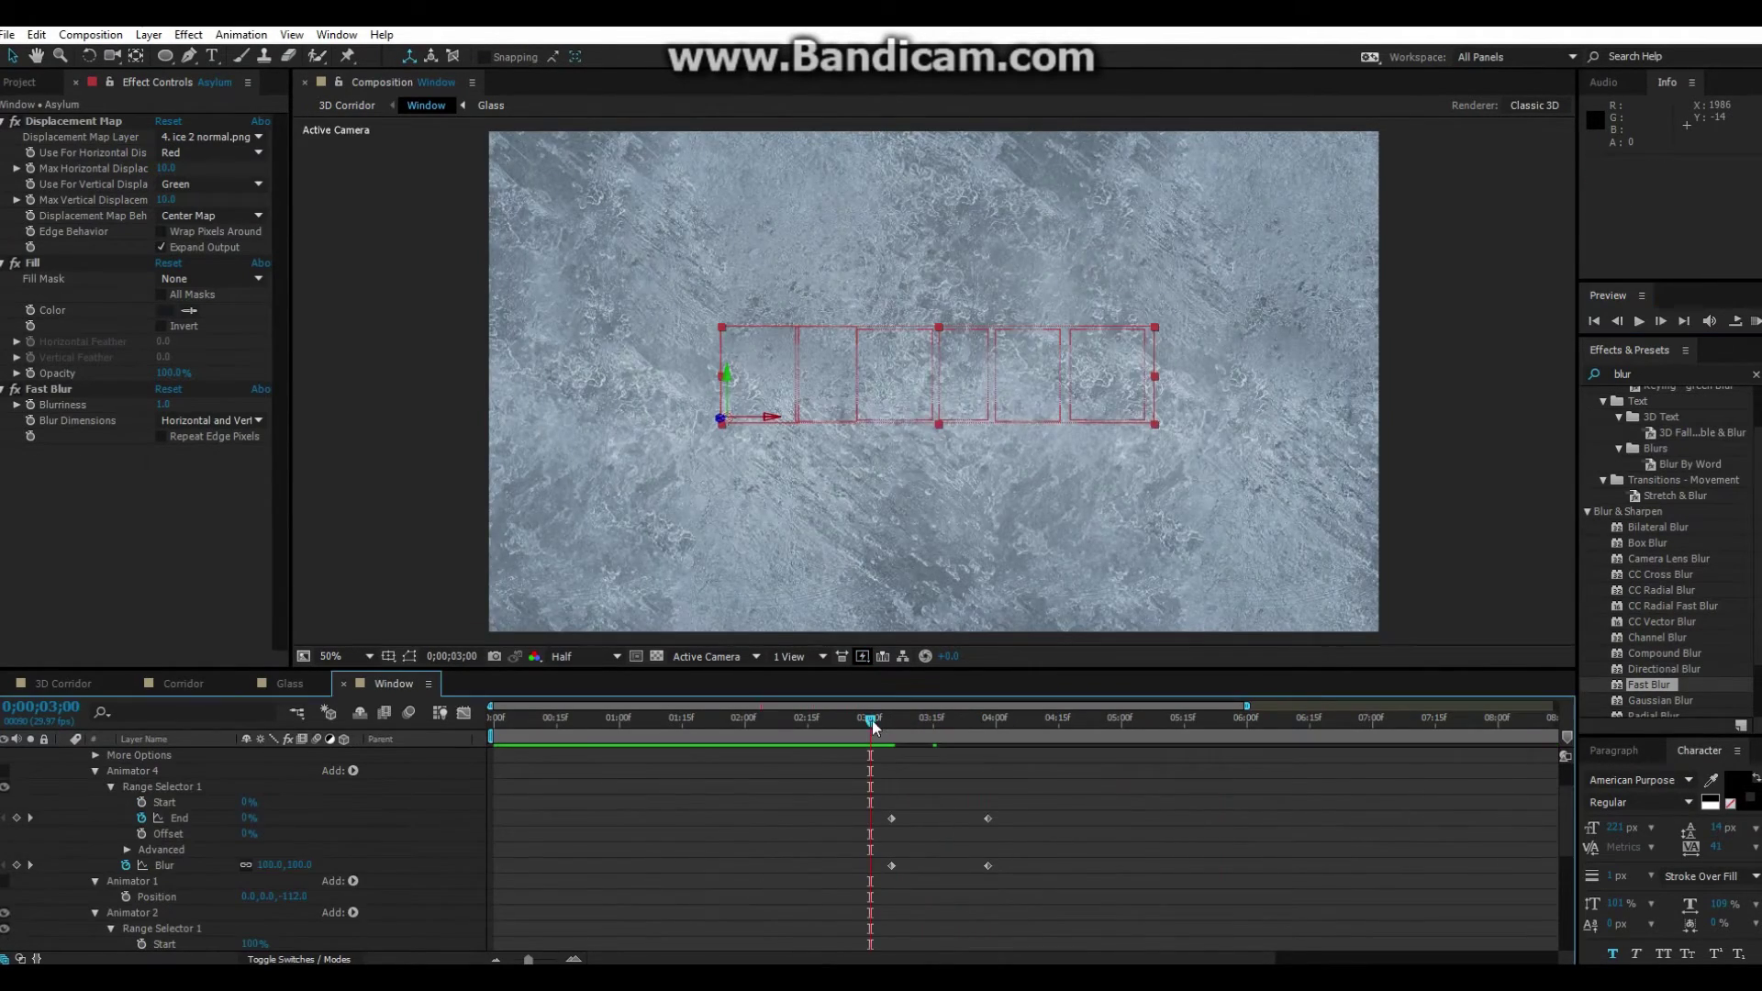
drag(873, 723, 966, 729)
scroll(160, 925, up, 1)
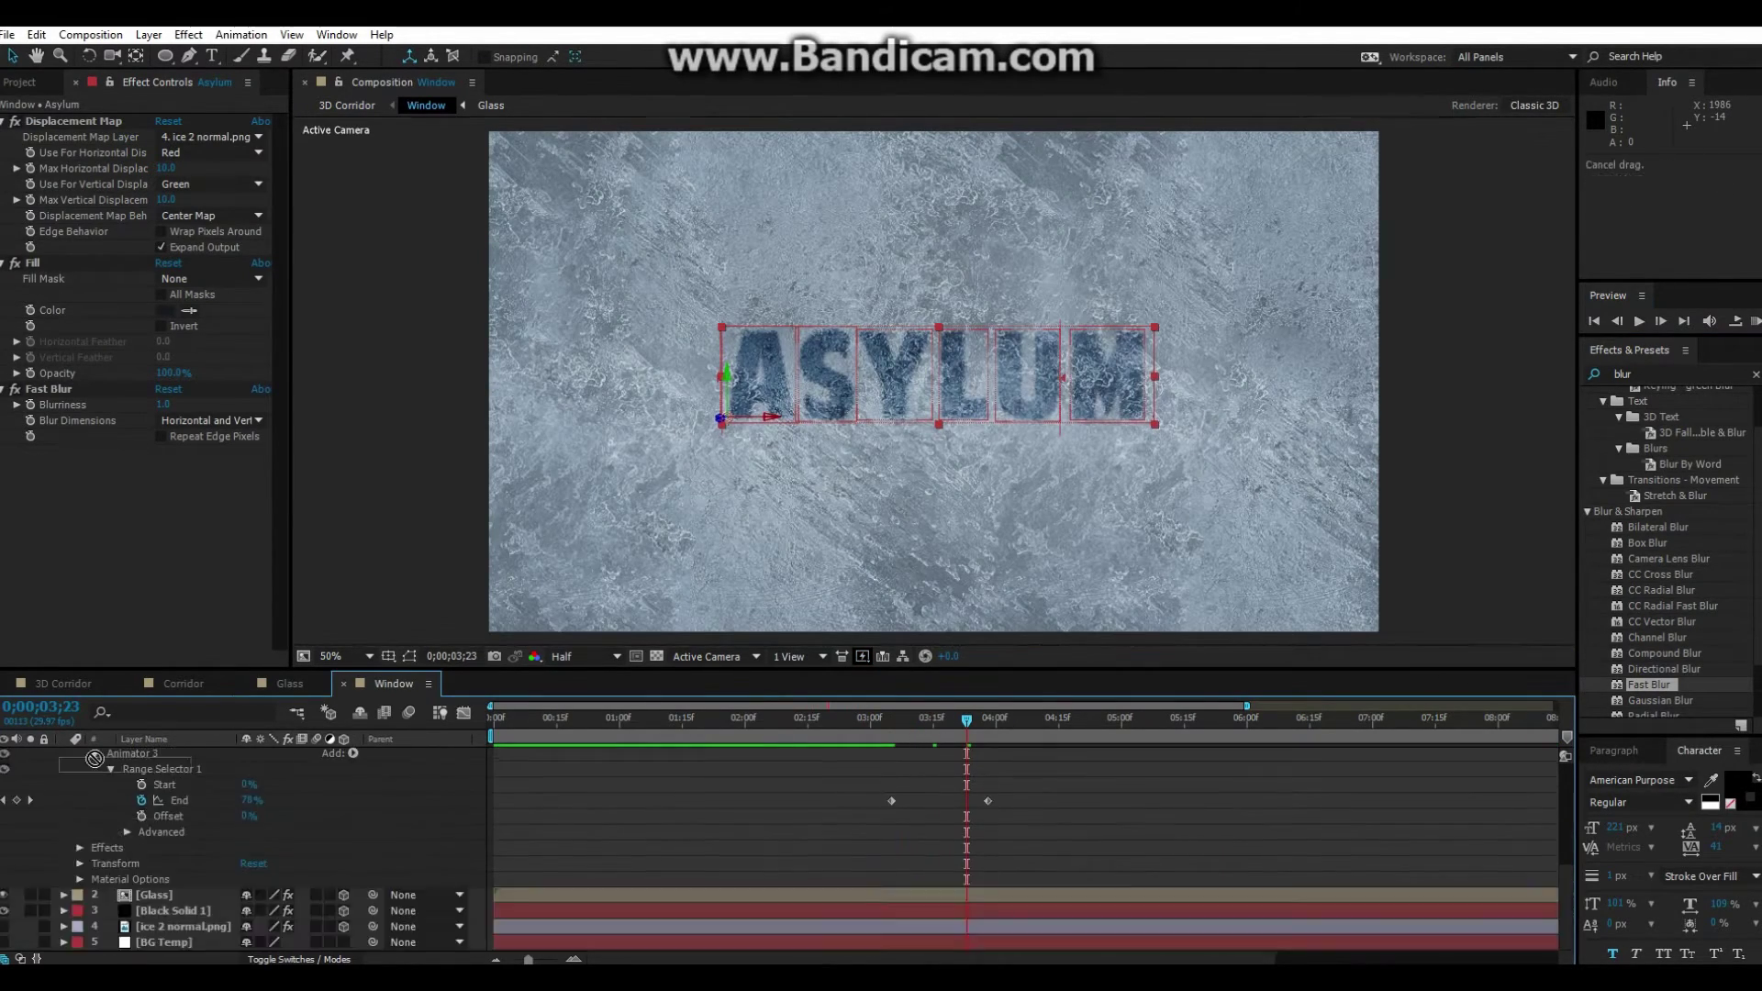
click(954, 727)
Apply a second Fast Blur to the ASYLUM text from the 3D Corridor composition
click(1755, 321)
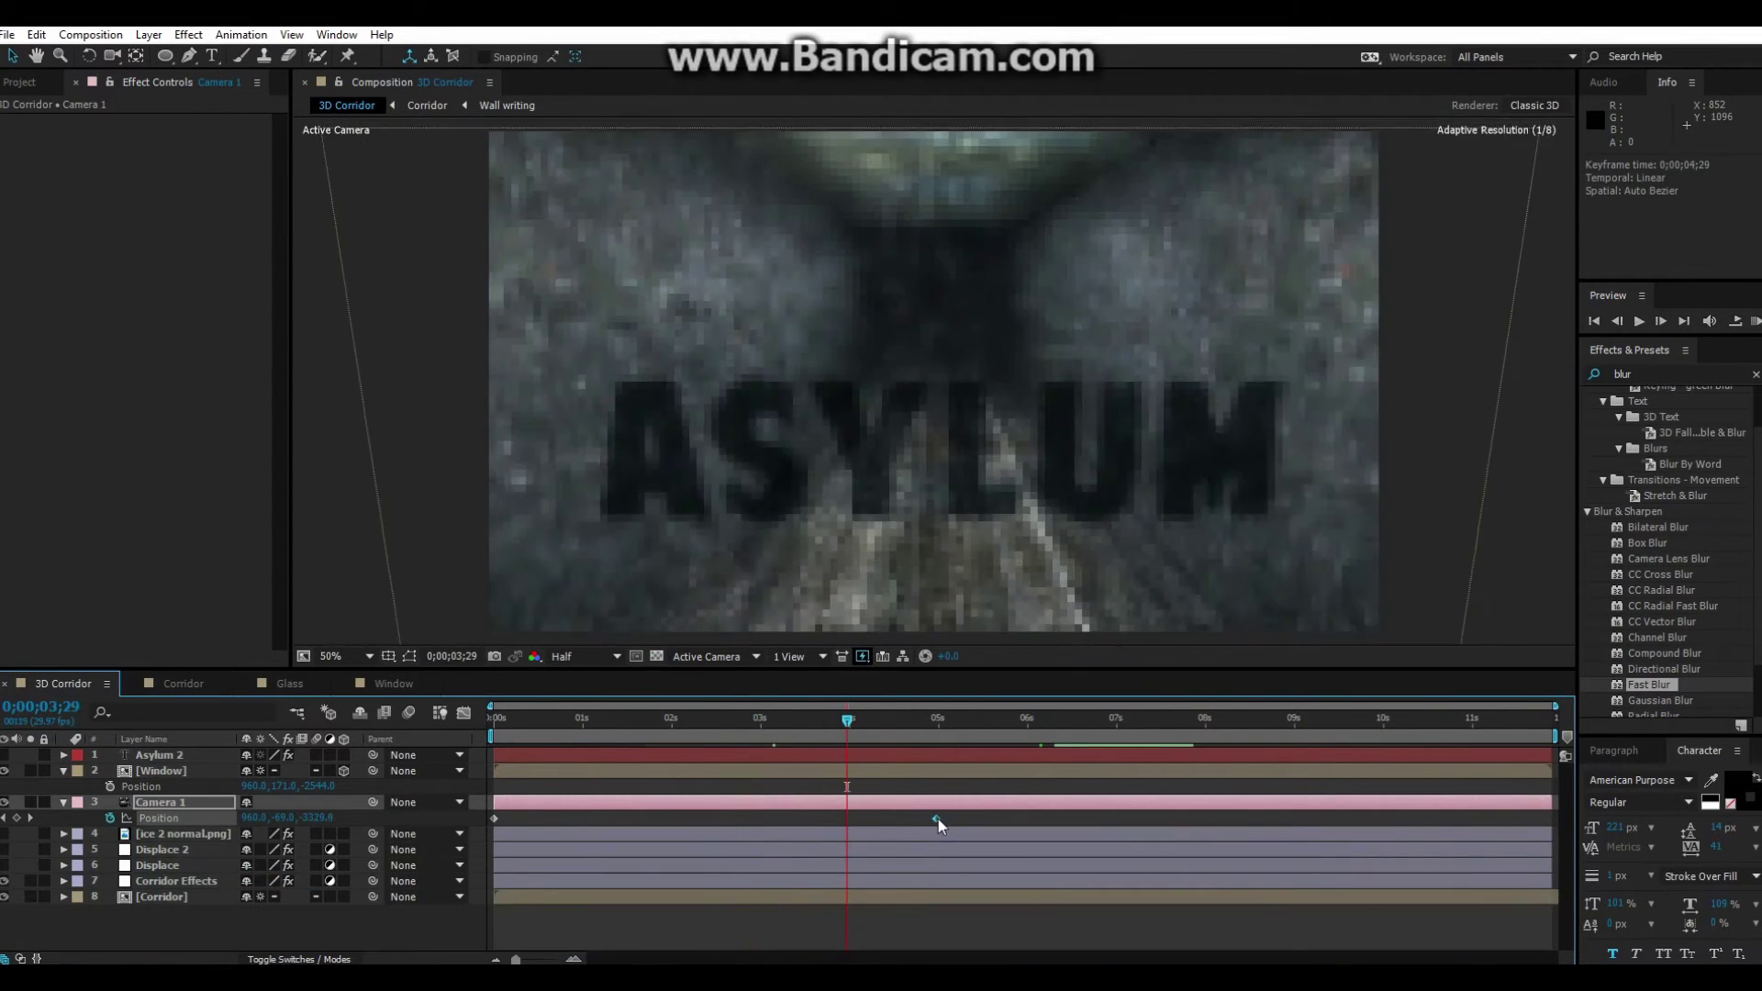
click(938, 818)
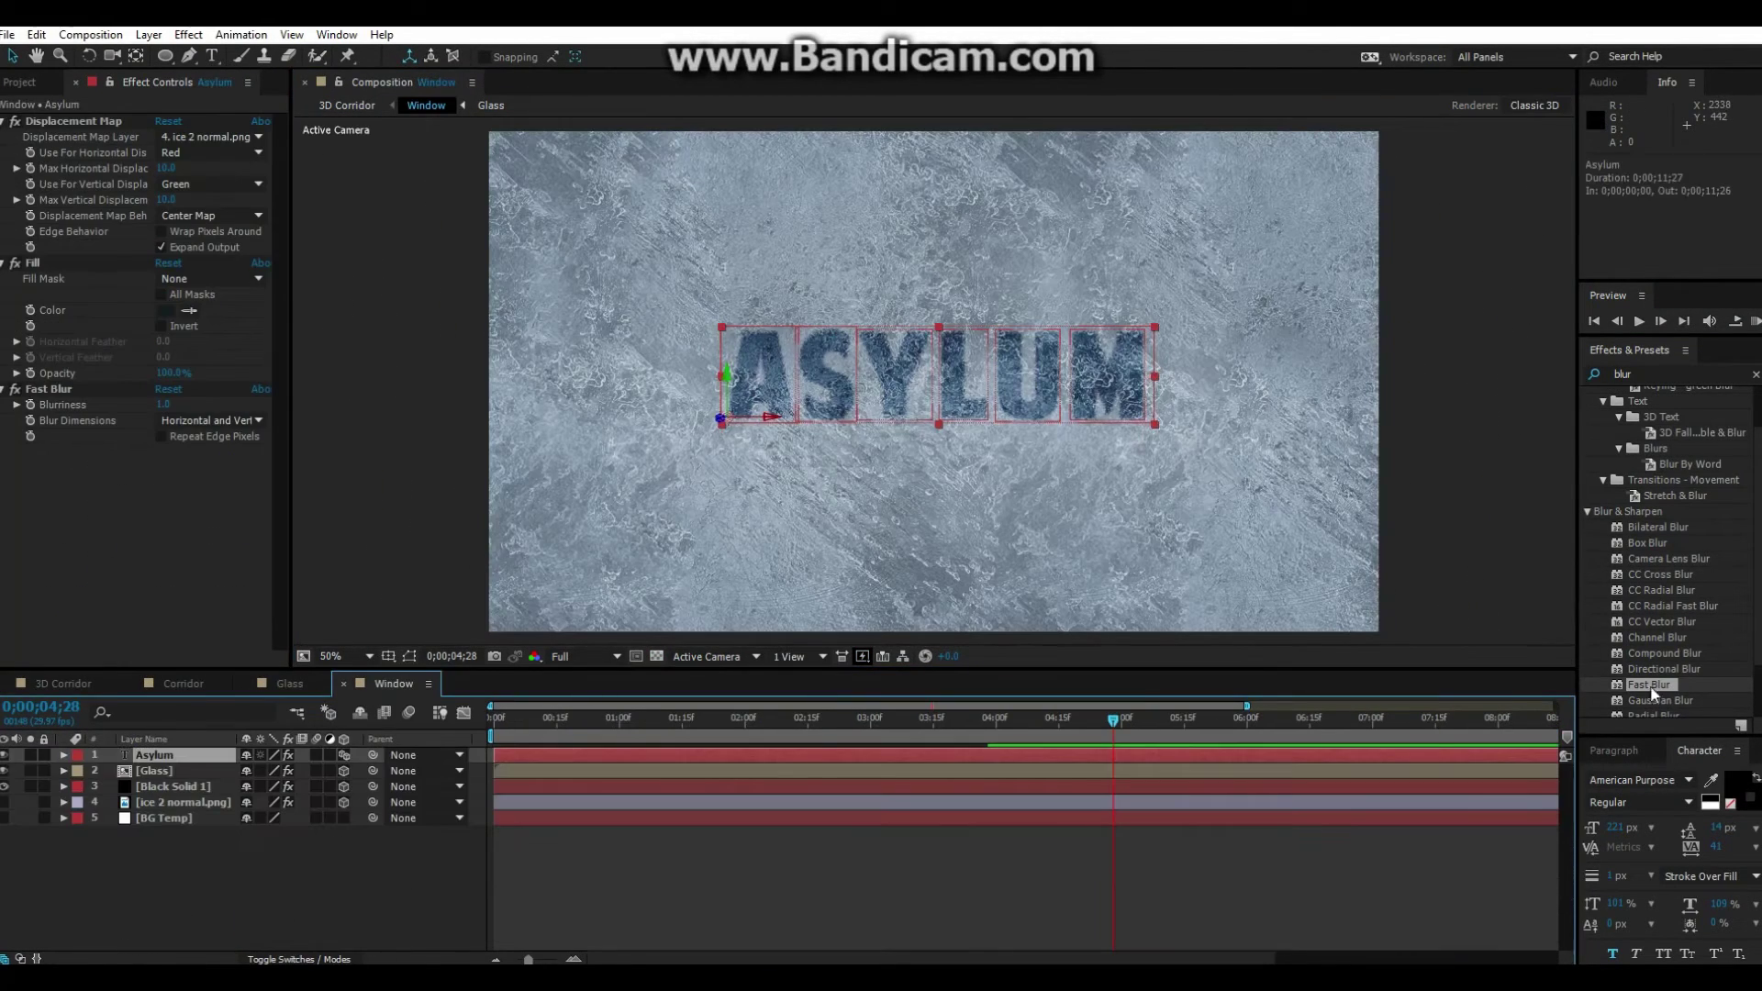
drag(1648, 685, 30, 470)
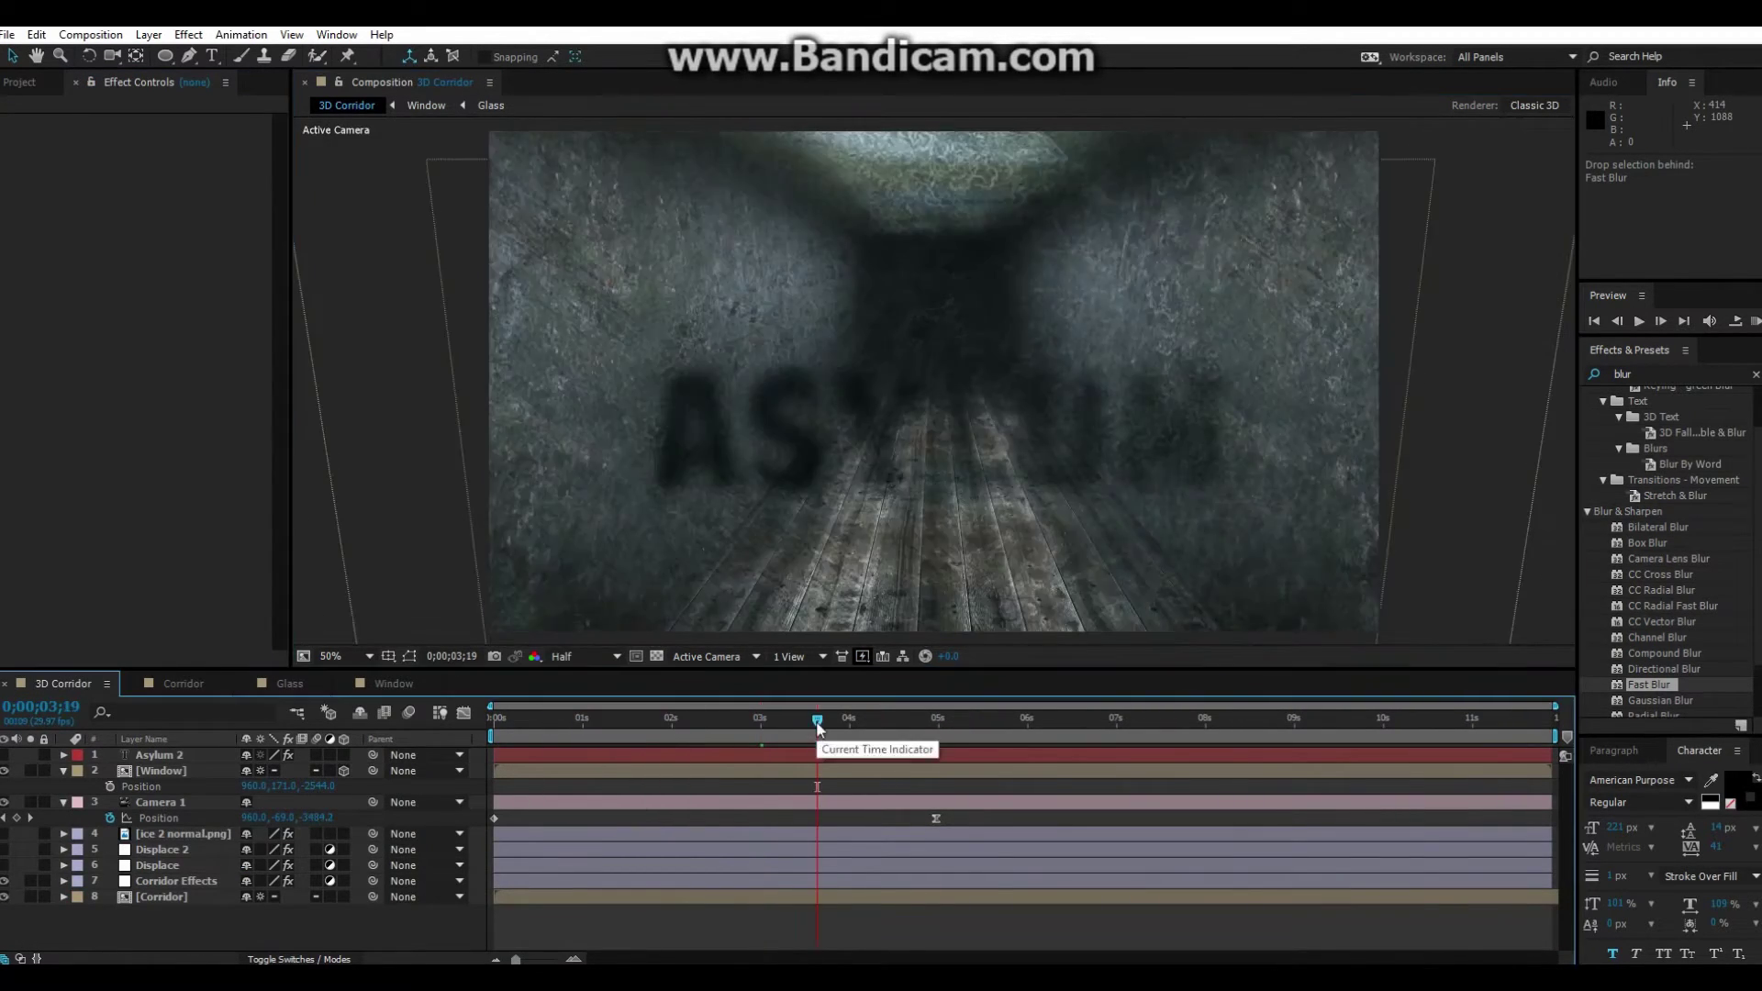
Preview the corridor animation to check the blurred ASYLUM reveal
key(space)
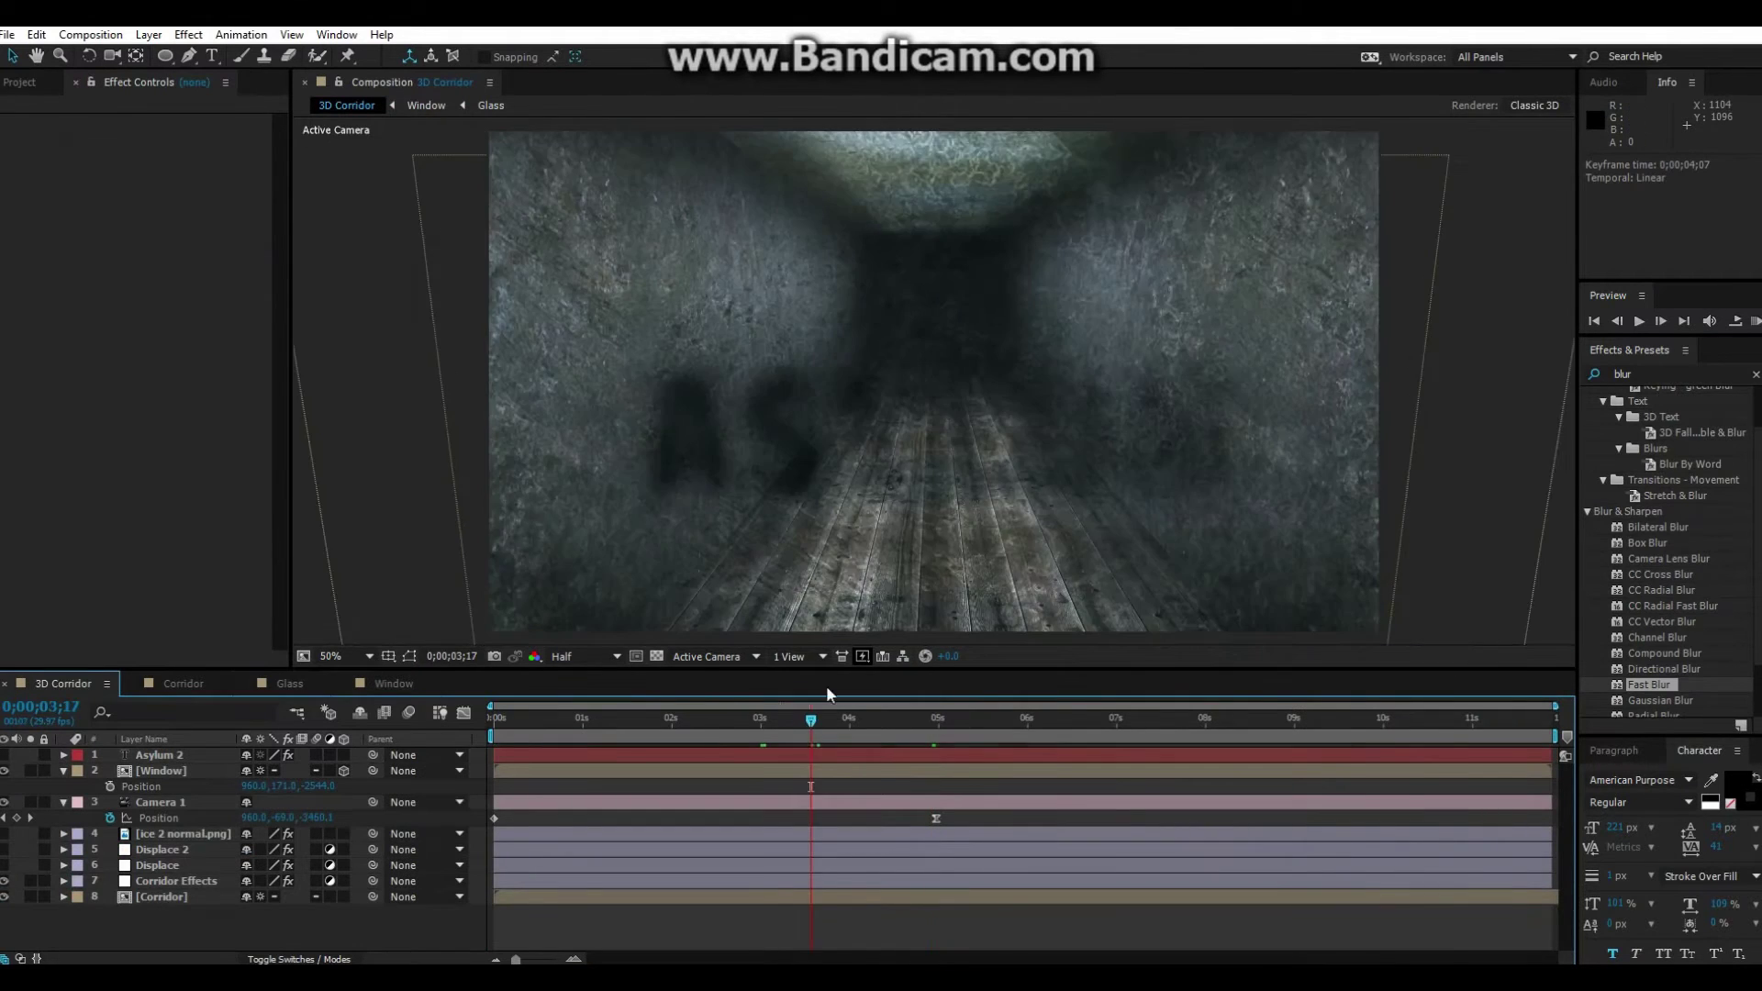
key(space)
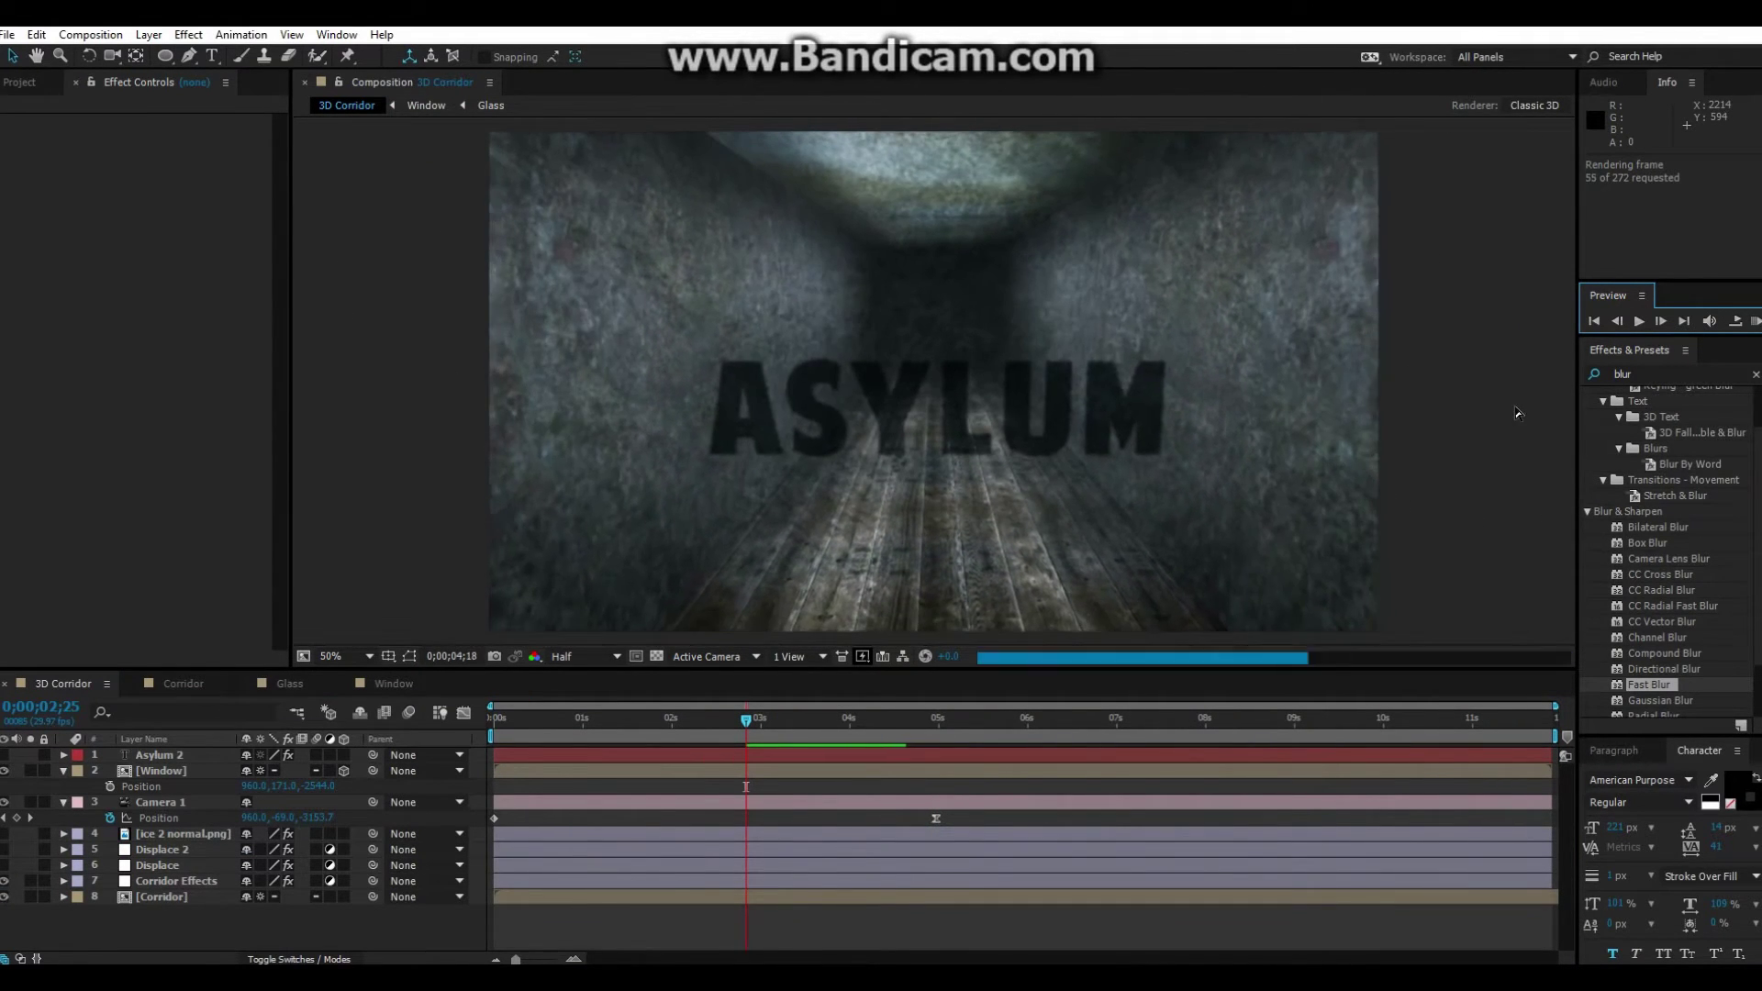
key(space)
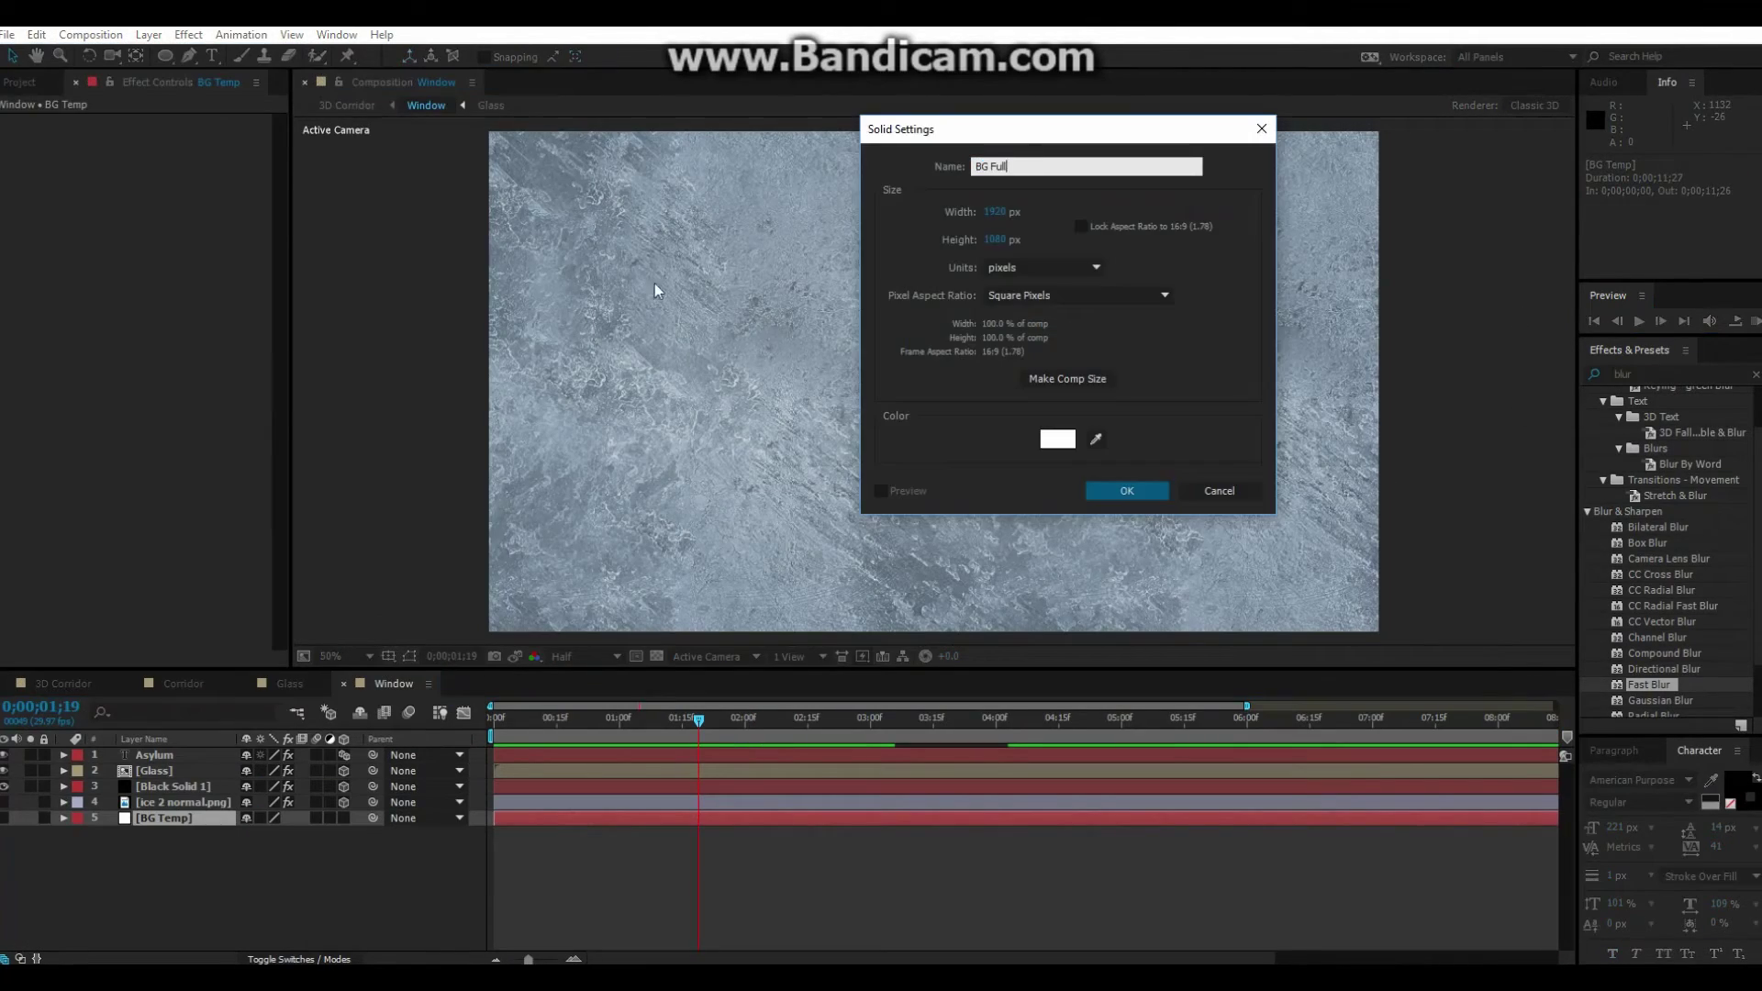
Confirm the white BG Full solid and bring up options for the Opacity keyframe
click(1128, 490)
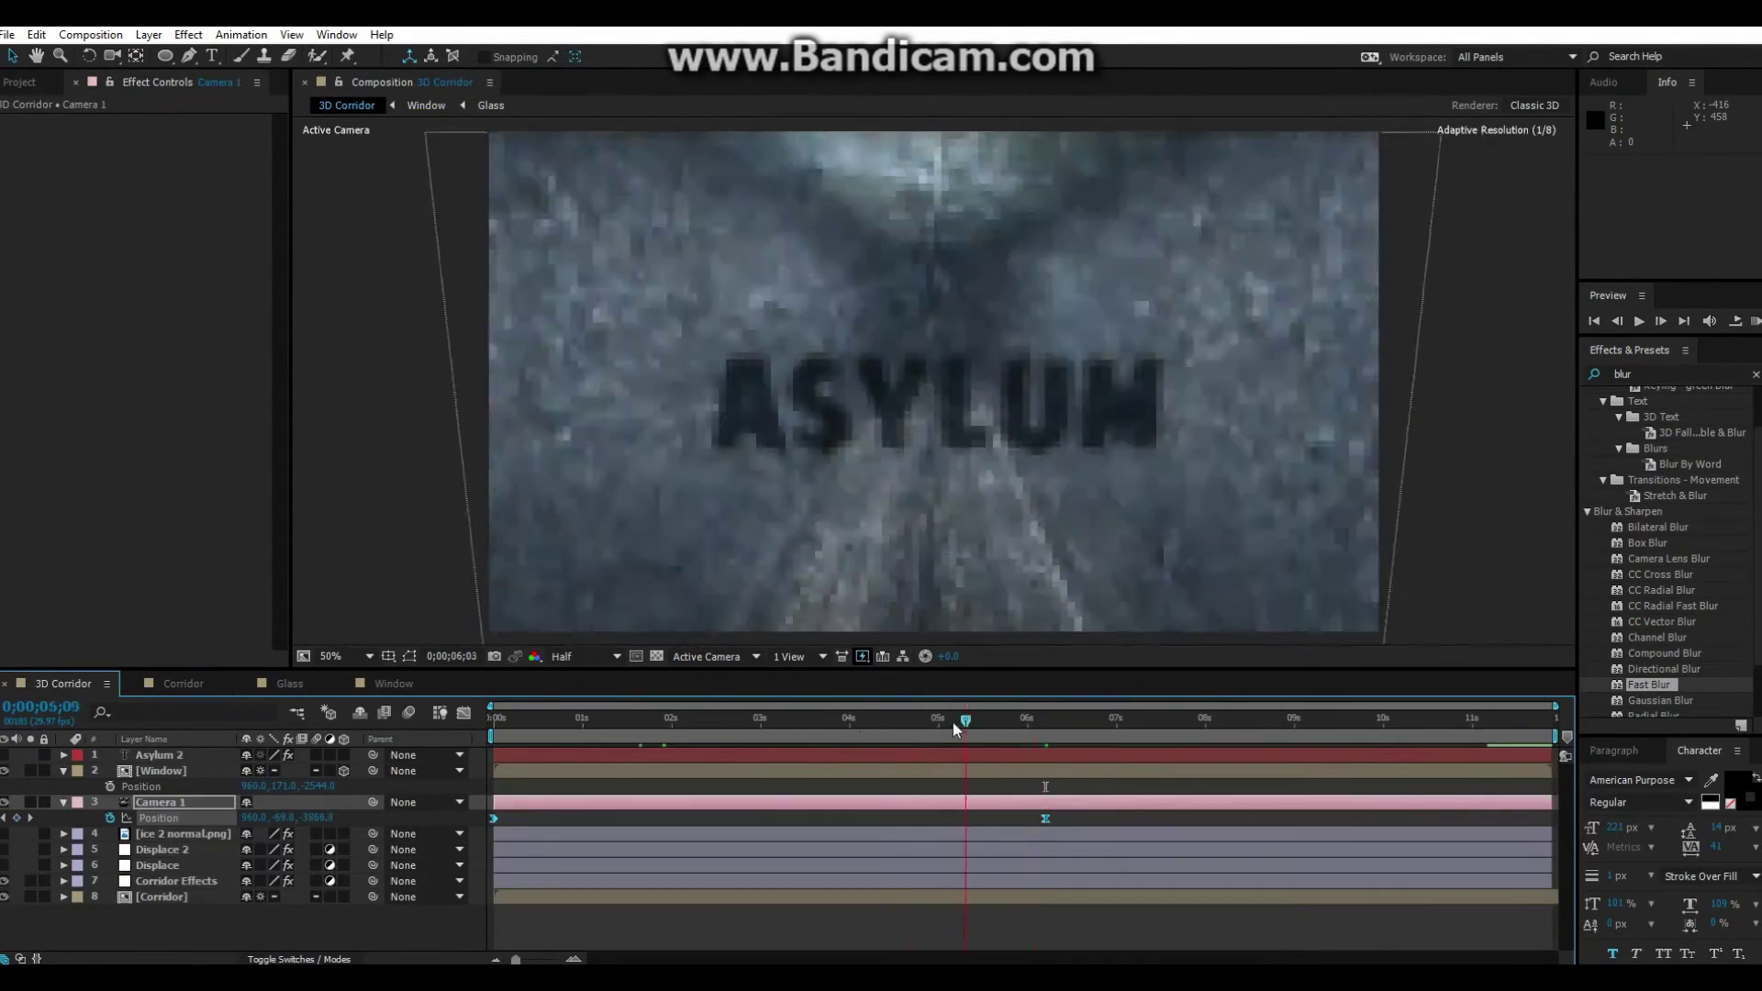
right_click(1129, 834)
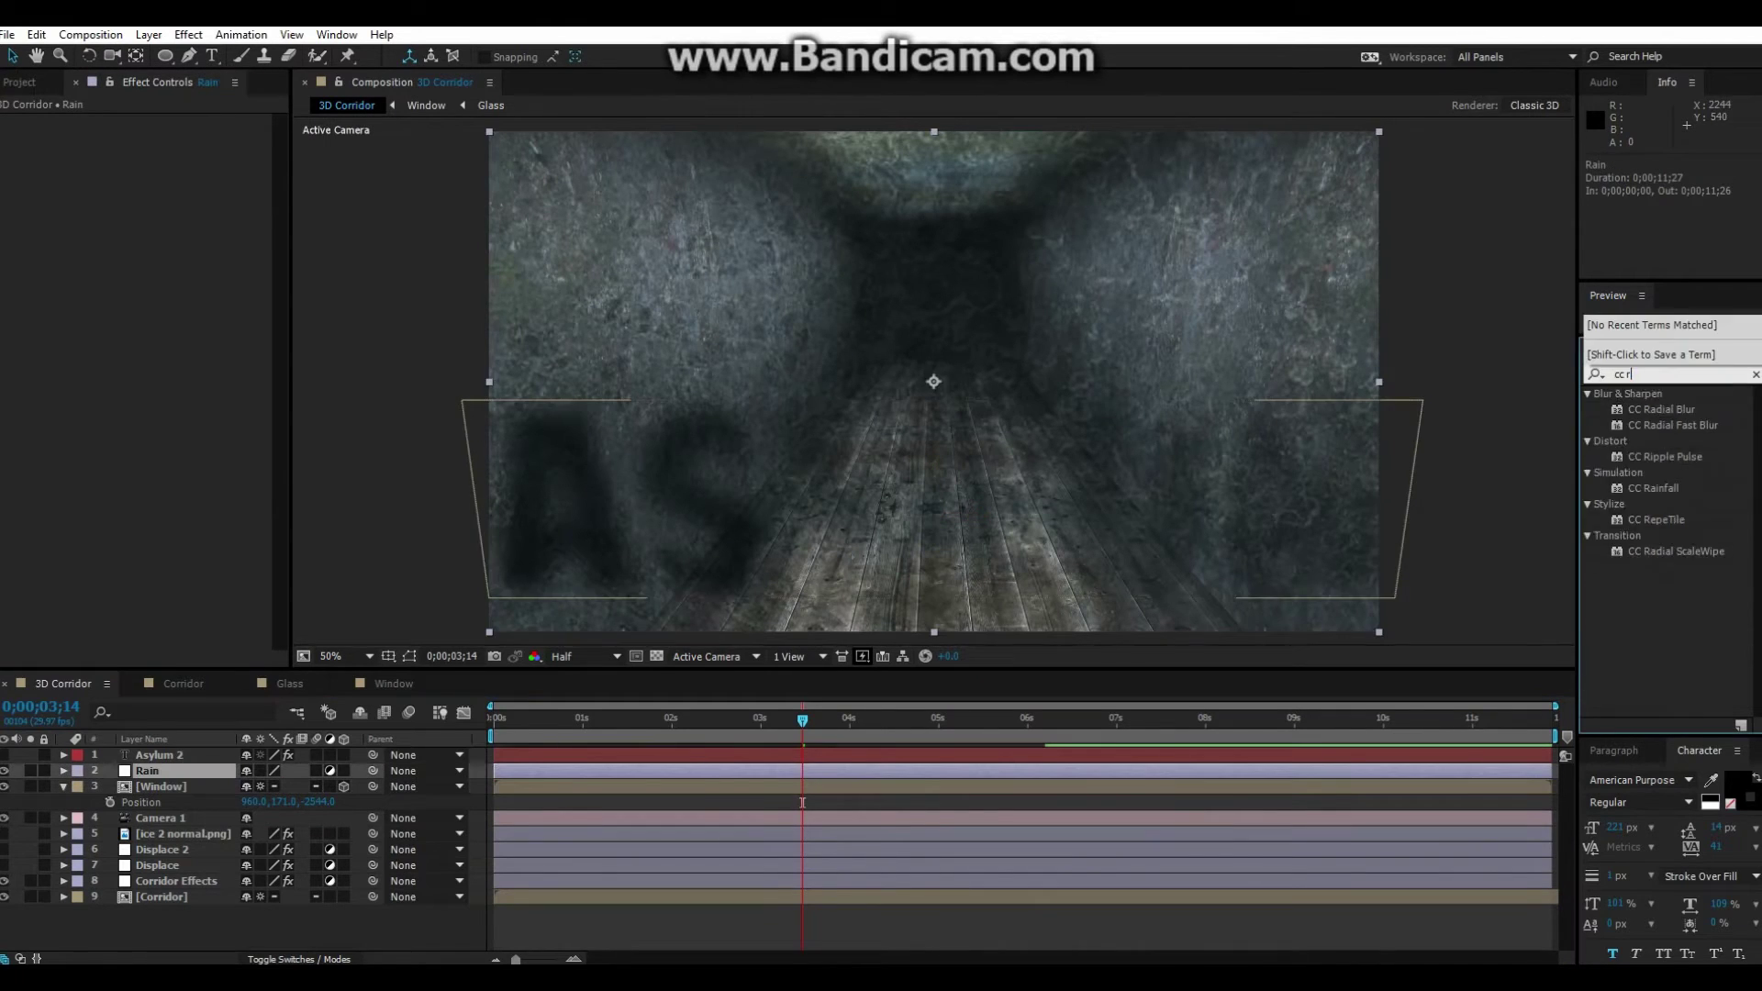
Apply CC Rainfall to the Rain layer, raise Drops and Size, and solo Rain and Corridor
text(ain)
drag(1652, 409, 234, 773)
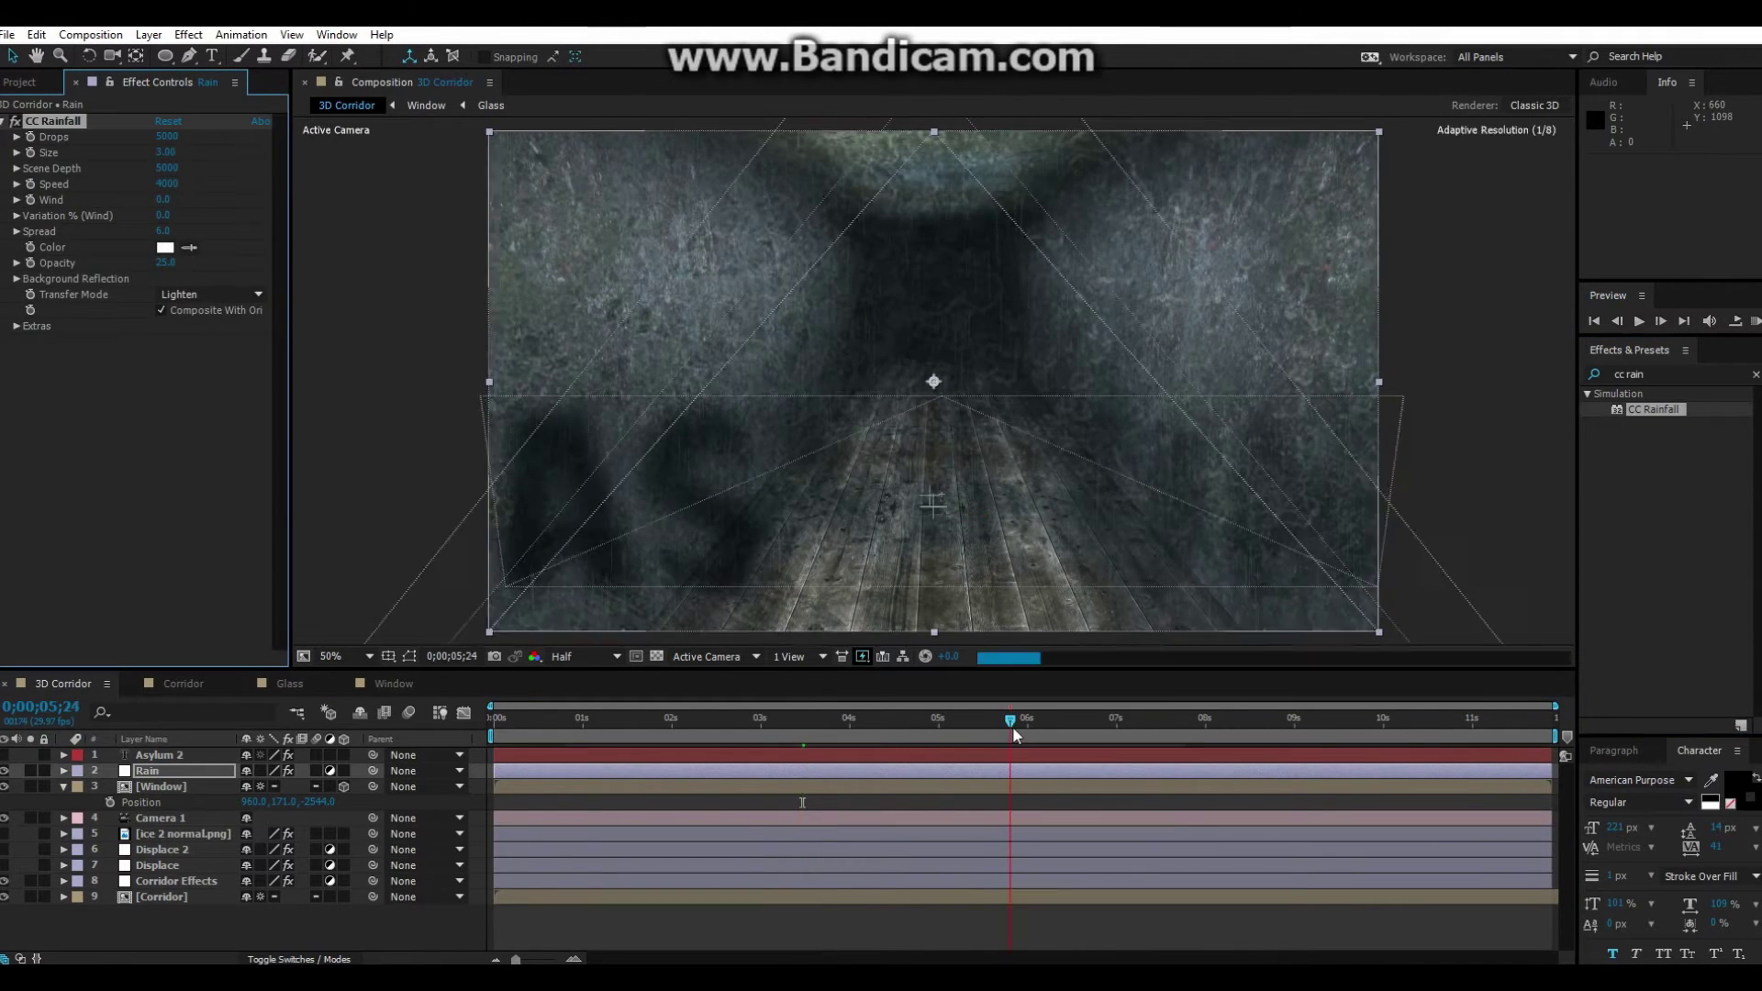
click(1015, 734)
drag(163, 136, 211, 152)
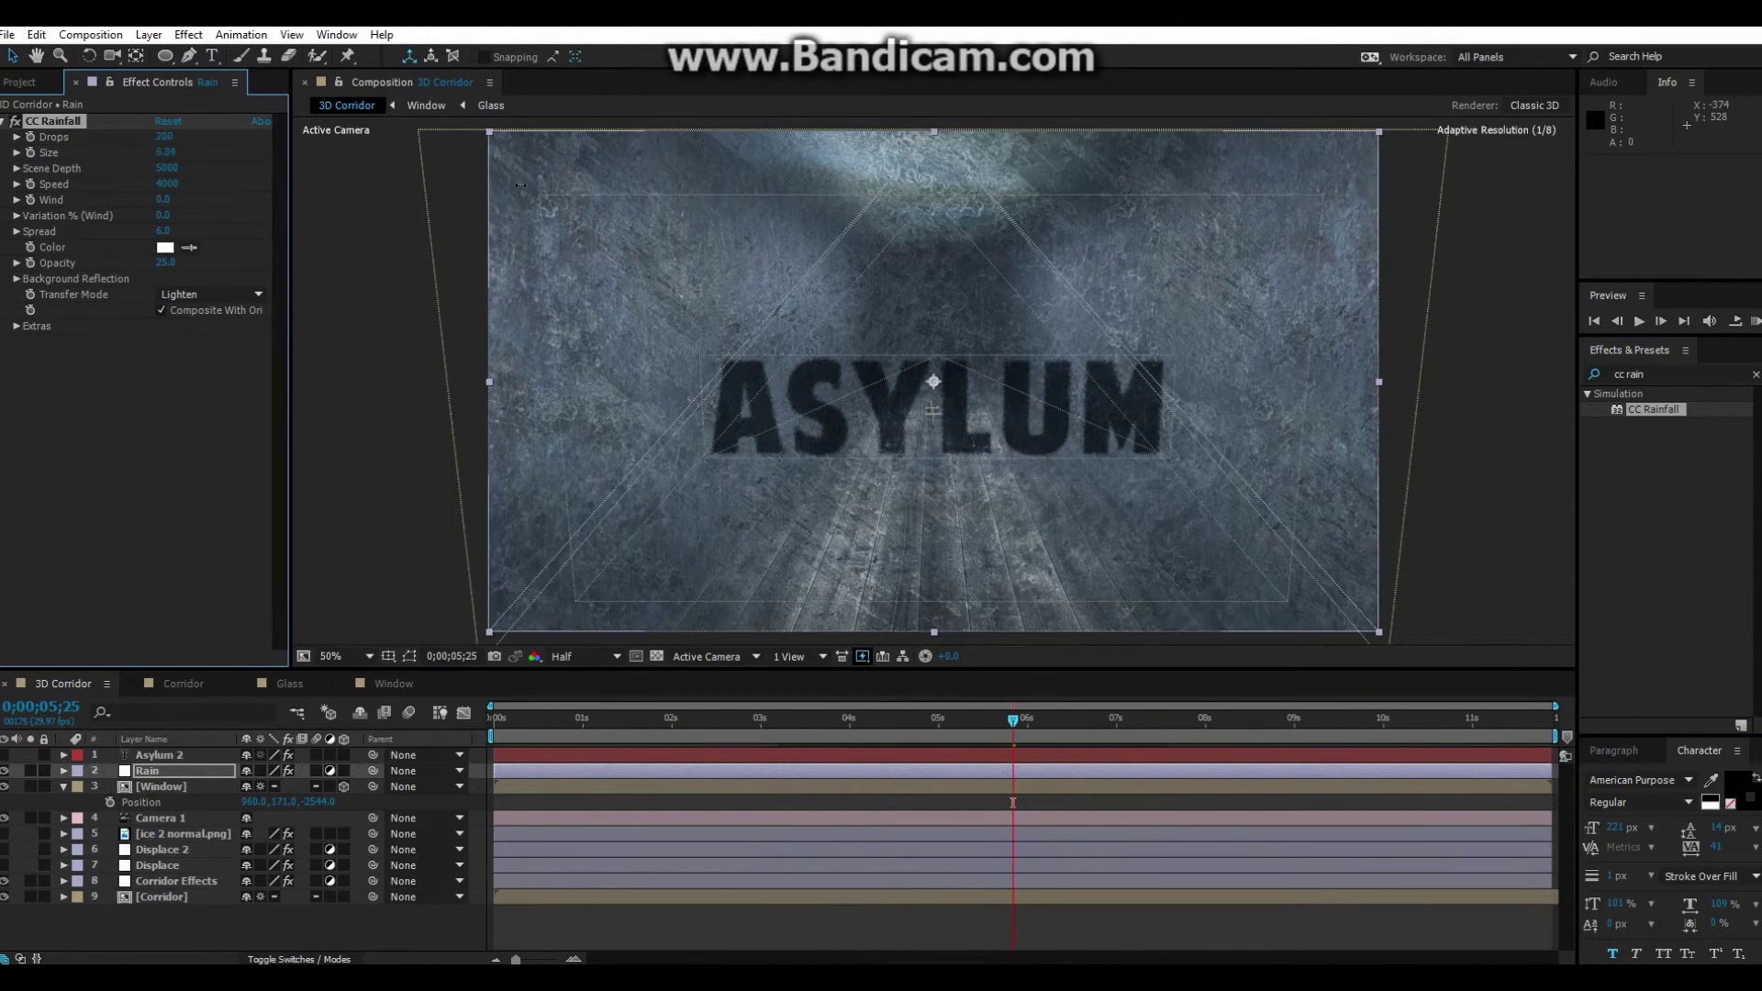
click(31, 771)
click(30, 896)
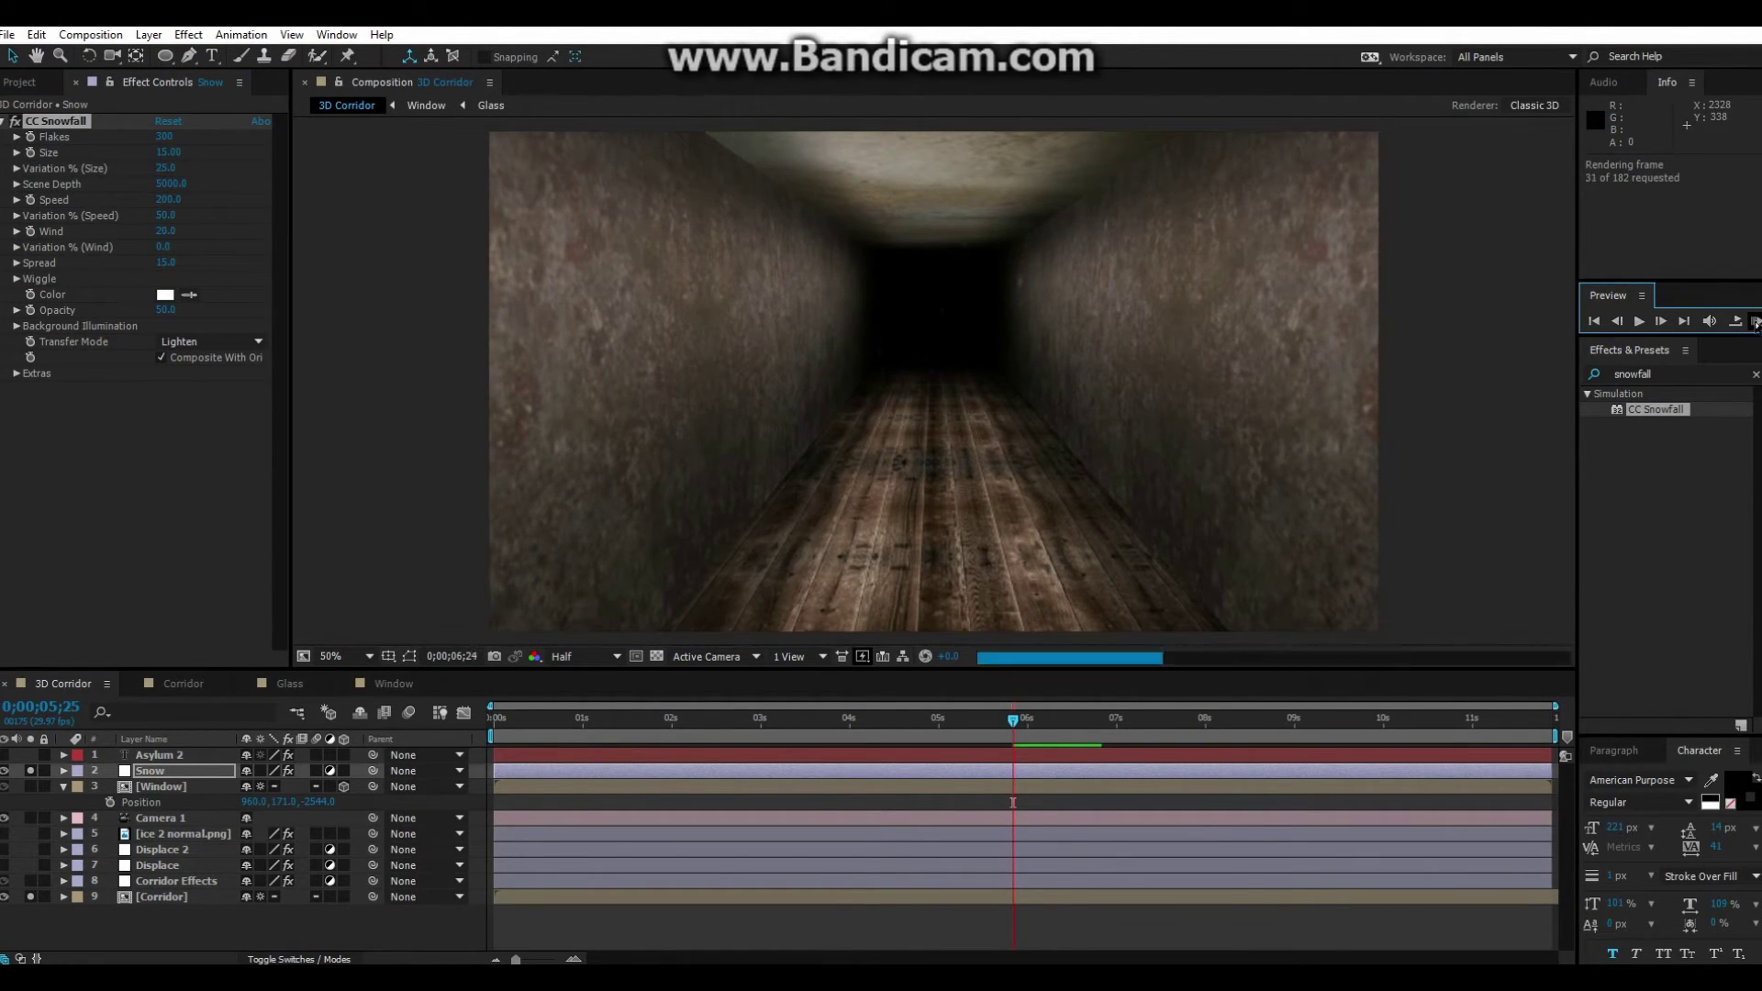
Keyframe the Snow layer's opacity up to 47% around three seconds
drag(873, 725, 793, 727)
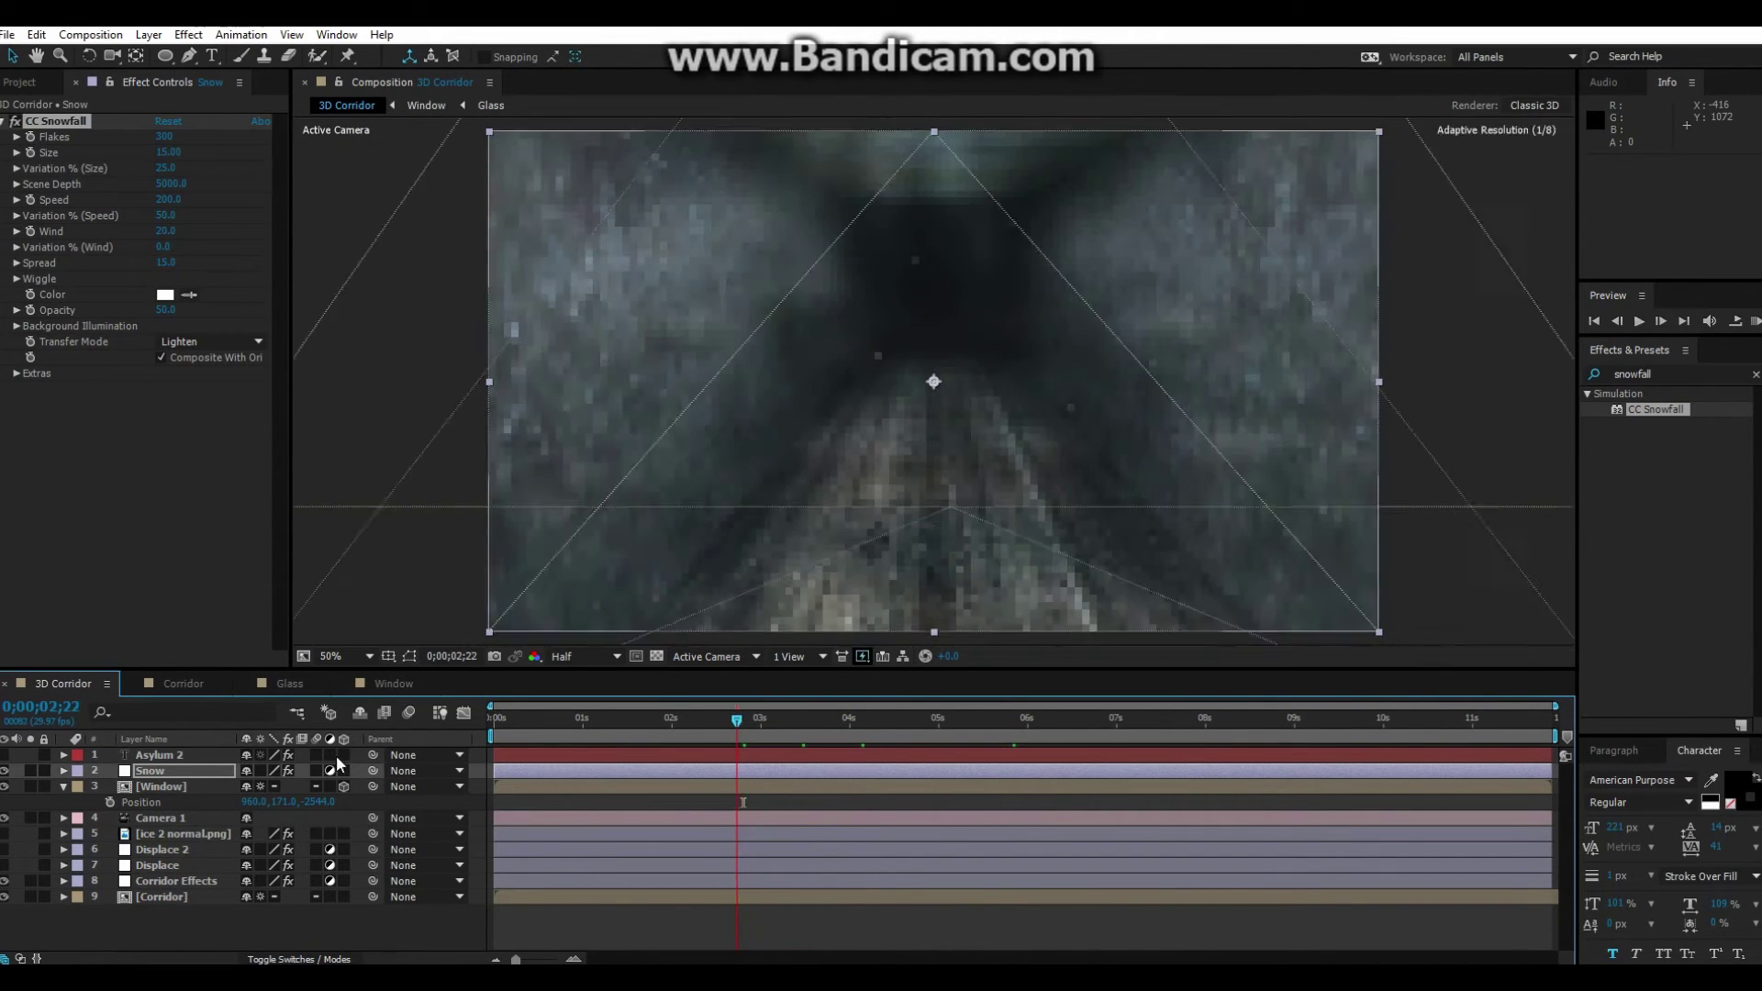
key(t)
drag(328, 787, 386, 789)
key(shift+Page_Up)
click(246, 309)
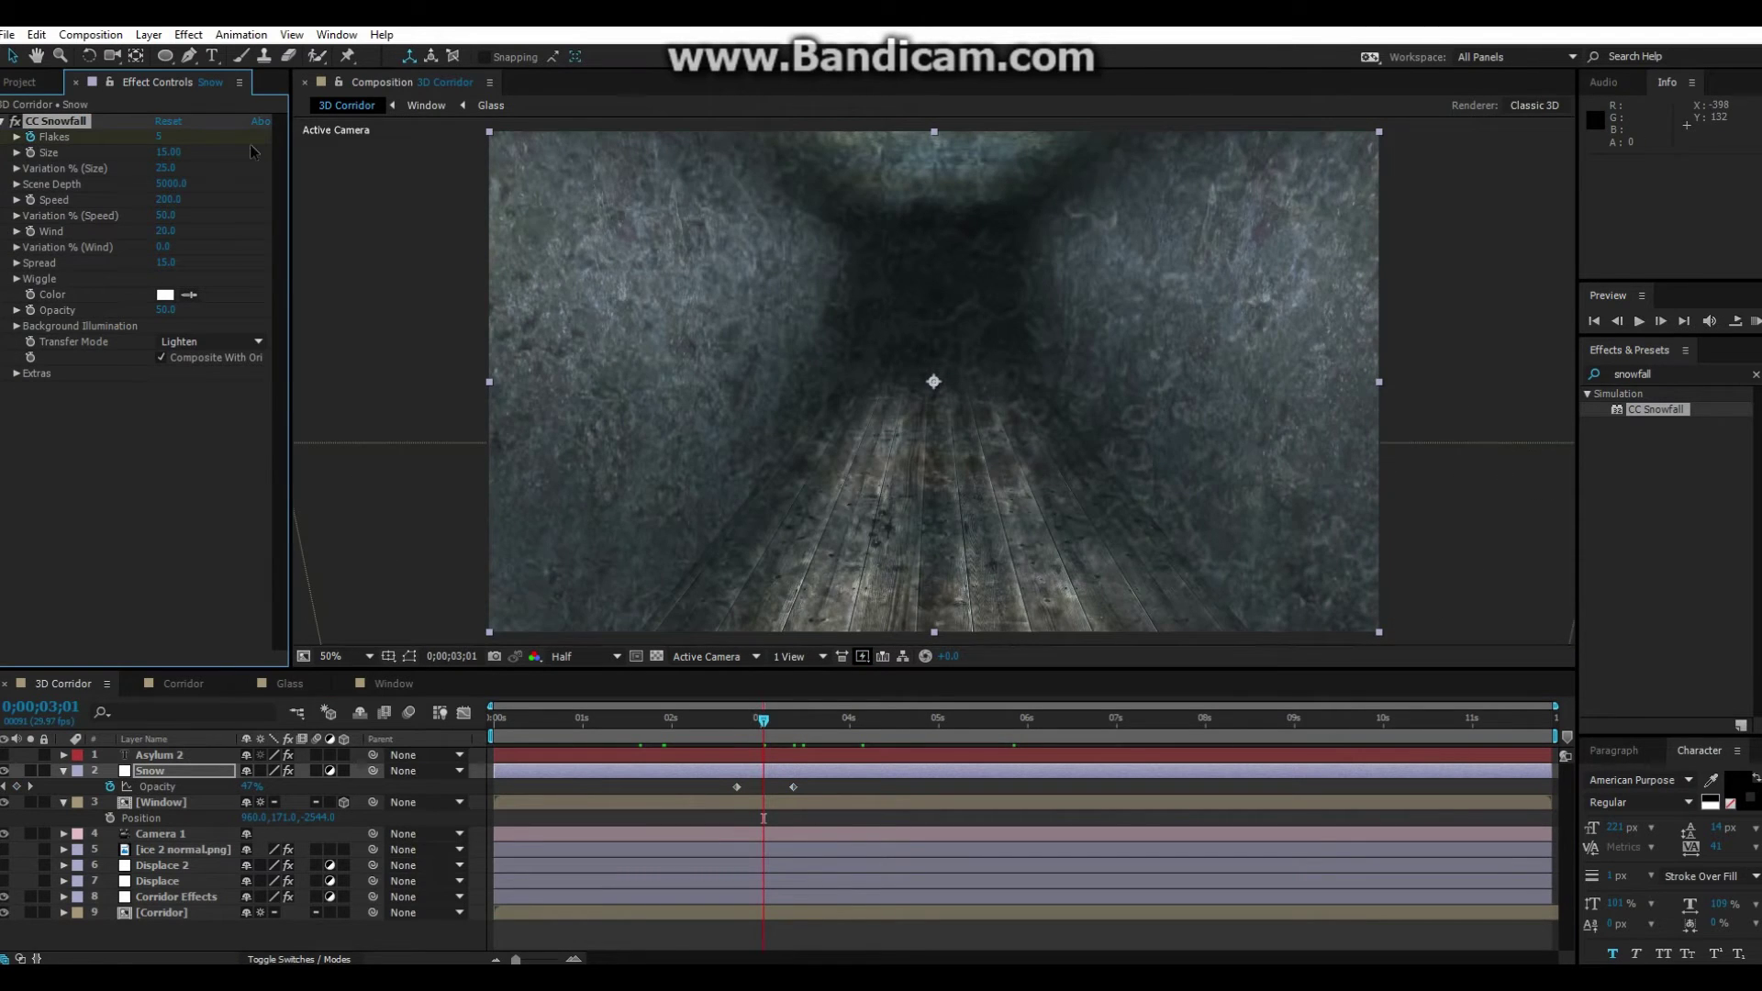
Keyframe the snowfall's Flakes amount to thicken by six seconds, then preview it
click(31, 136)
drag(764, 721, 1027, 725)
click(166, 136)
click(1754, 321)
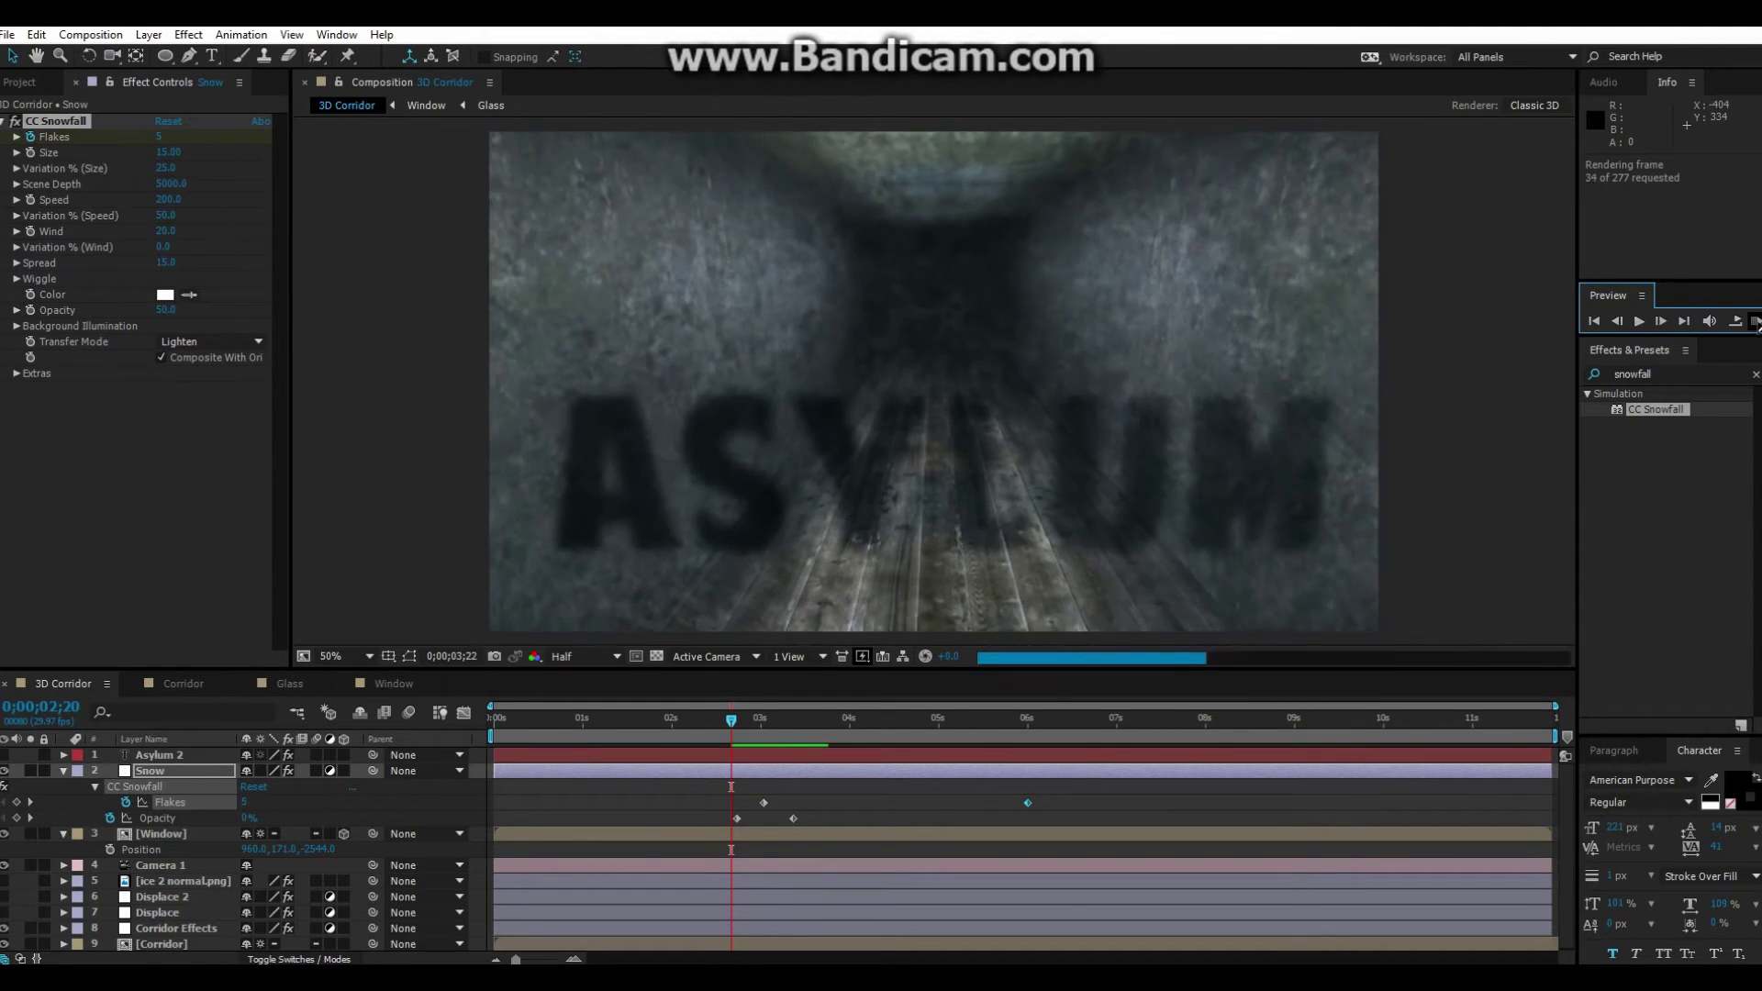
click(762, 725)
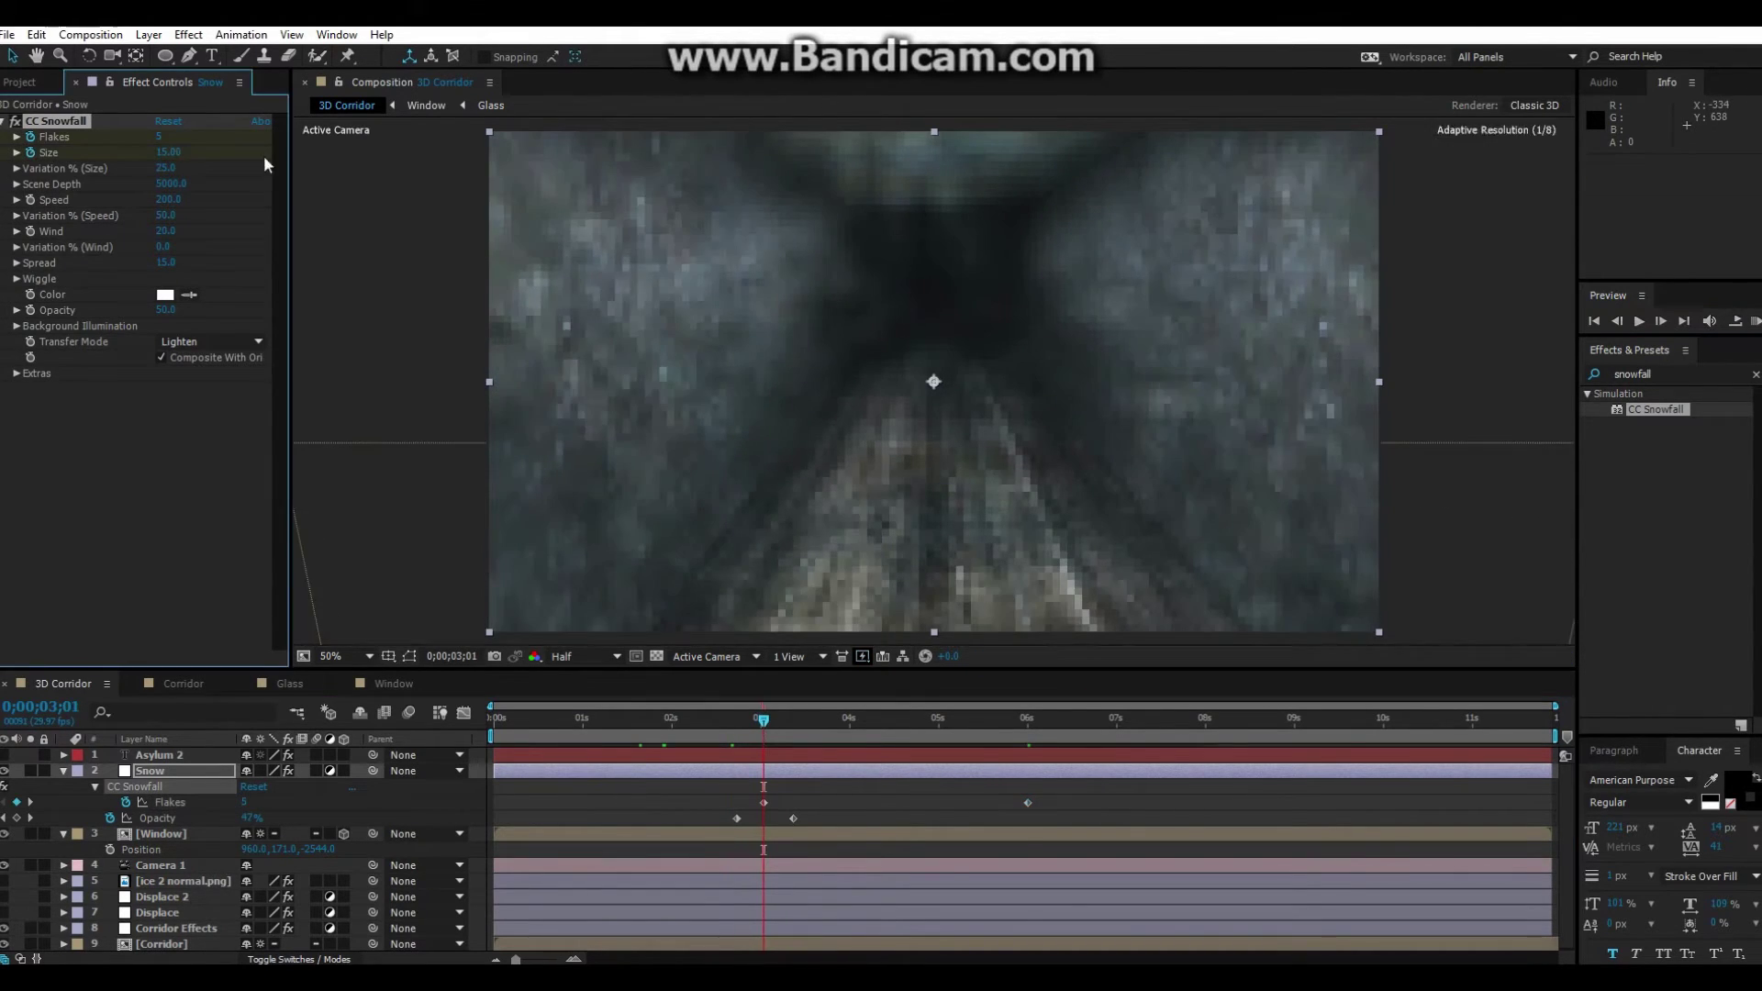
key(k)
click(794, 723)
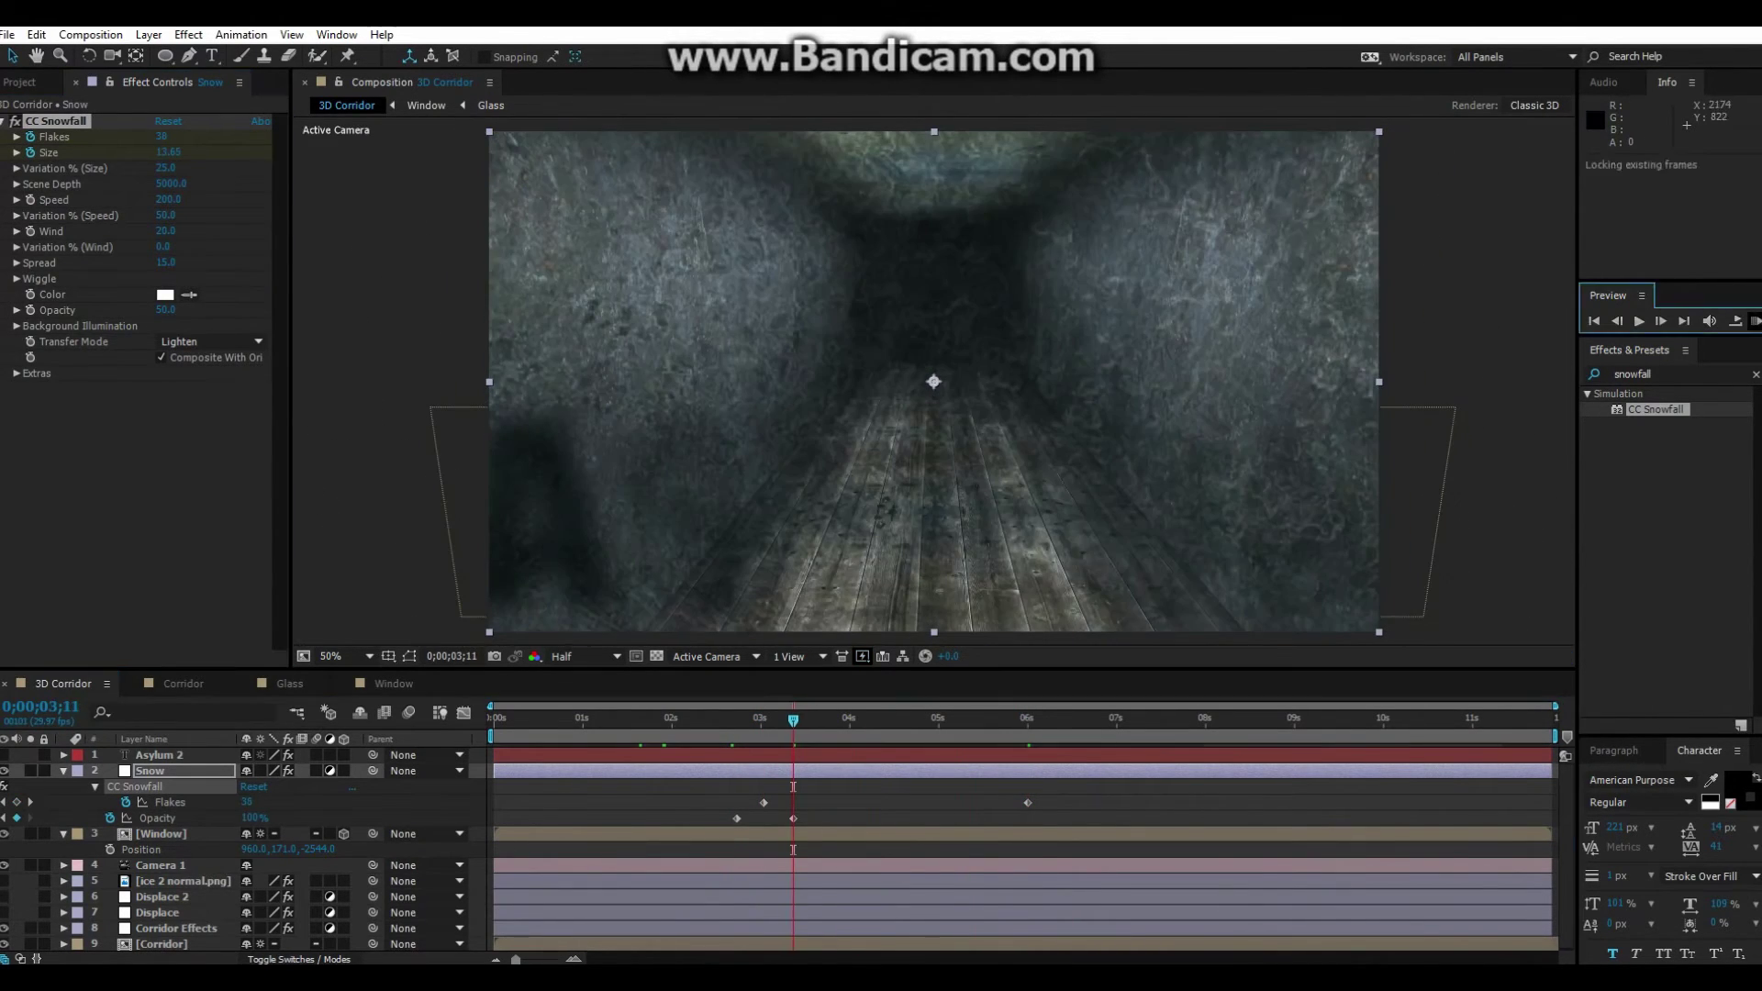
Make the Snow layer 3D, paste the Window layer's Position into it, and preview
click(344, 771)
key(p)
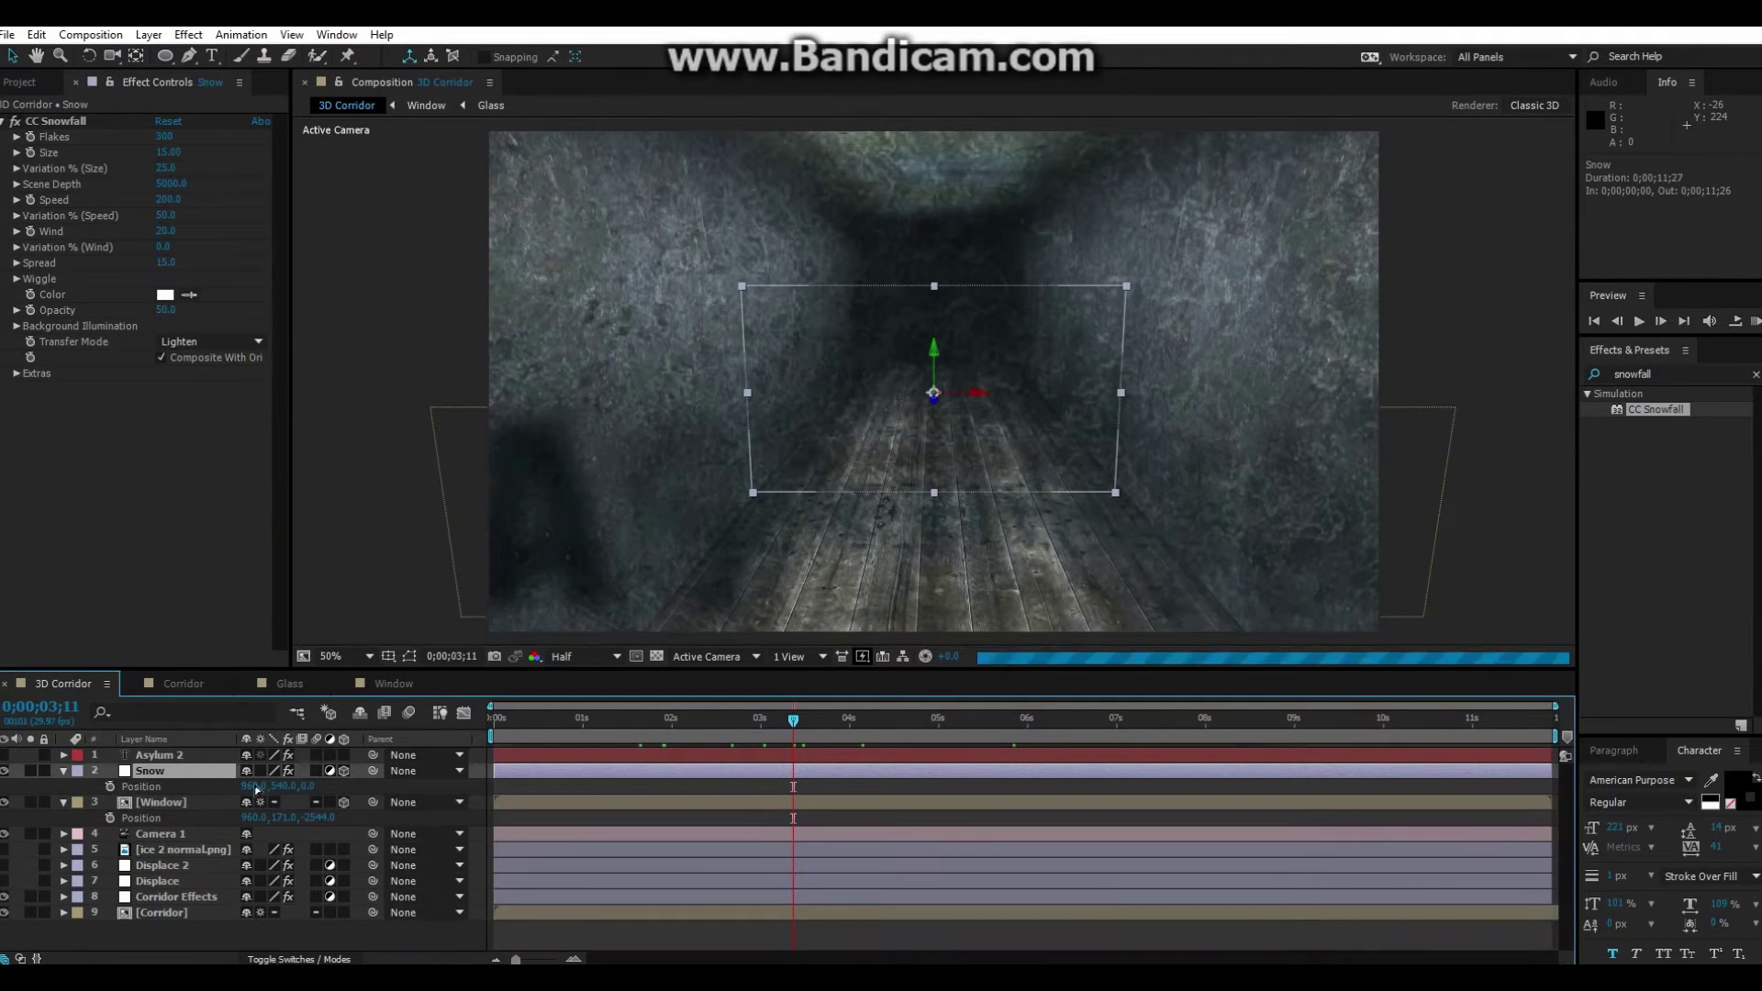
click(141, 817)
key(ctrl+c)
click(141, 786)
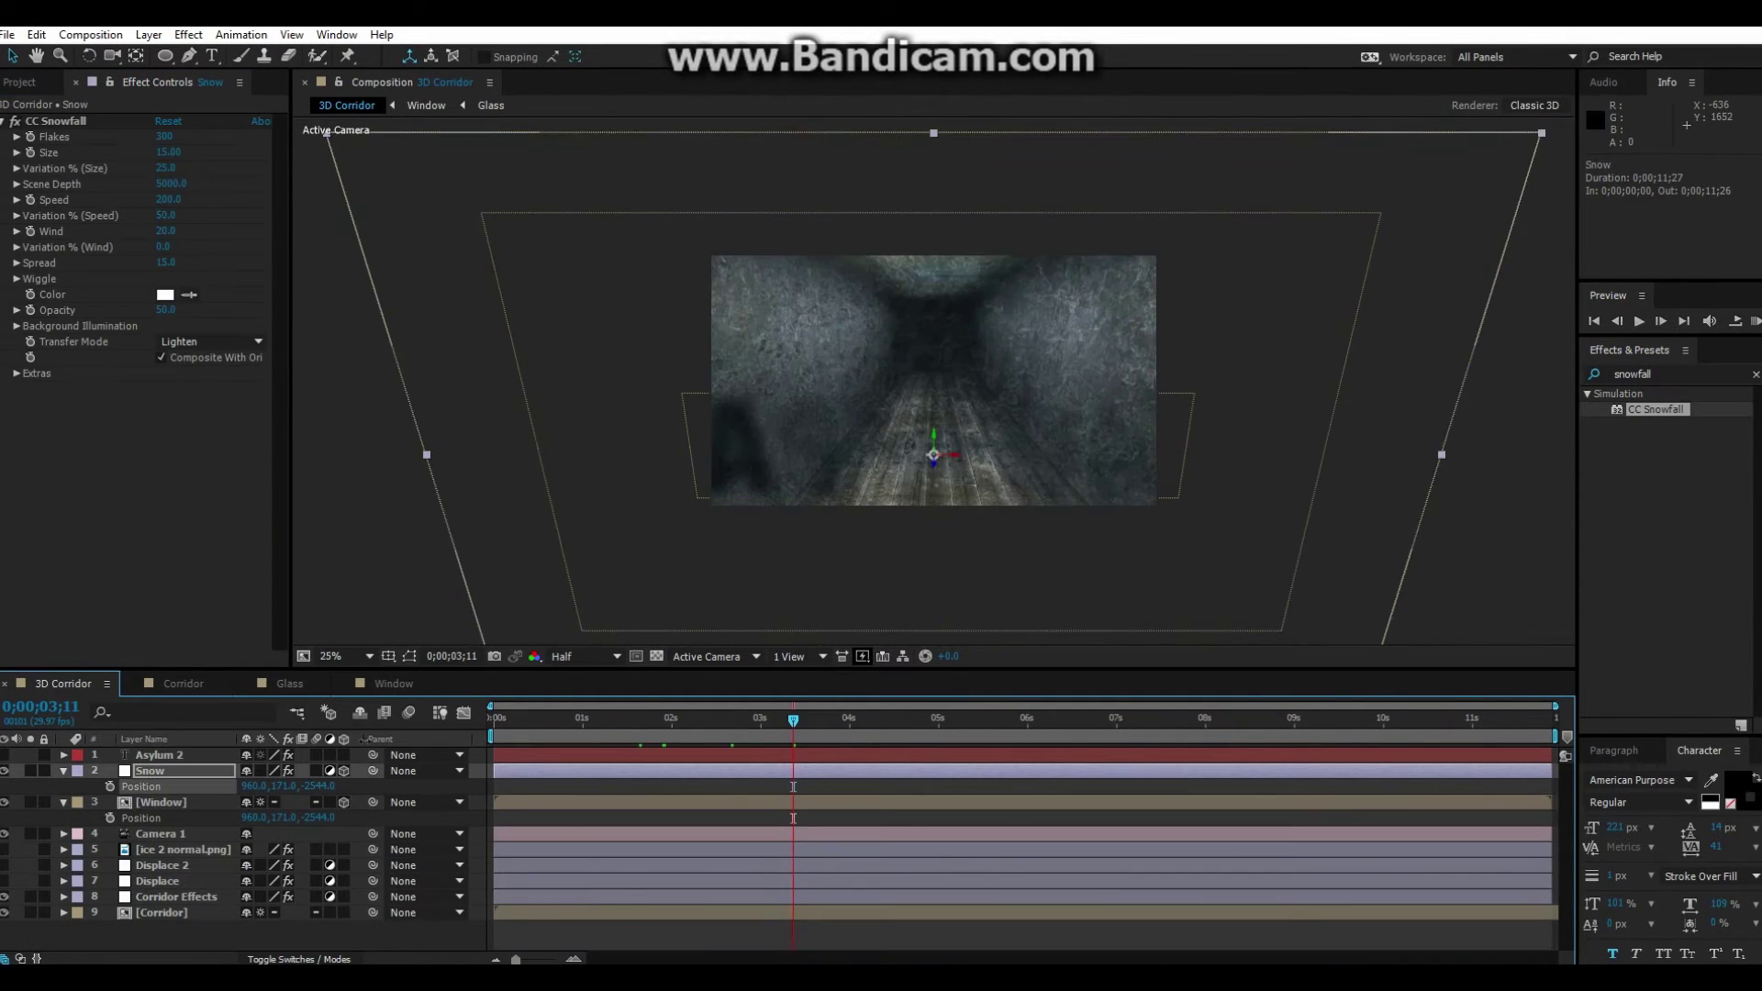
key(ctrl+v)
click(1639, 321)
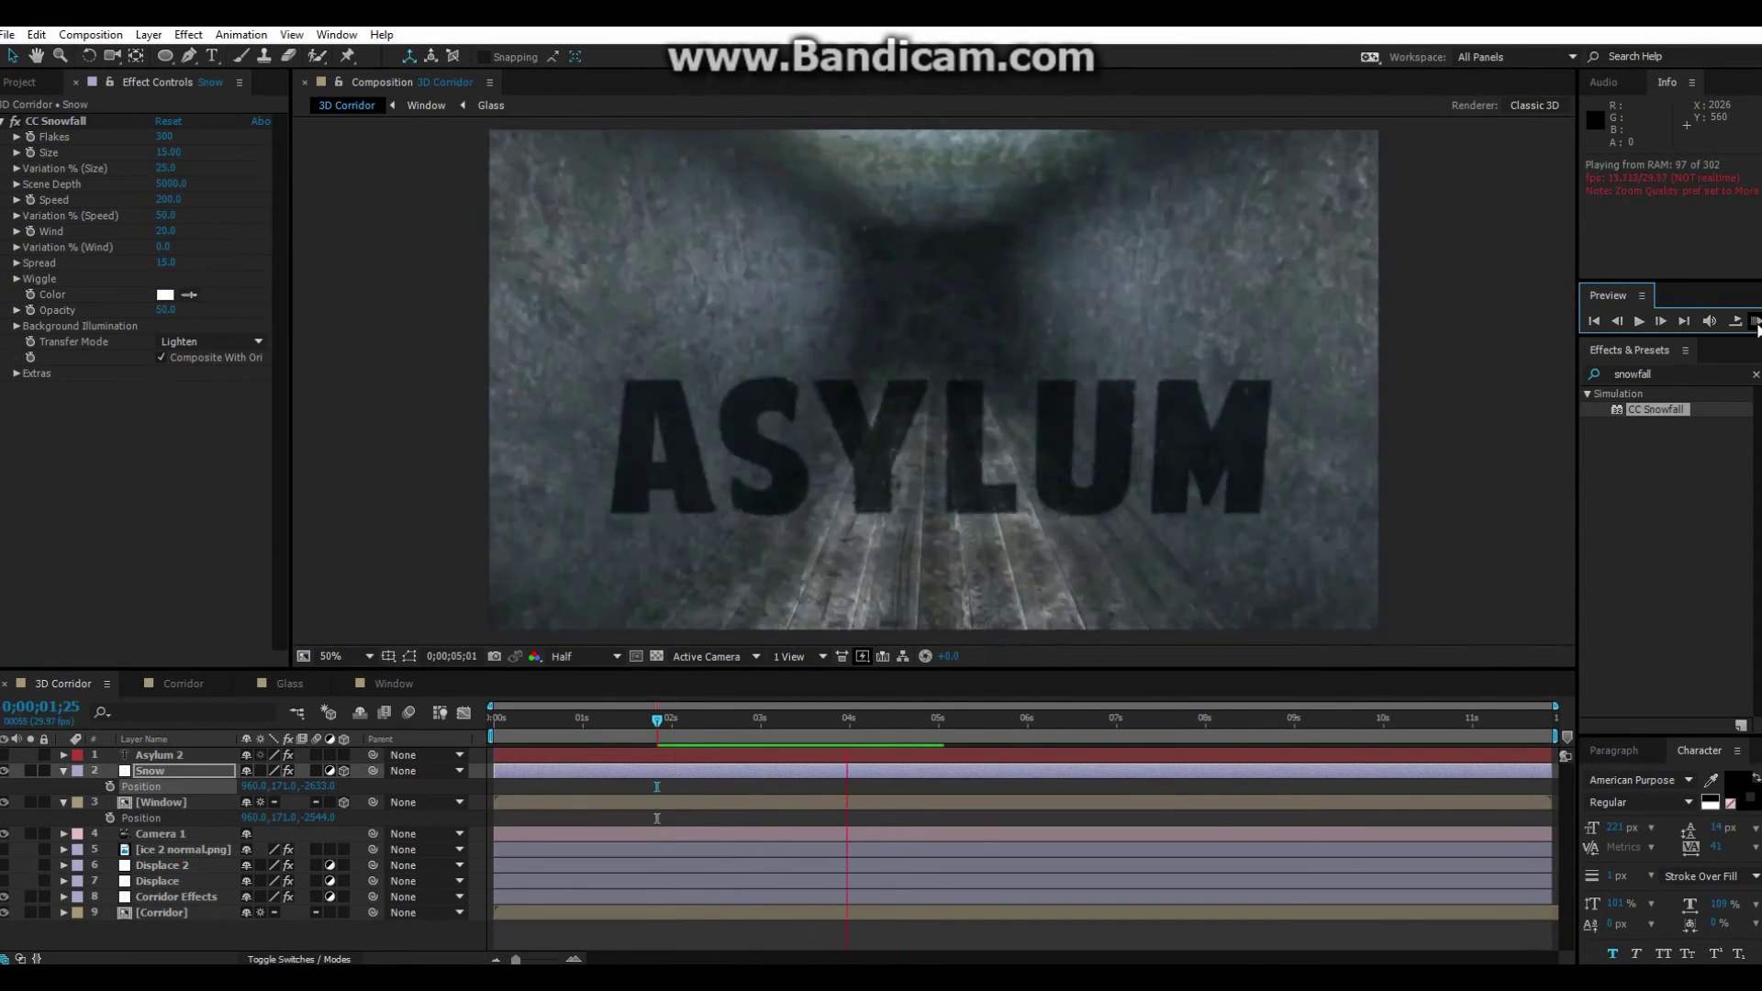
click(1679, 374)
drag(667, 728, 838, 721)
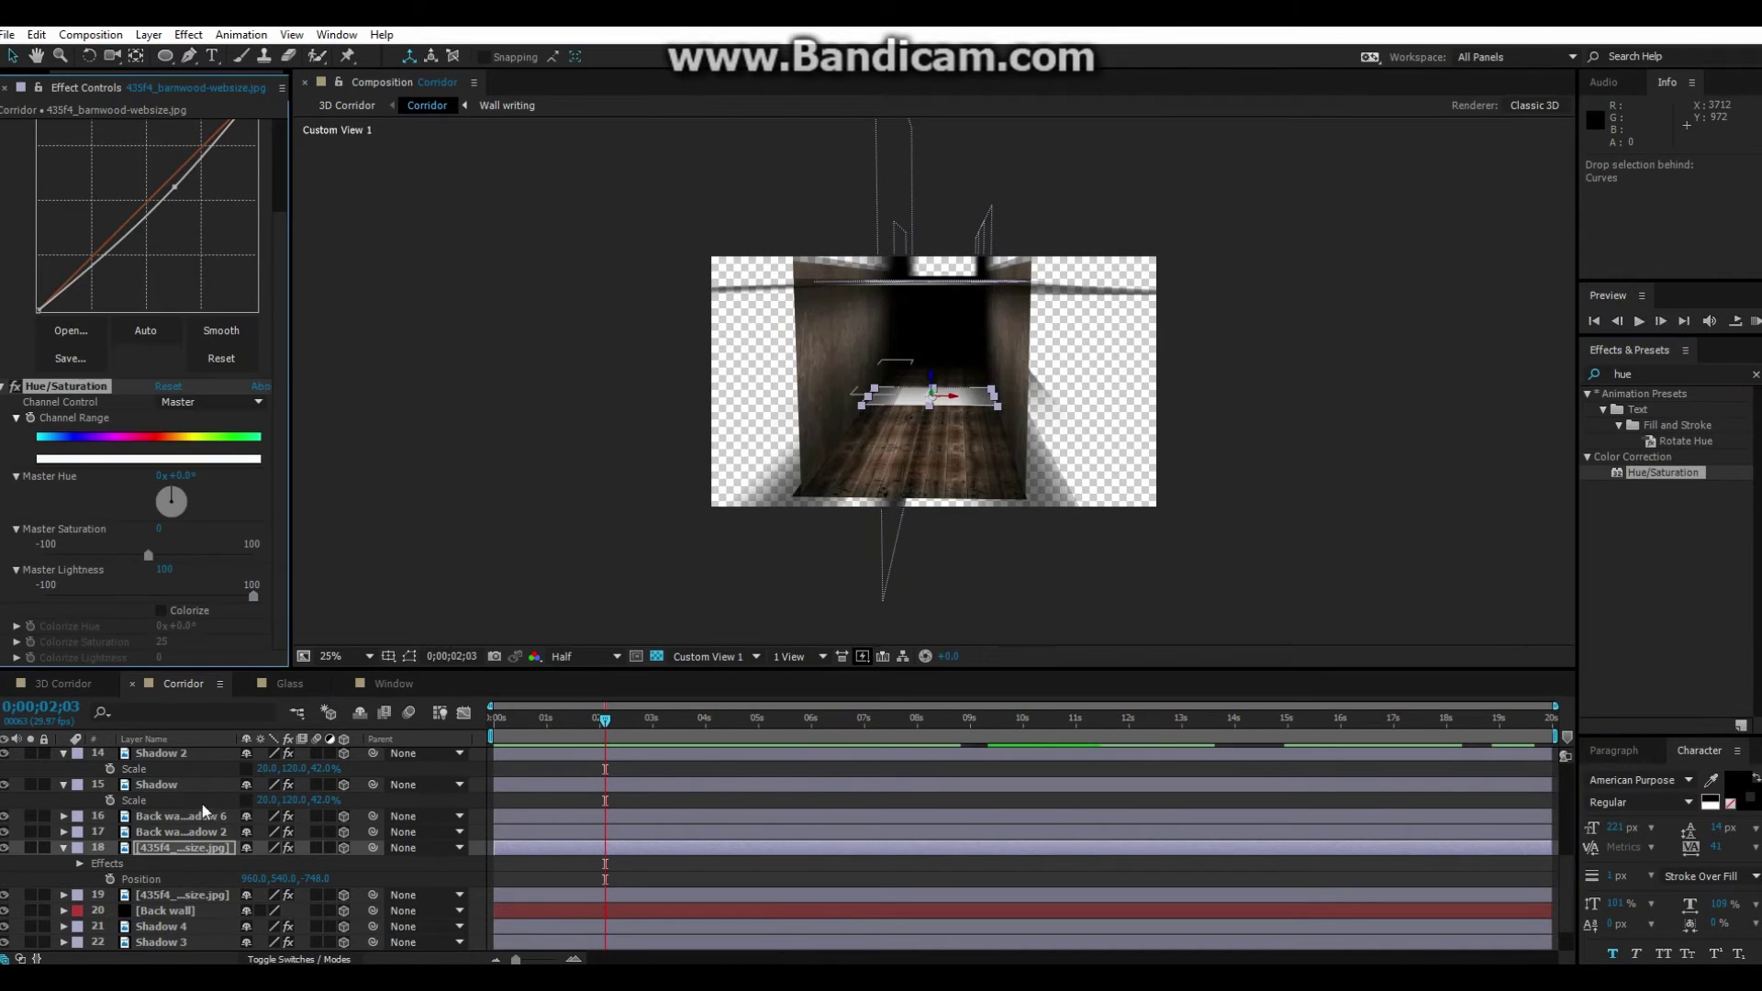
Apply Fast Blur to the floor texture layer in the Corridor comp
scroll(209, 770, up, 5)
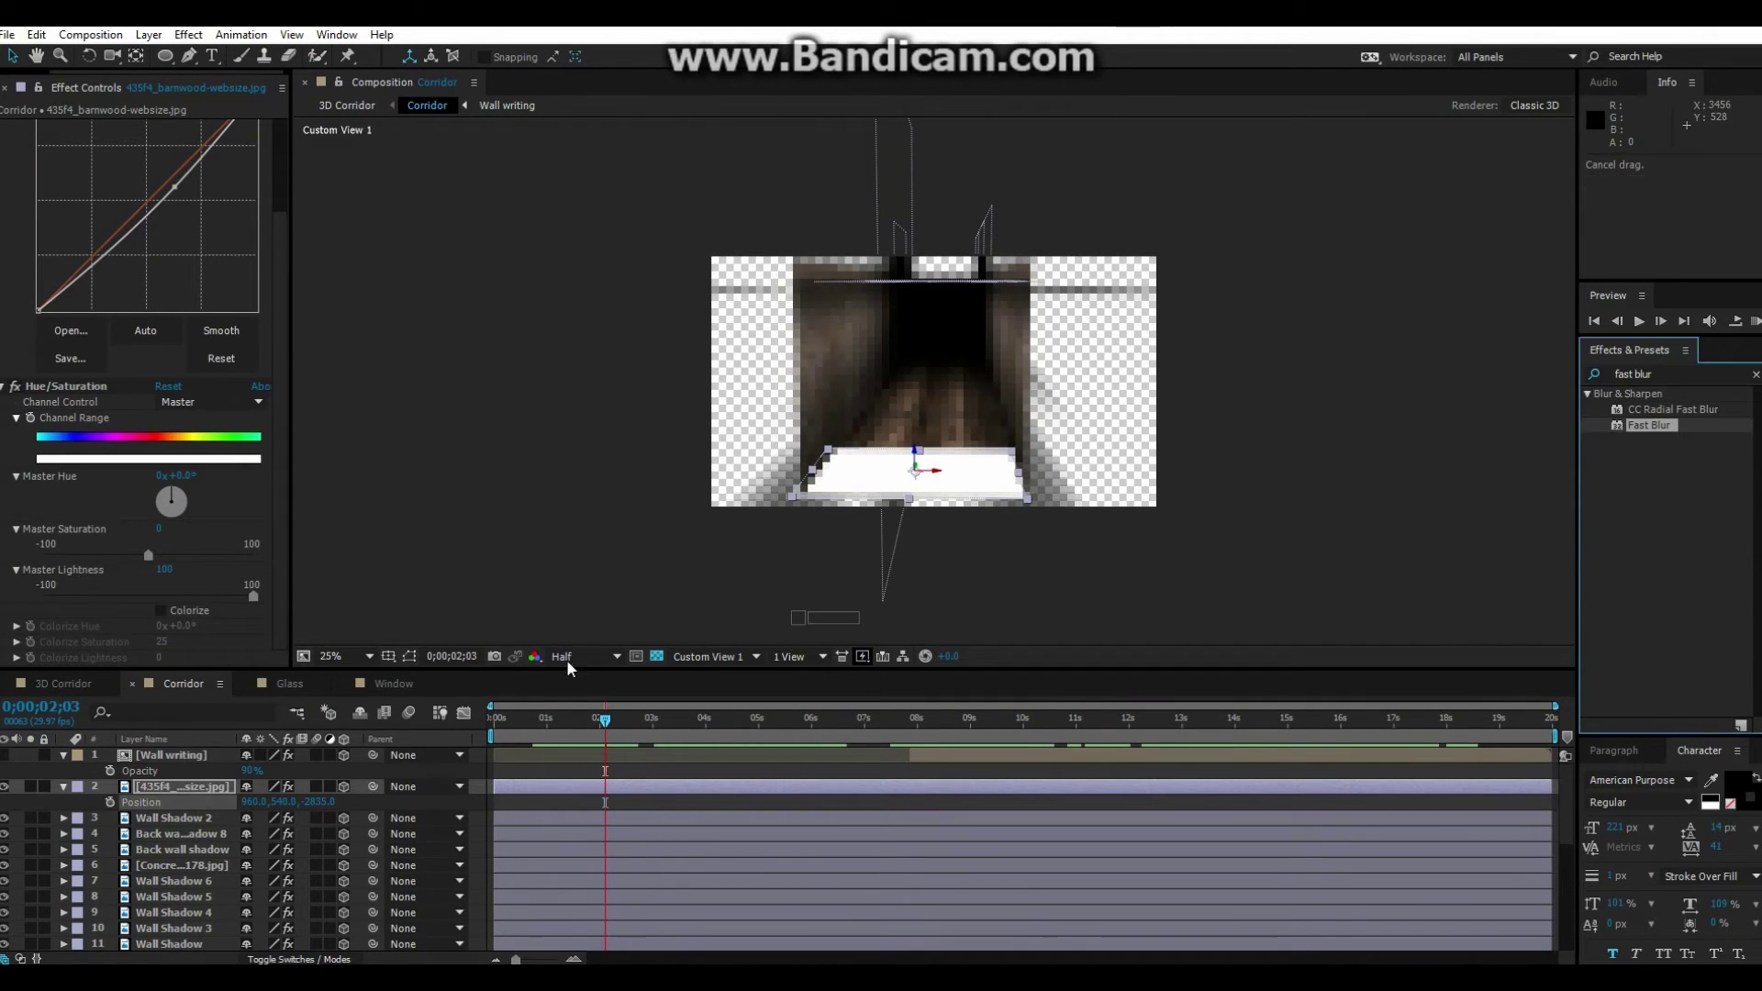
drag(1648, 425, 302, 631)
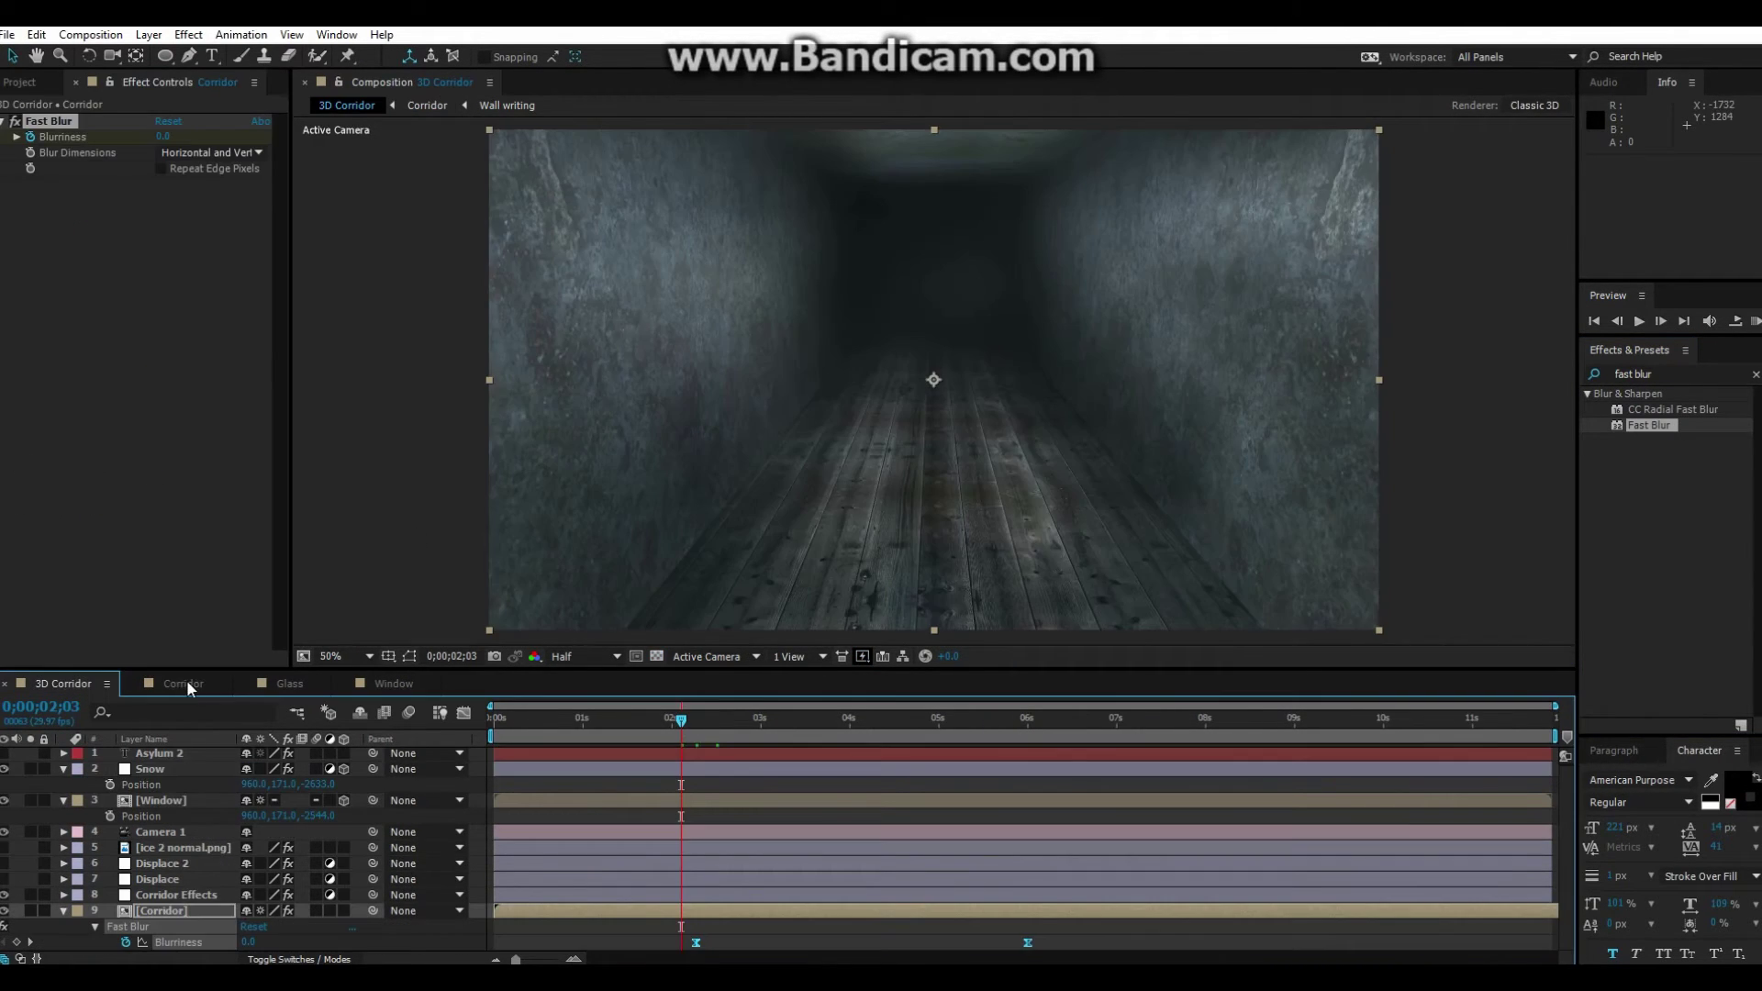
click(184, 683)
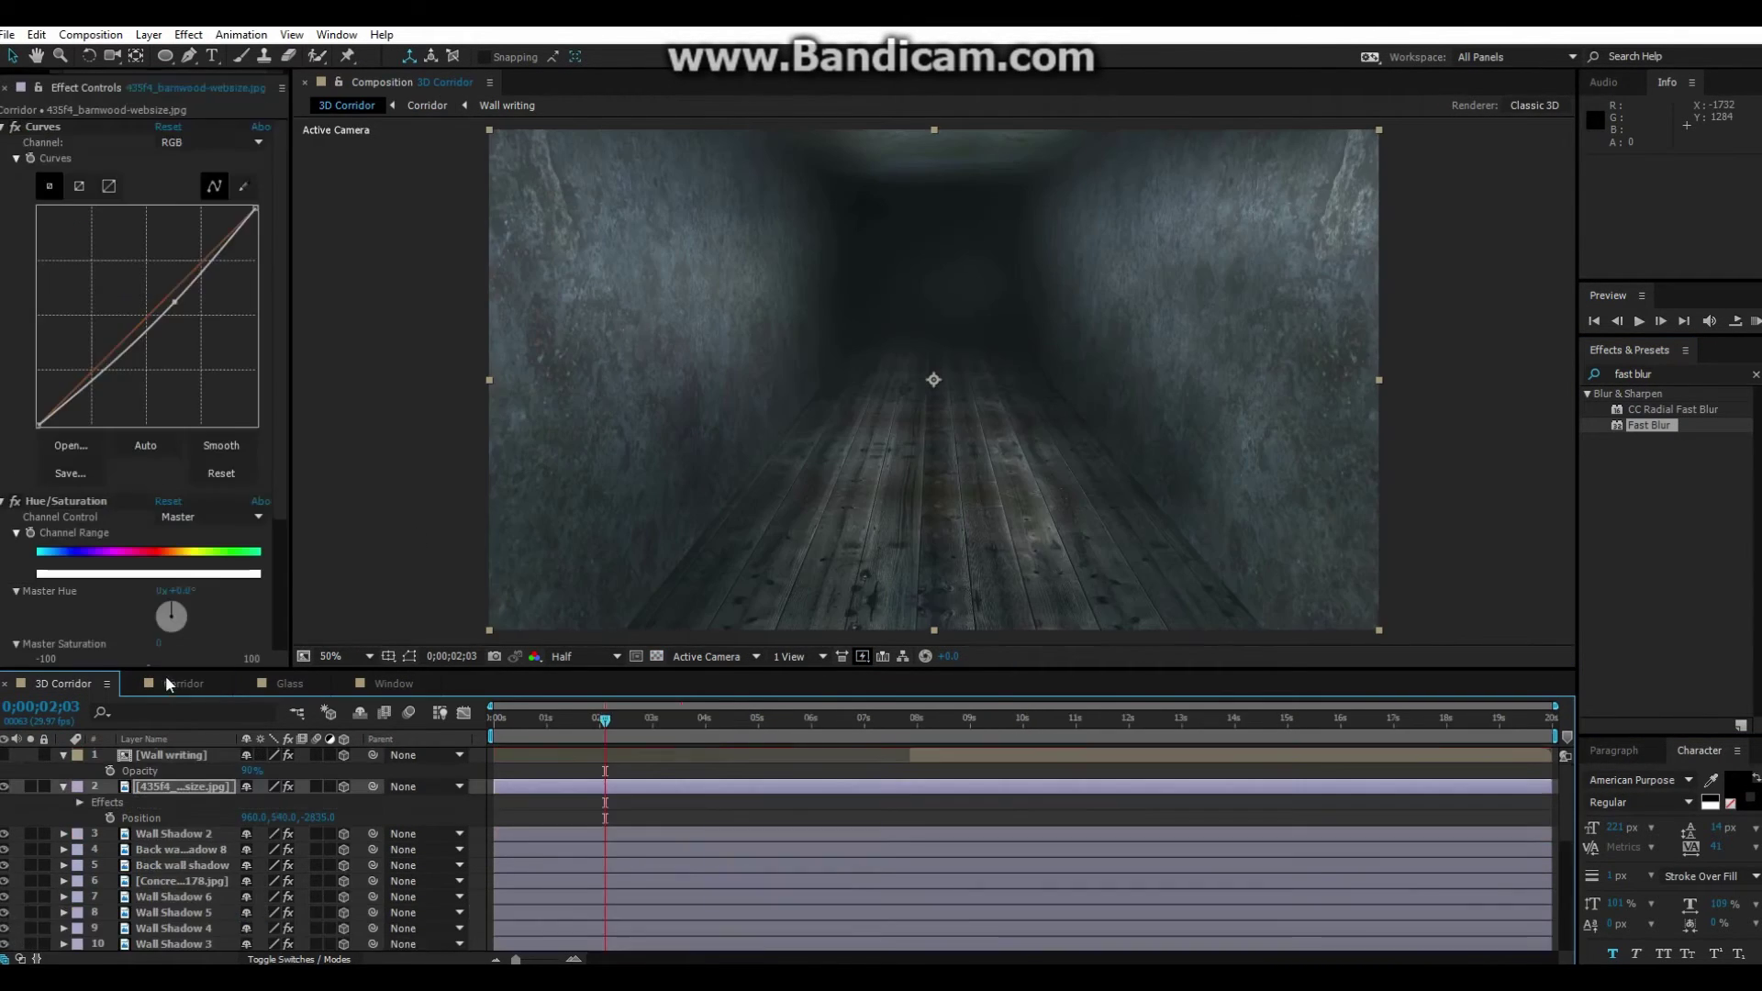
key(s)
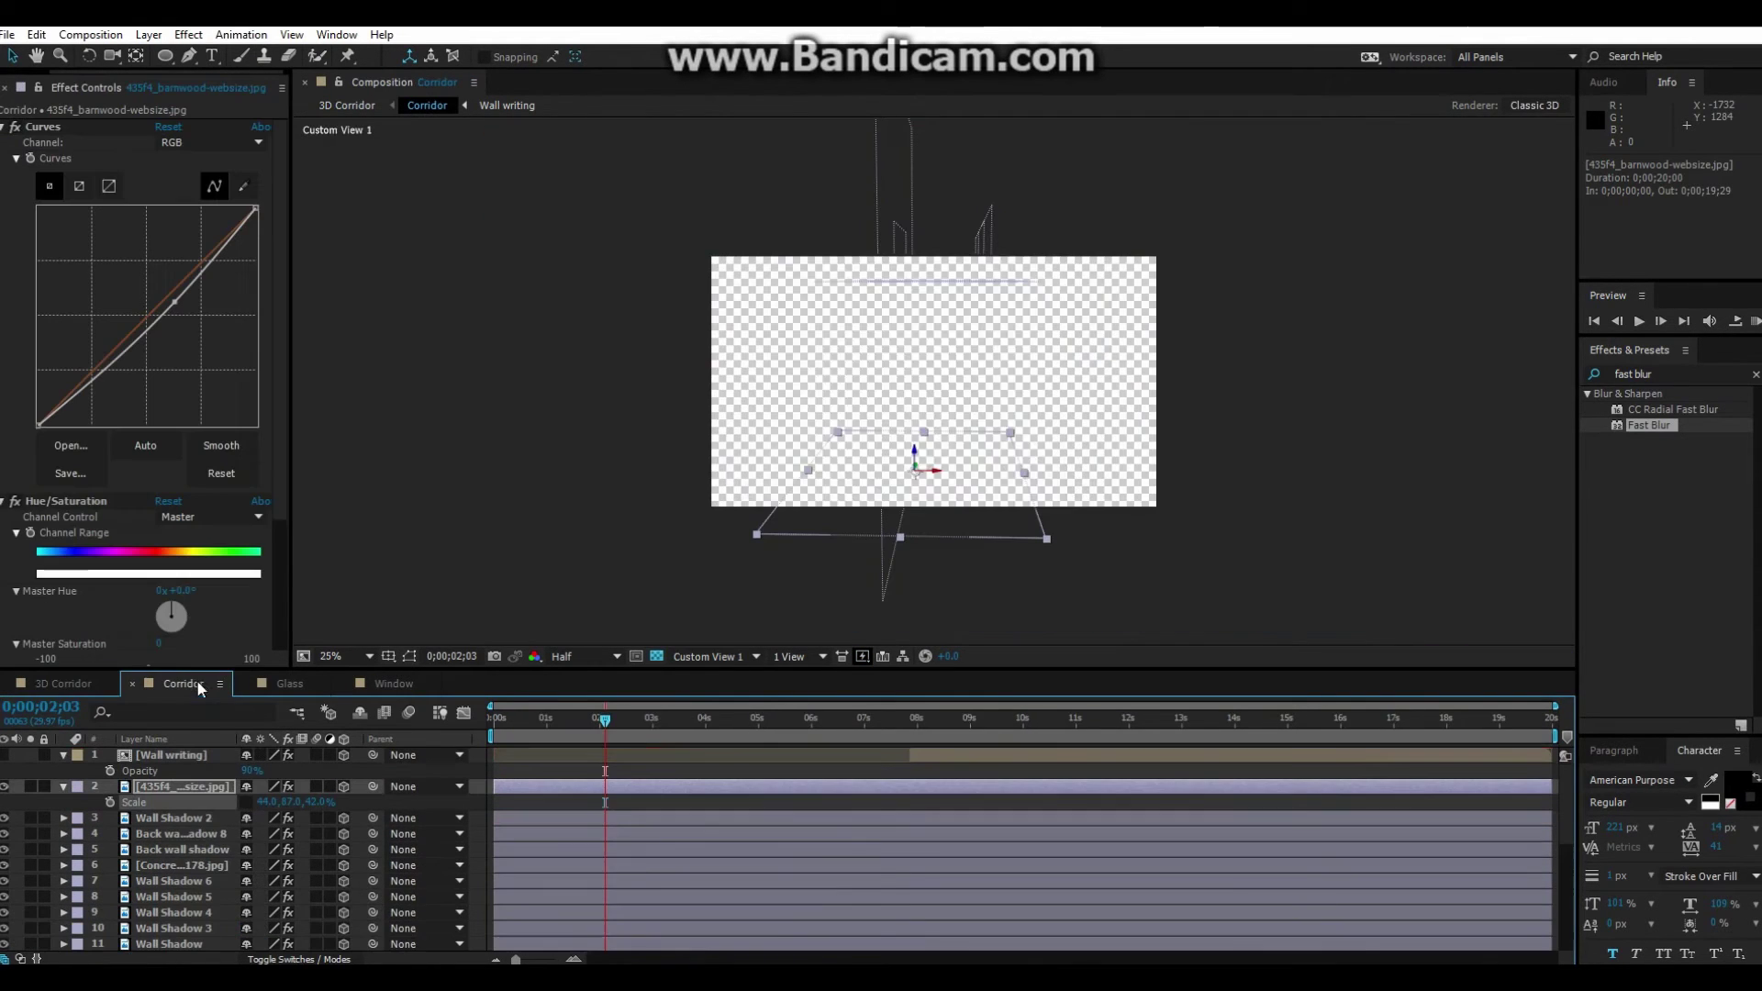
Blend the floor texture in Overlay, duplicate it, and tilt the Normal-mode copy's Orientation
click(299, 959)
click(266, 787)
click(311, 505)
key(ctrl+d)
click(267, 786)
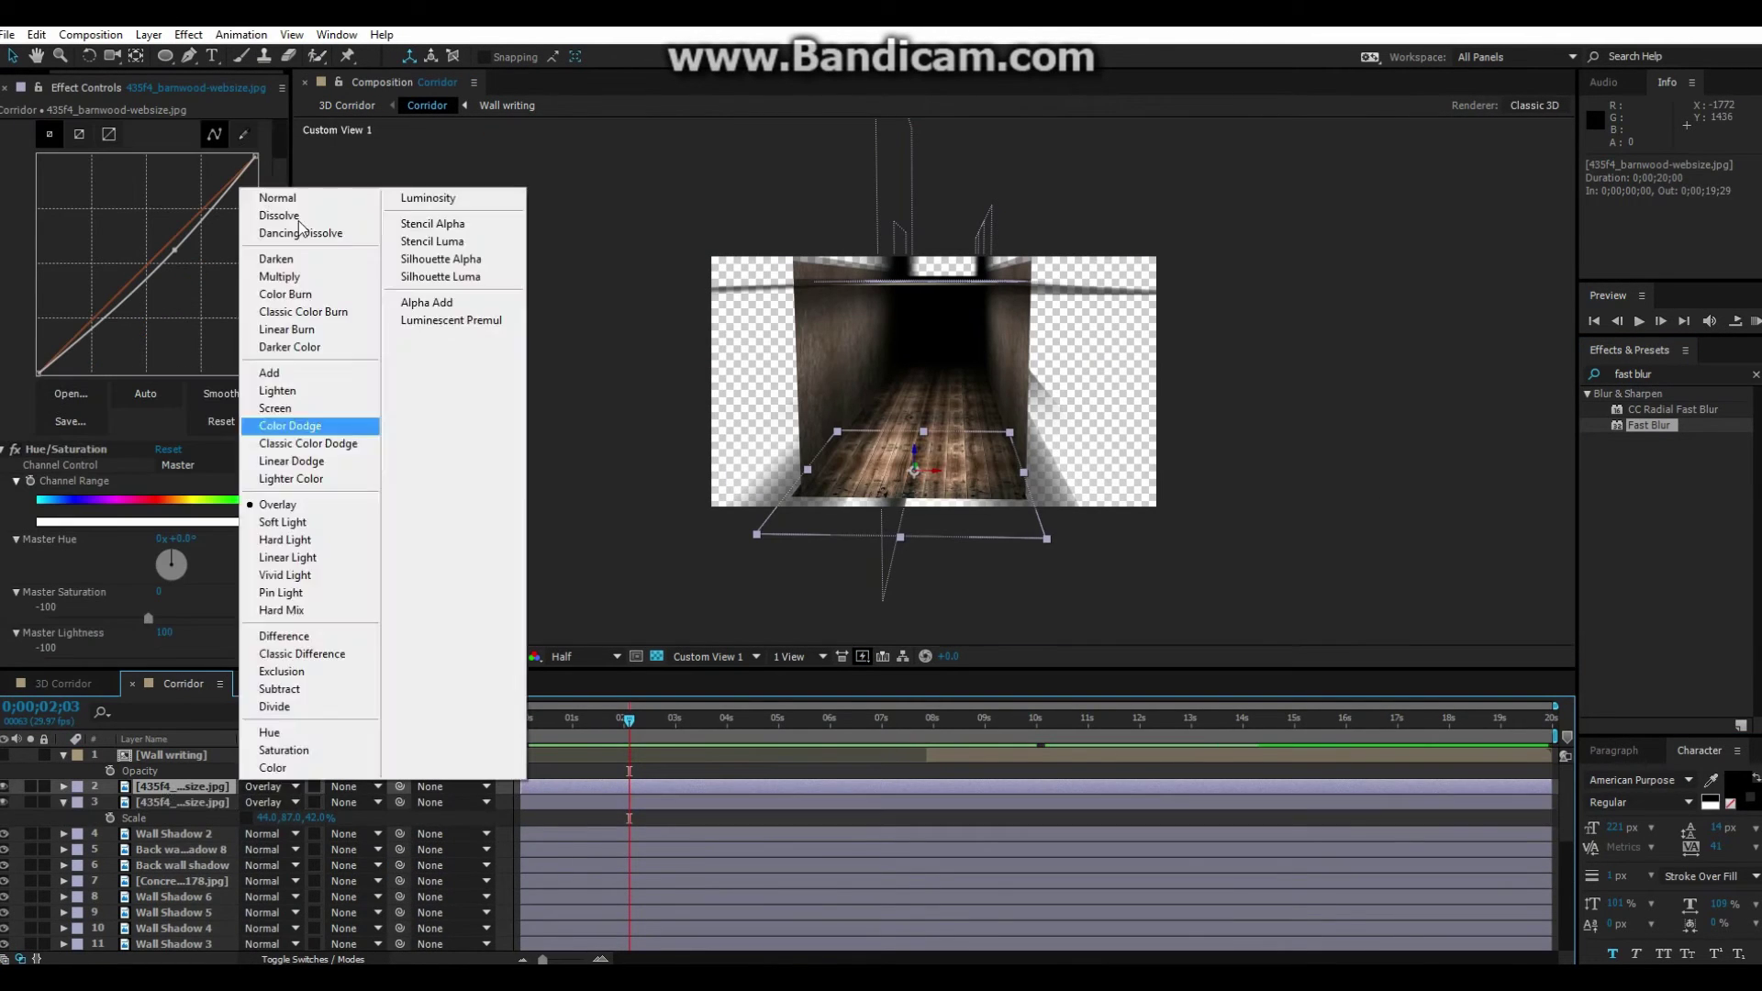
click(262, 190)
key(r)
drag(292, 801, 330, 801)
Duplicate the texture again and position the copy as the left side wall
key(ctrl+d)
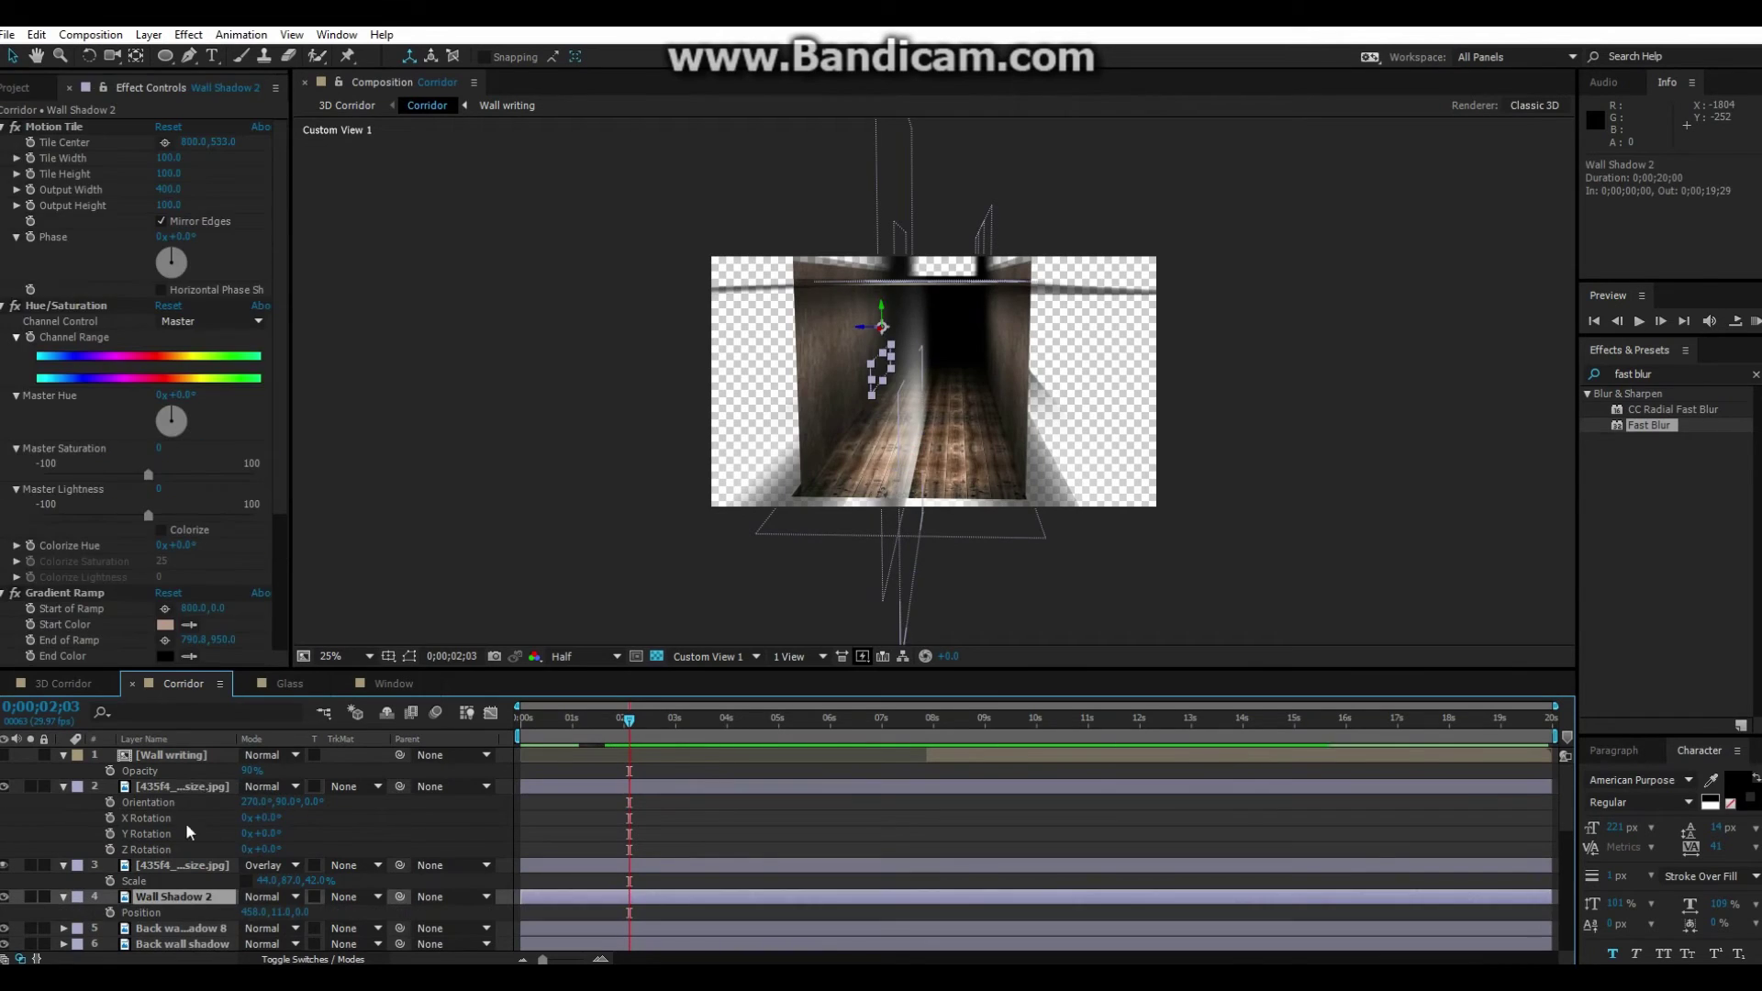
key(p)
click(176, 789)
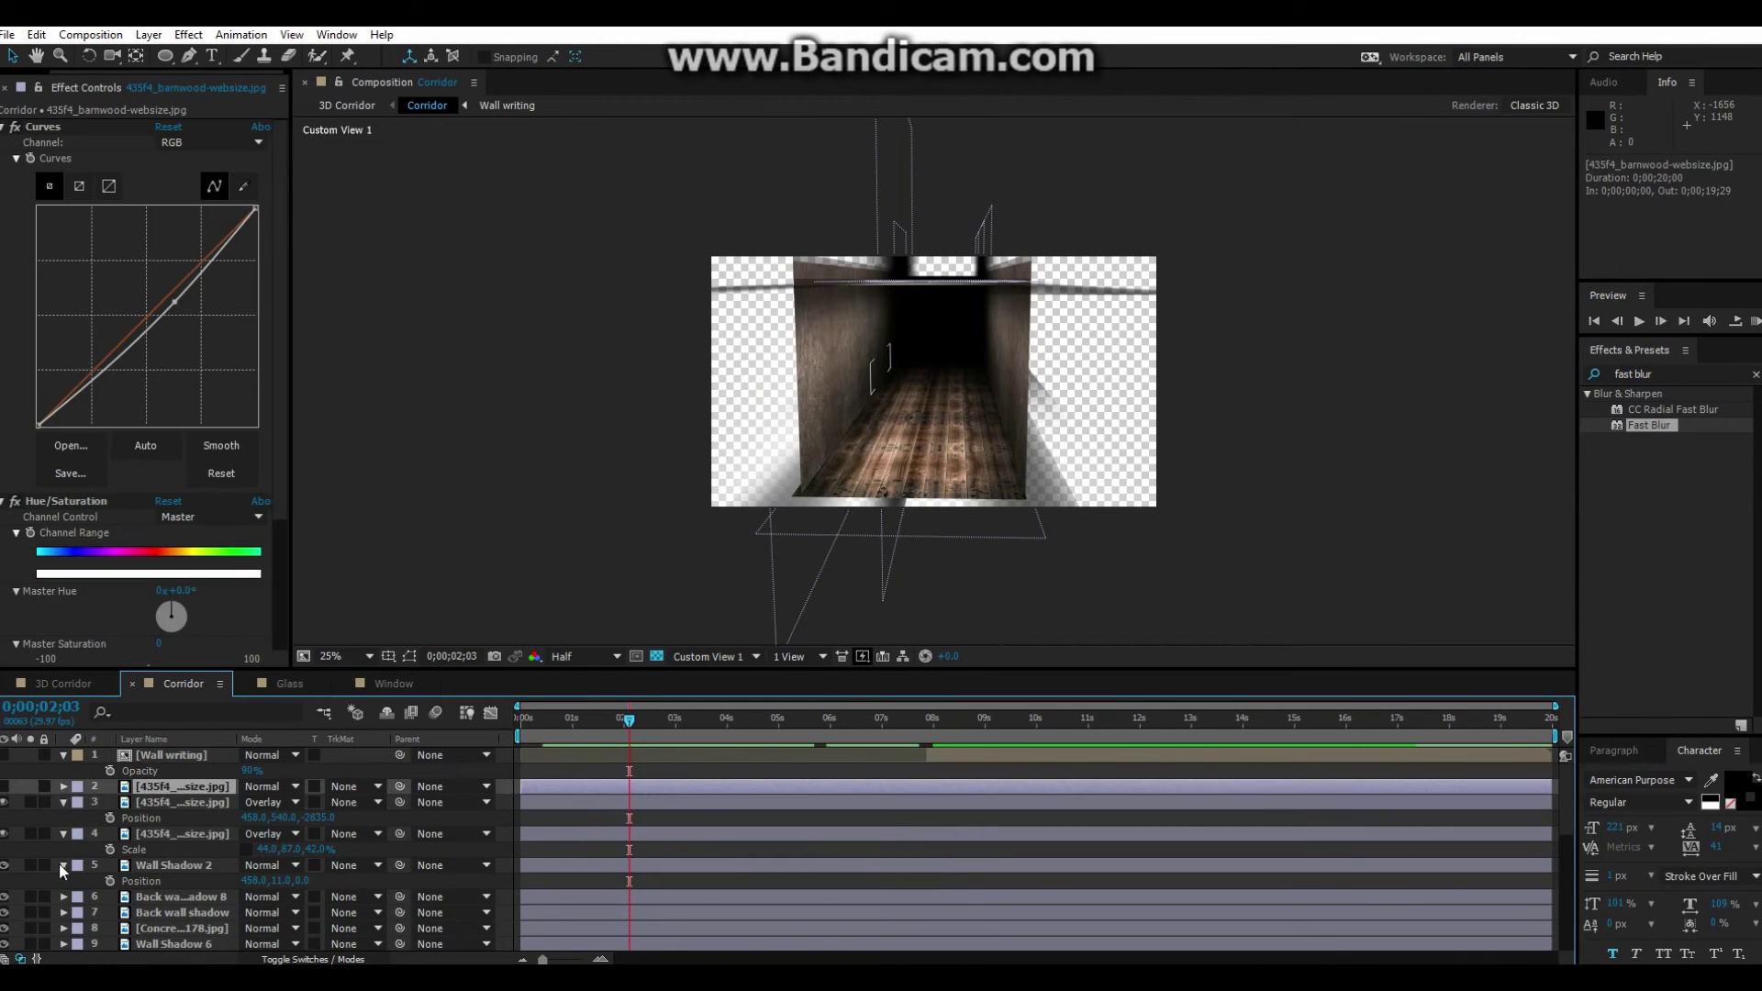
scroll(59, 862, down, 2)
click(184, 925)
key(End)
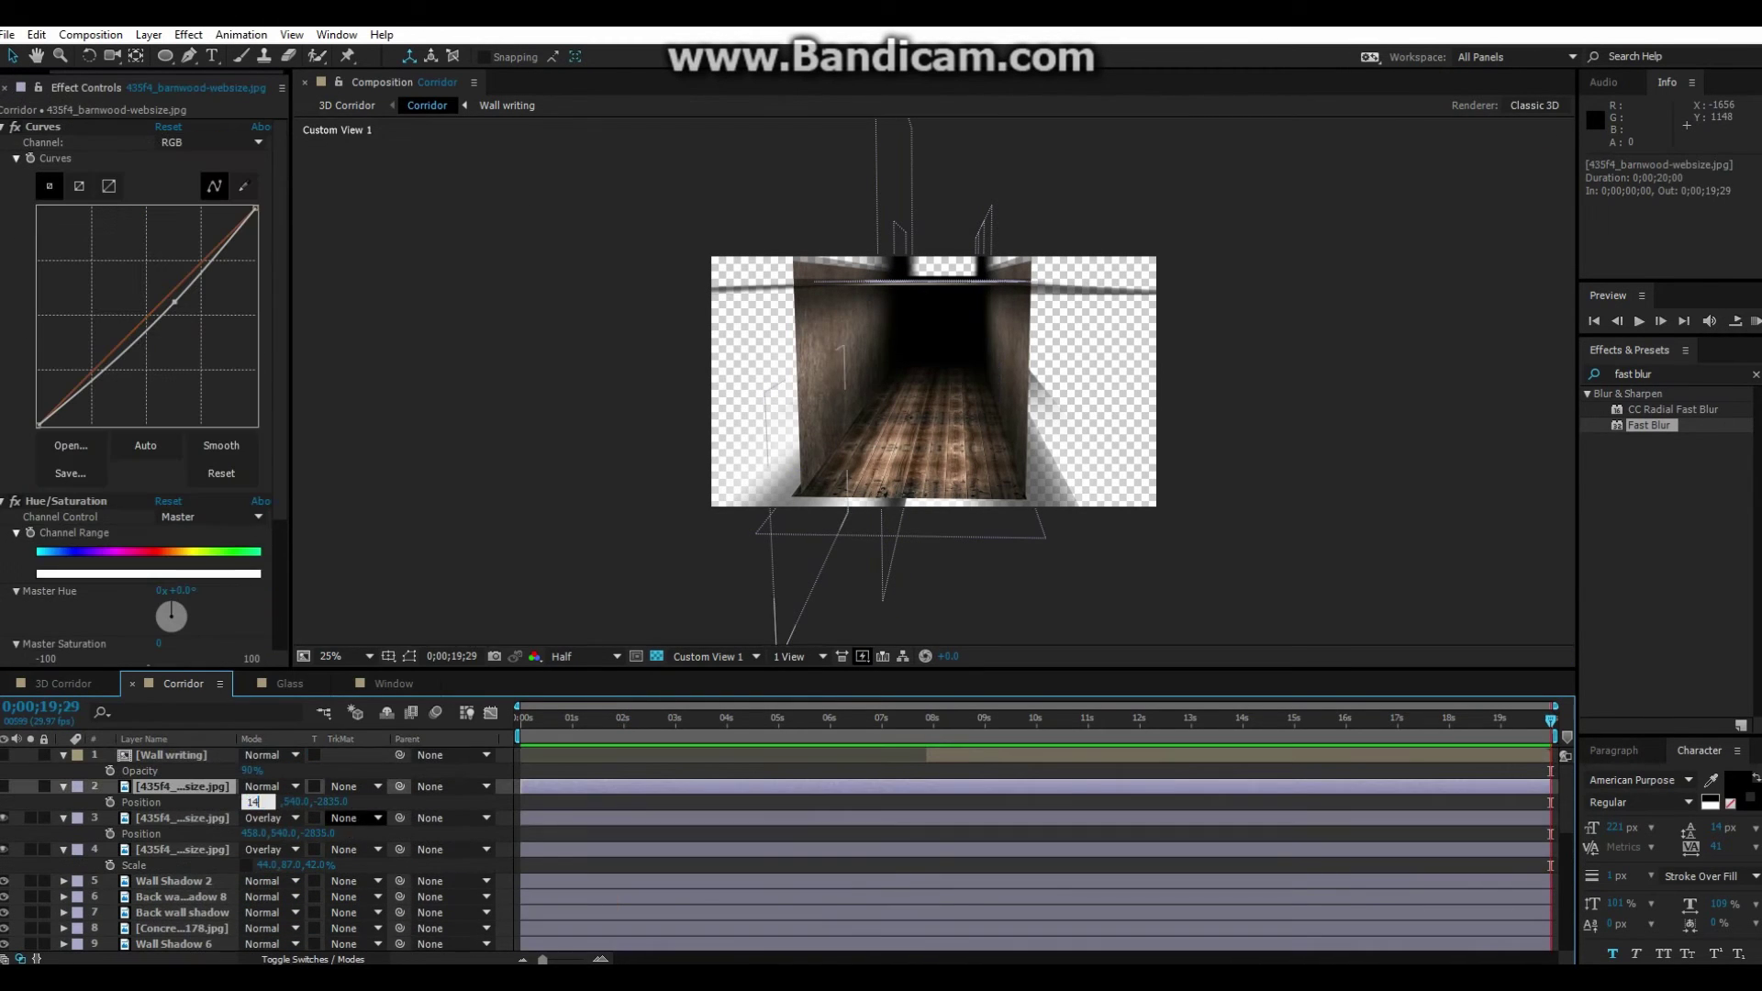
click(266, 794)
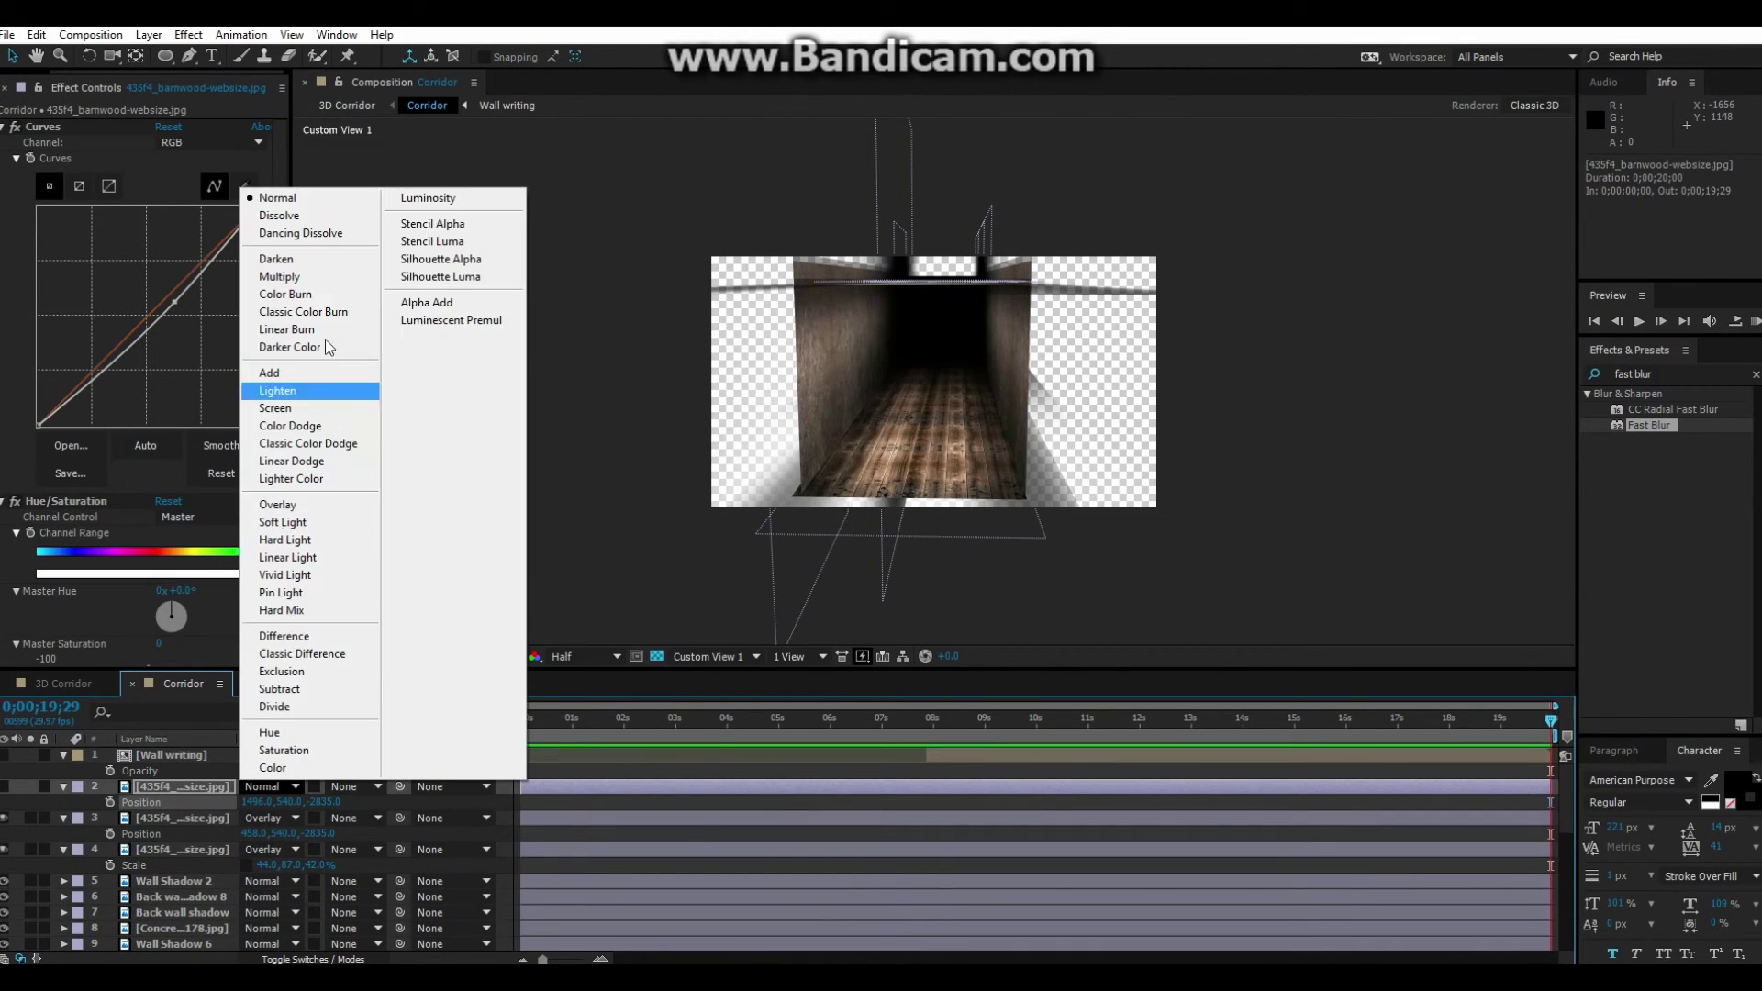
Blend the third texture copy in Screen mode and give it a light-blue Fill
click(62, 683)
drag(513, 725, 624, 725)
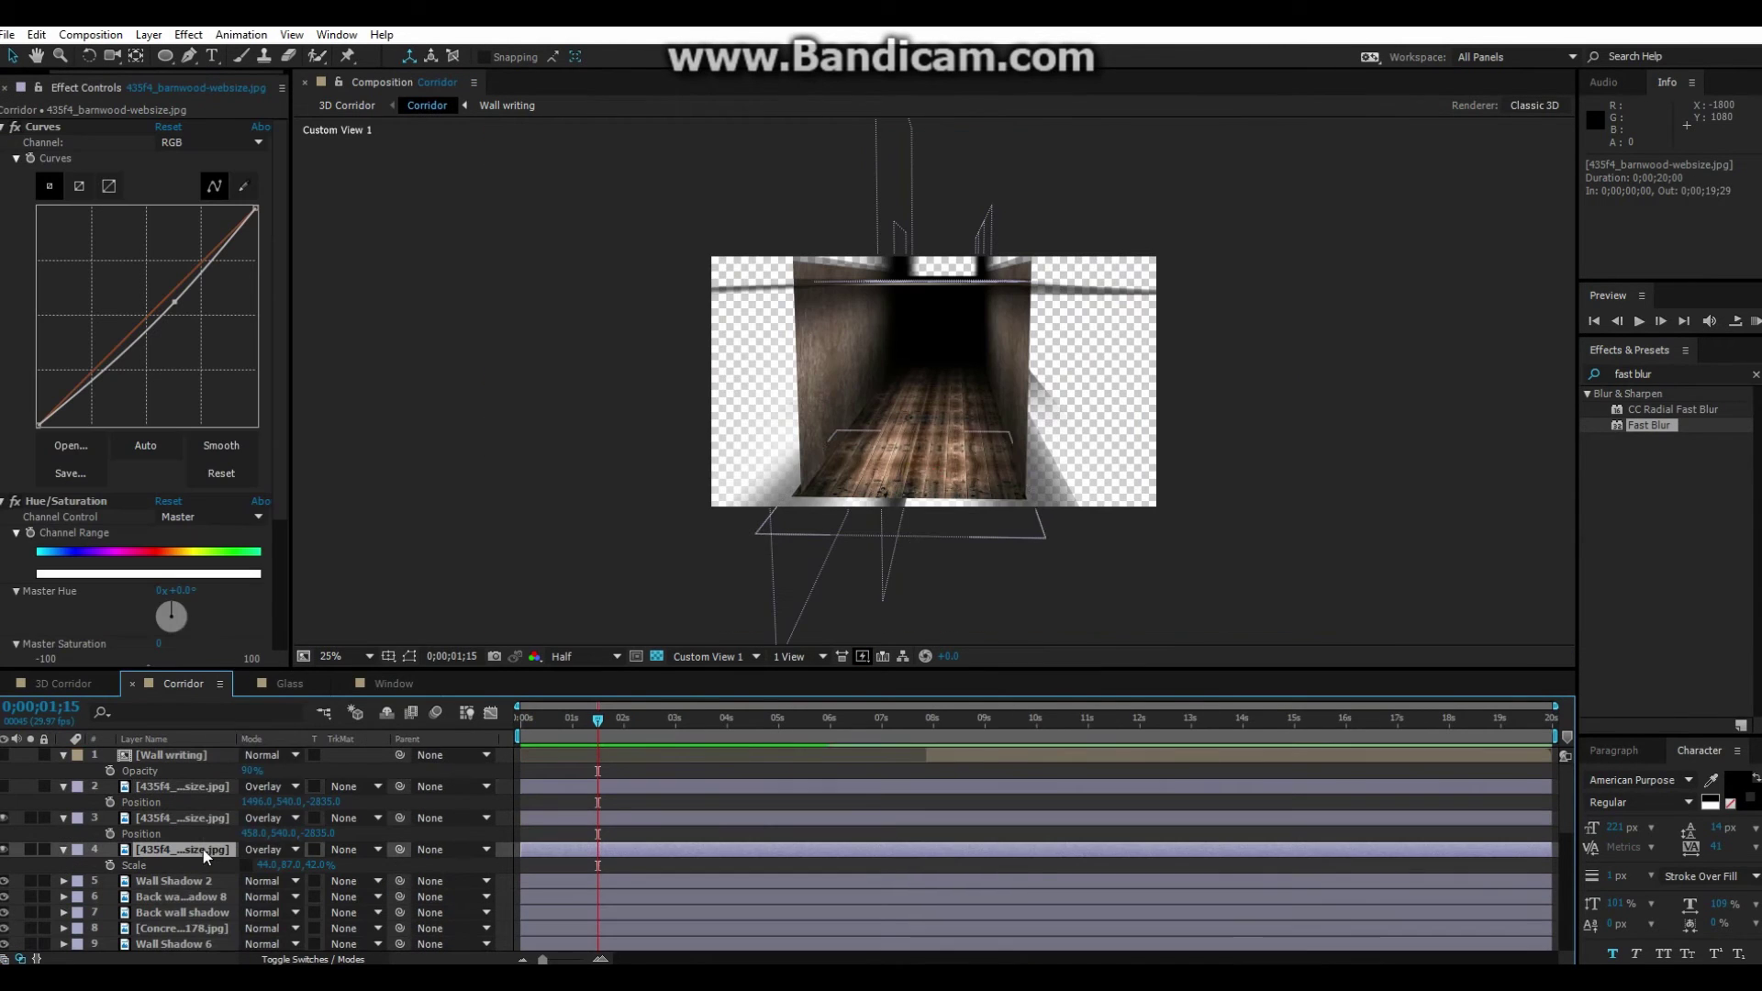
click(271, 850)
click(276, 471)
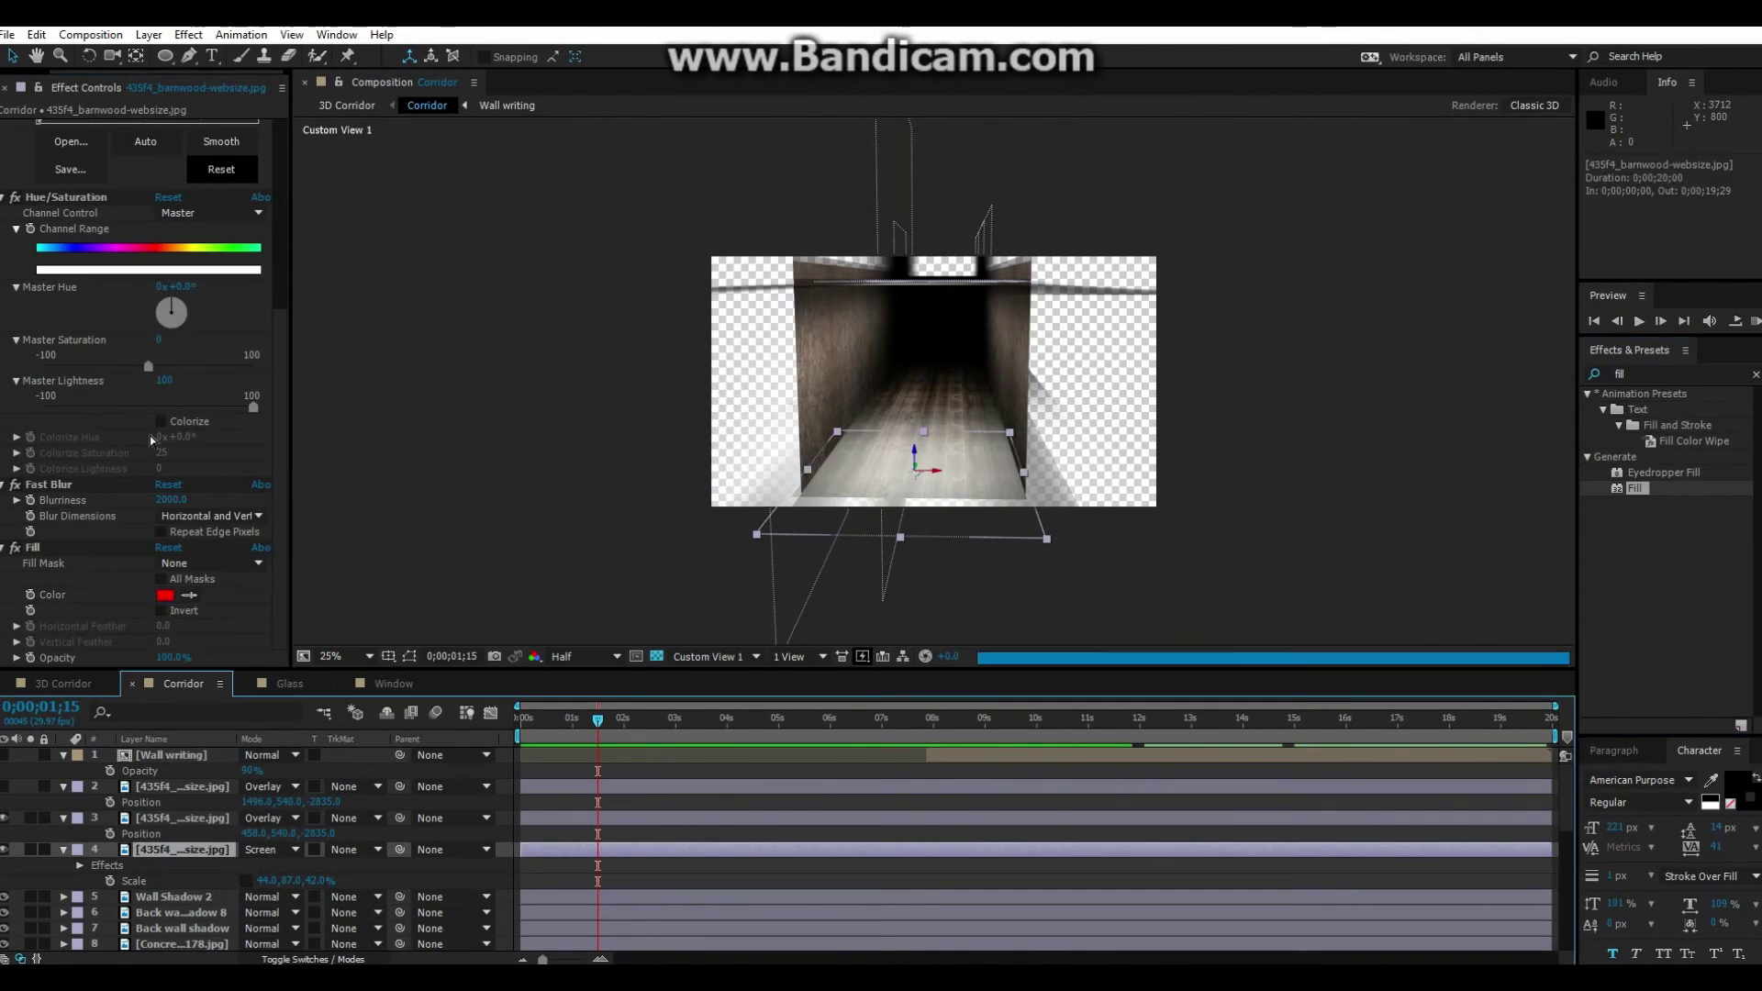
click(166, 595)
click(1620, 183)
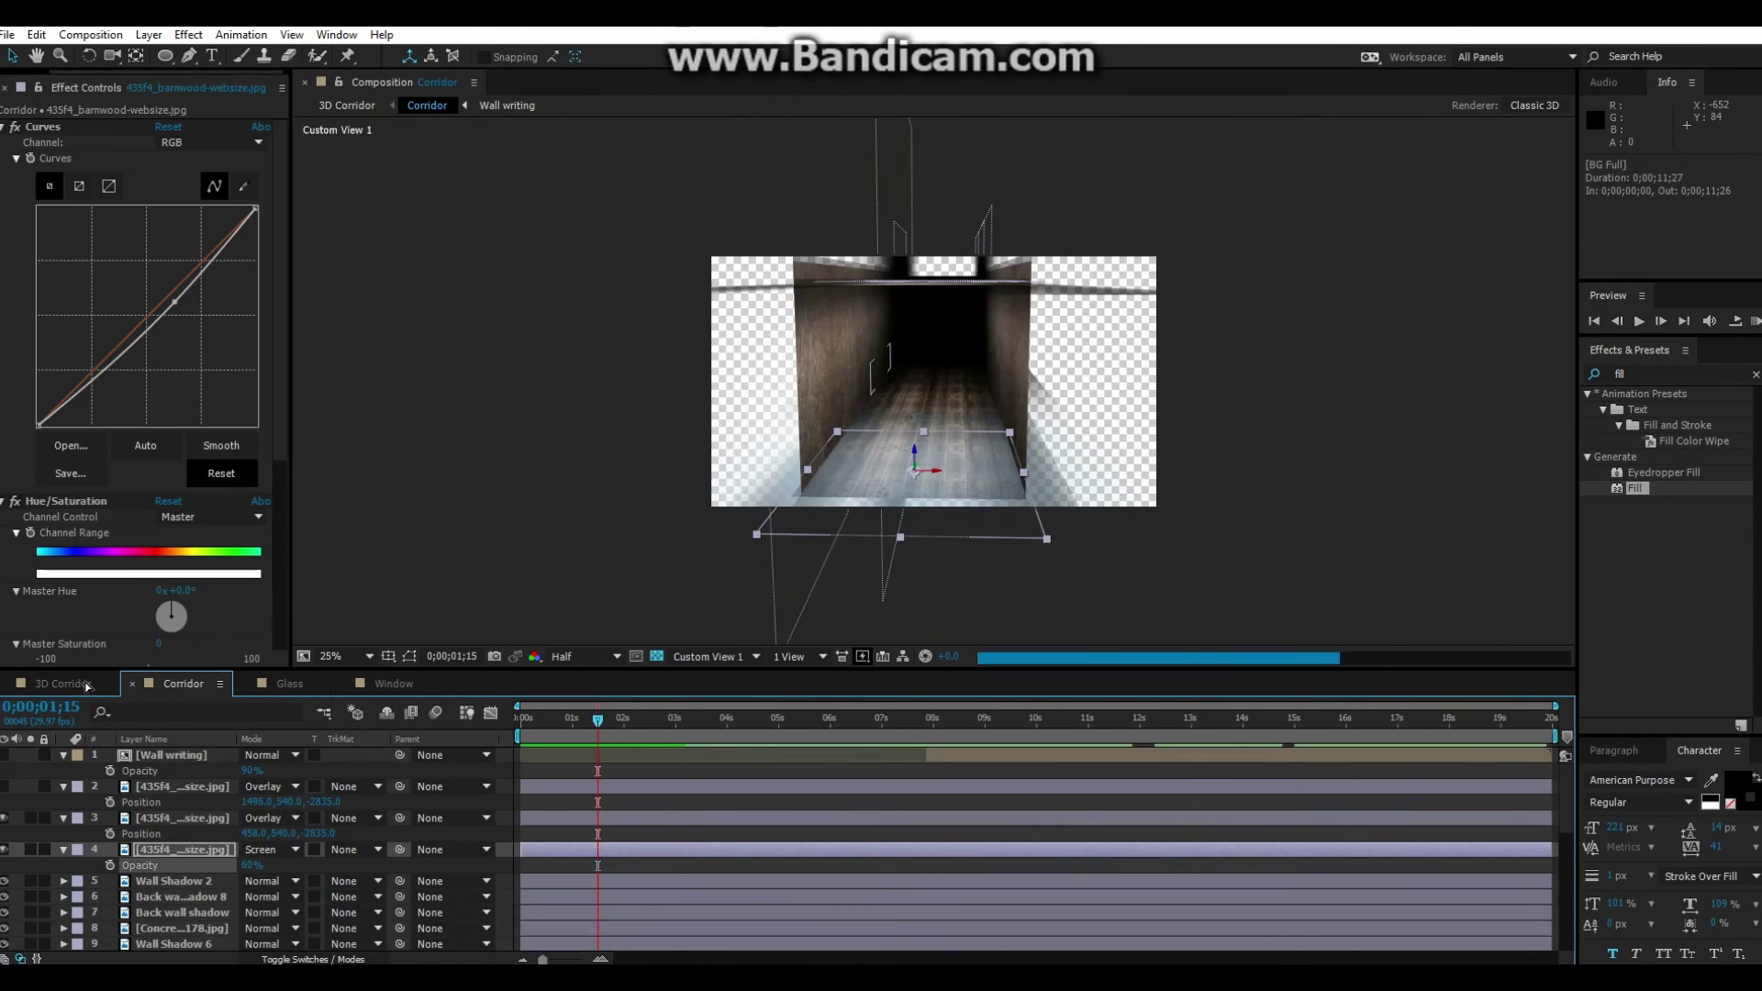
click(64, 683)
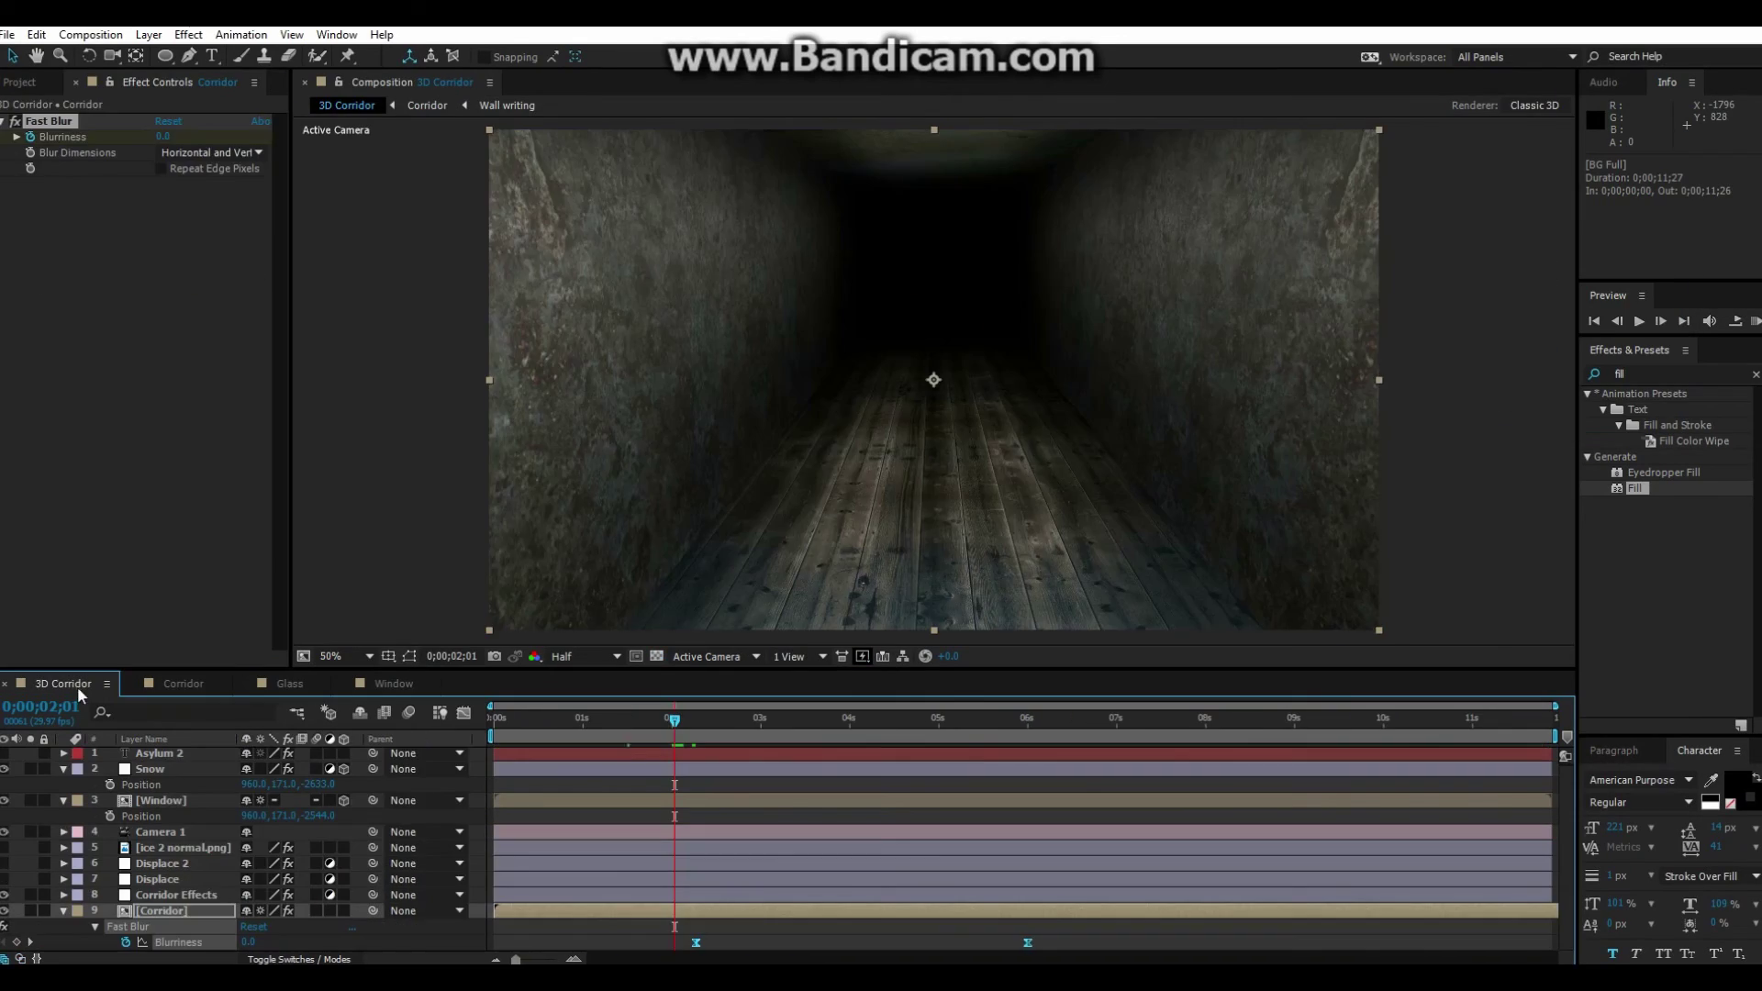
click(290, 683)
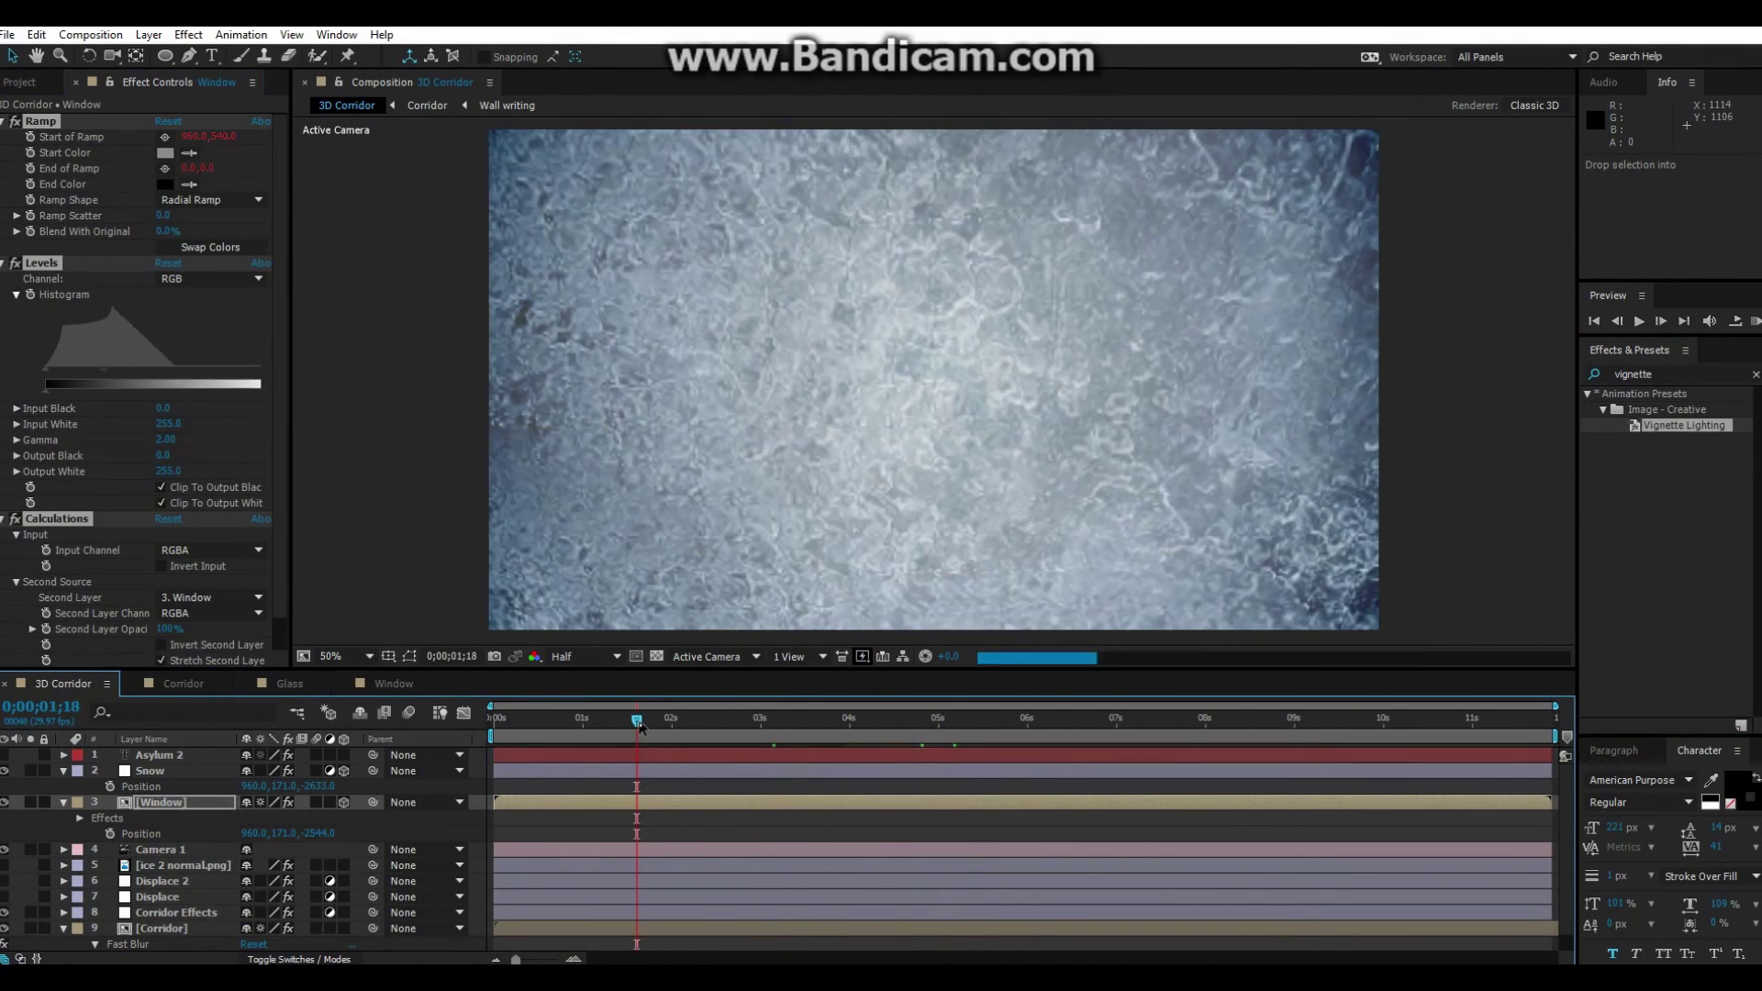
Draw an ellipse mask on the Vignette solid and set its blending mode to Screen
click(161, 832)
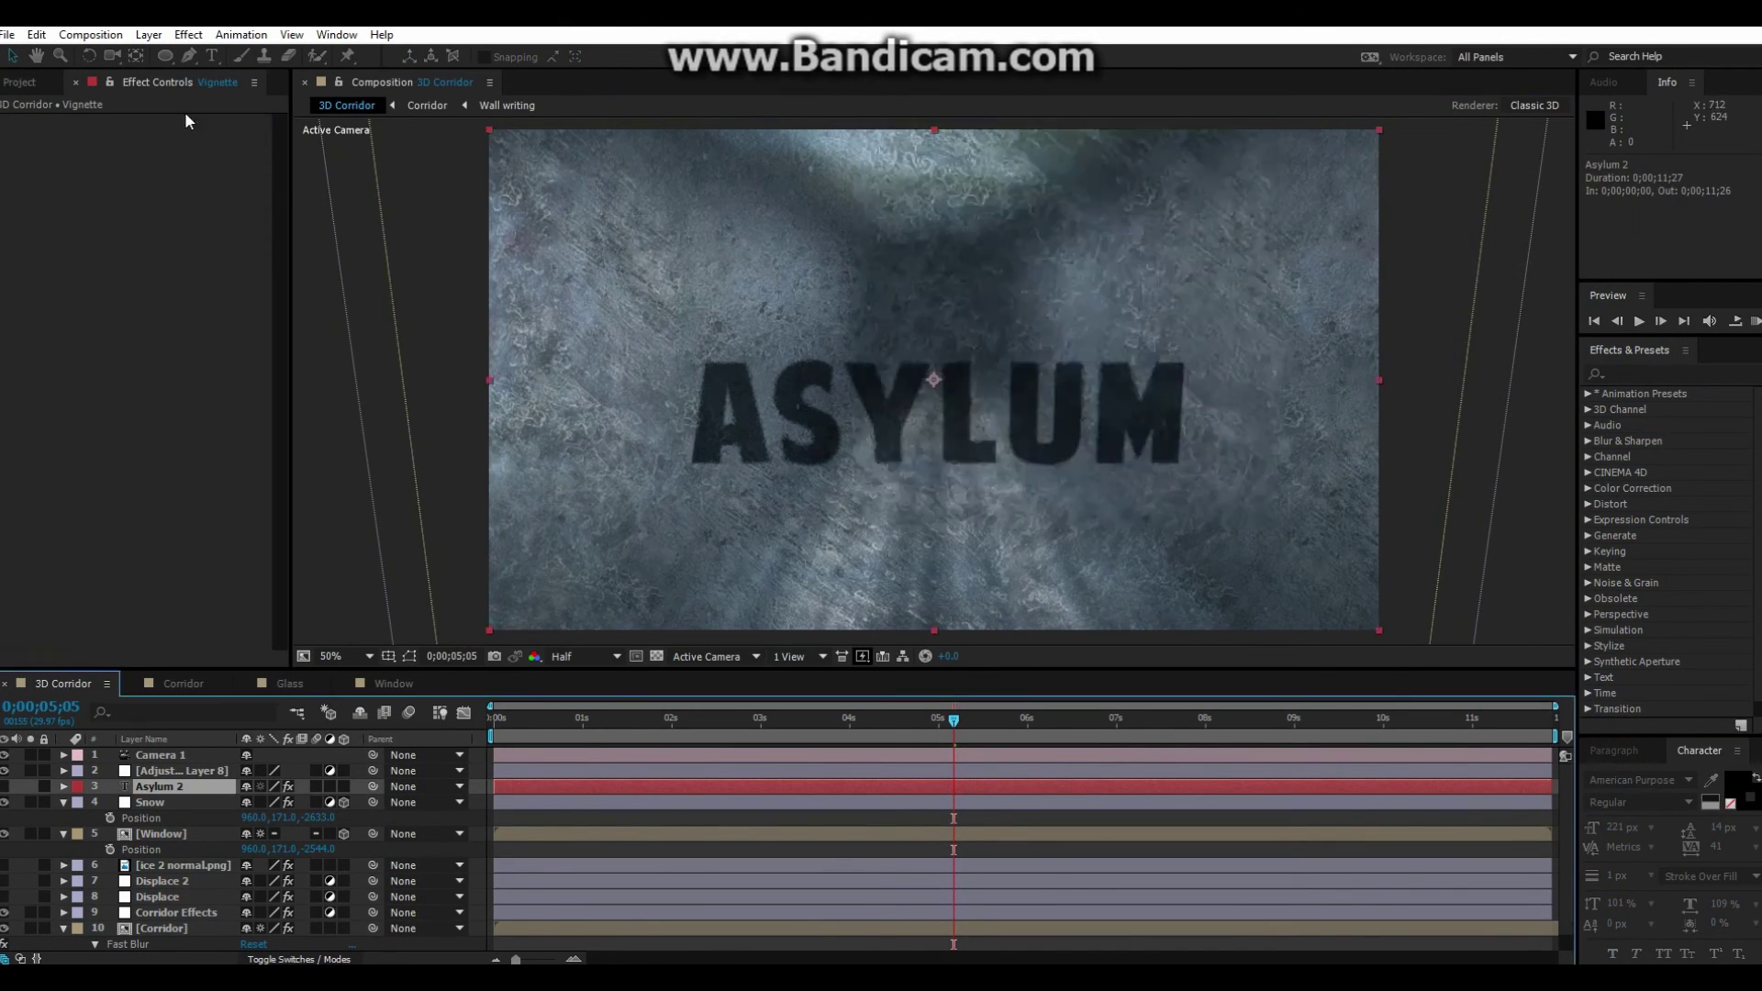
drag(506, 141, 1361, 614)
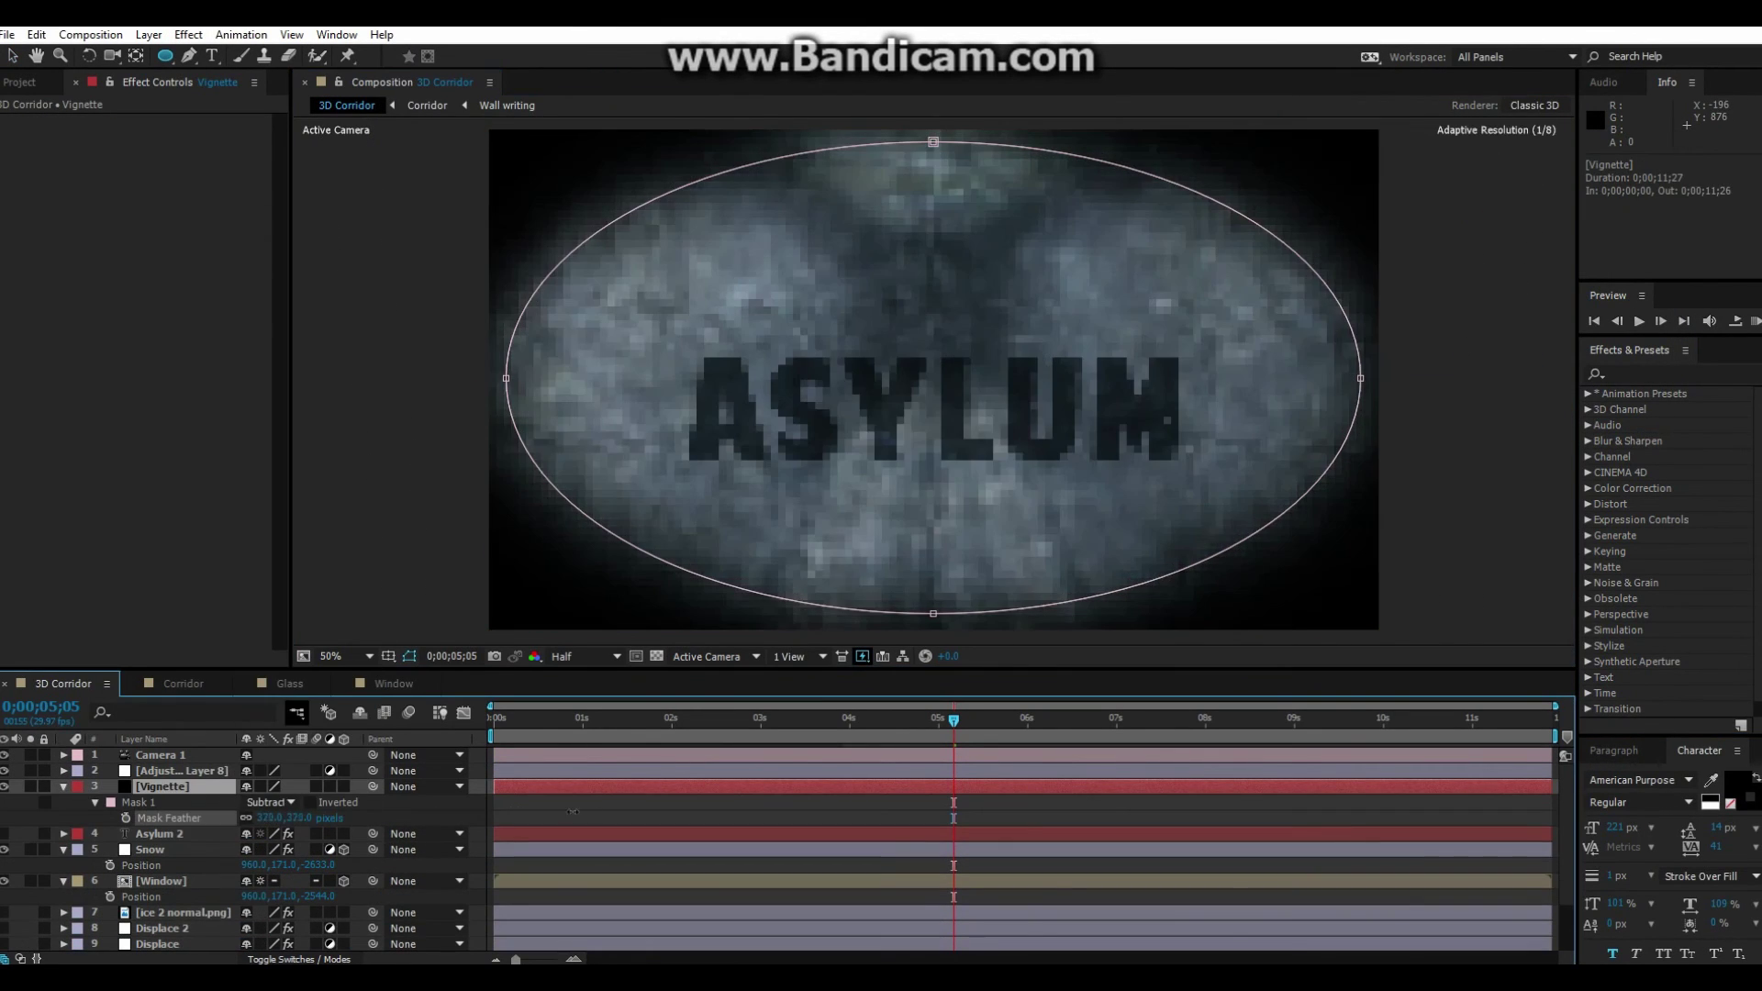
click(383, 712)
click(275, 786)
click(367, 505)
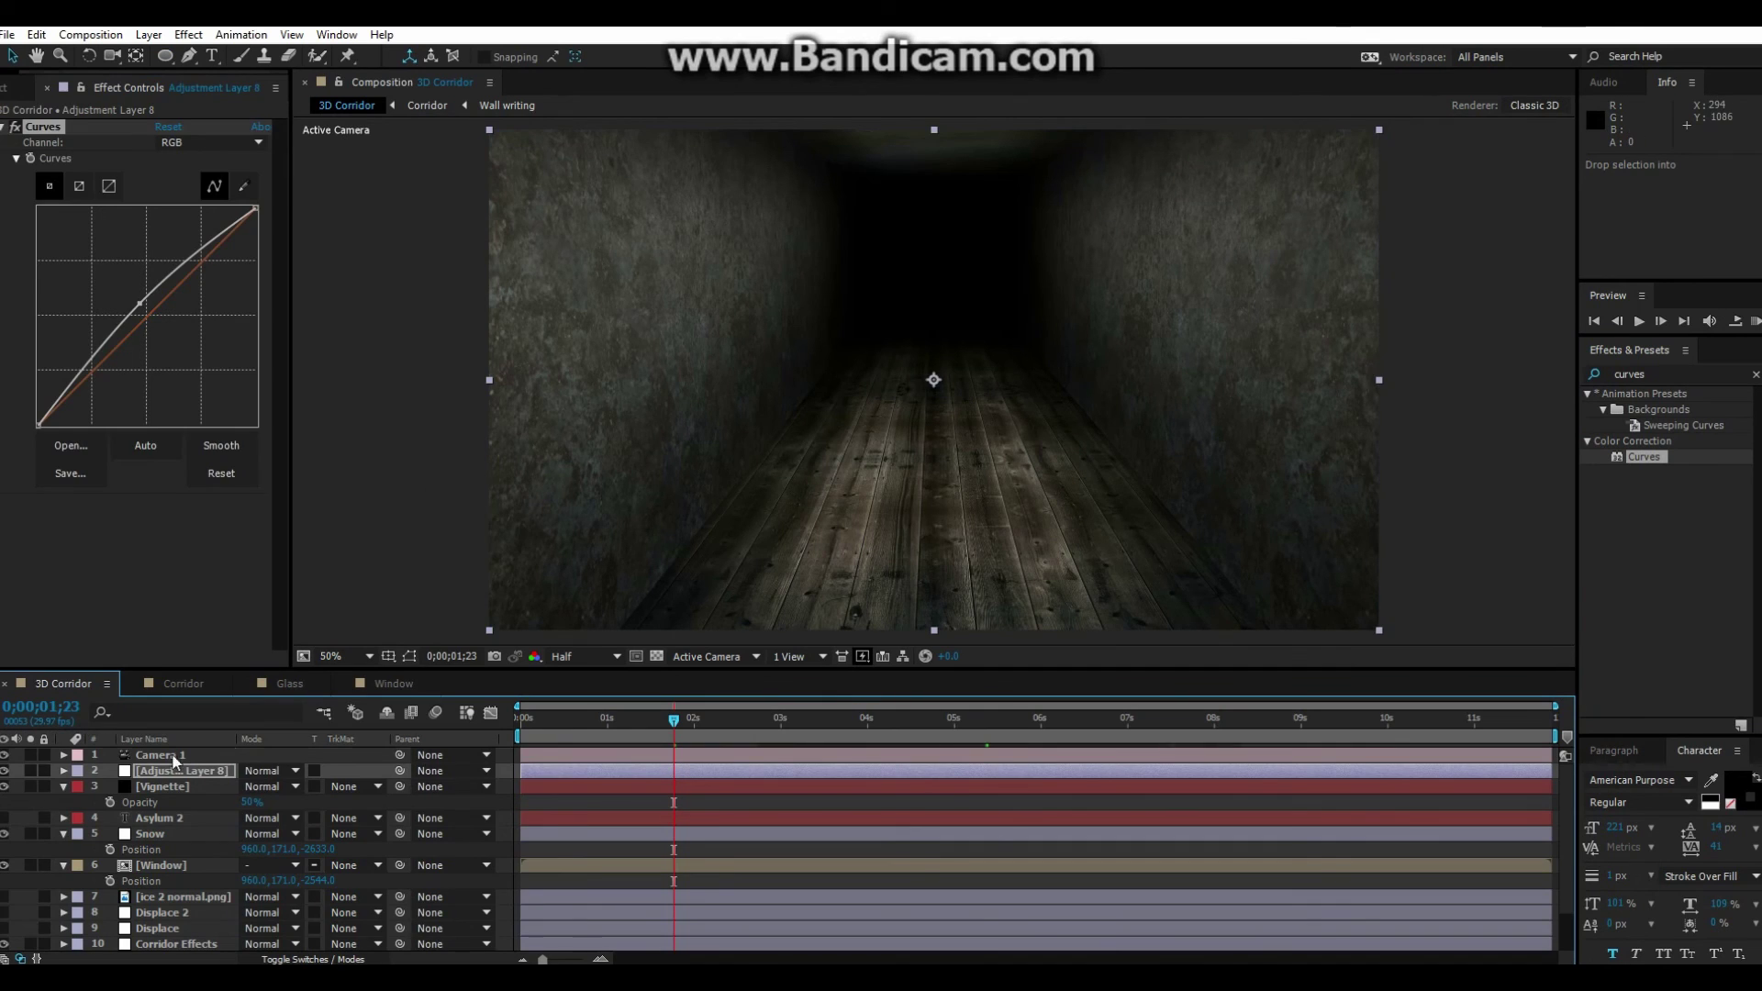
Turn off Camera 1's depth of field and set its focus distance to 100
click(175, 755)
key(a)
key(a)
click(248, 786)
click(262, 802)
text(100)
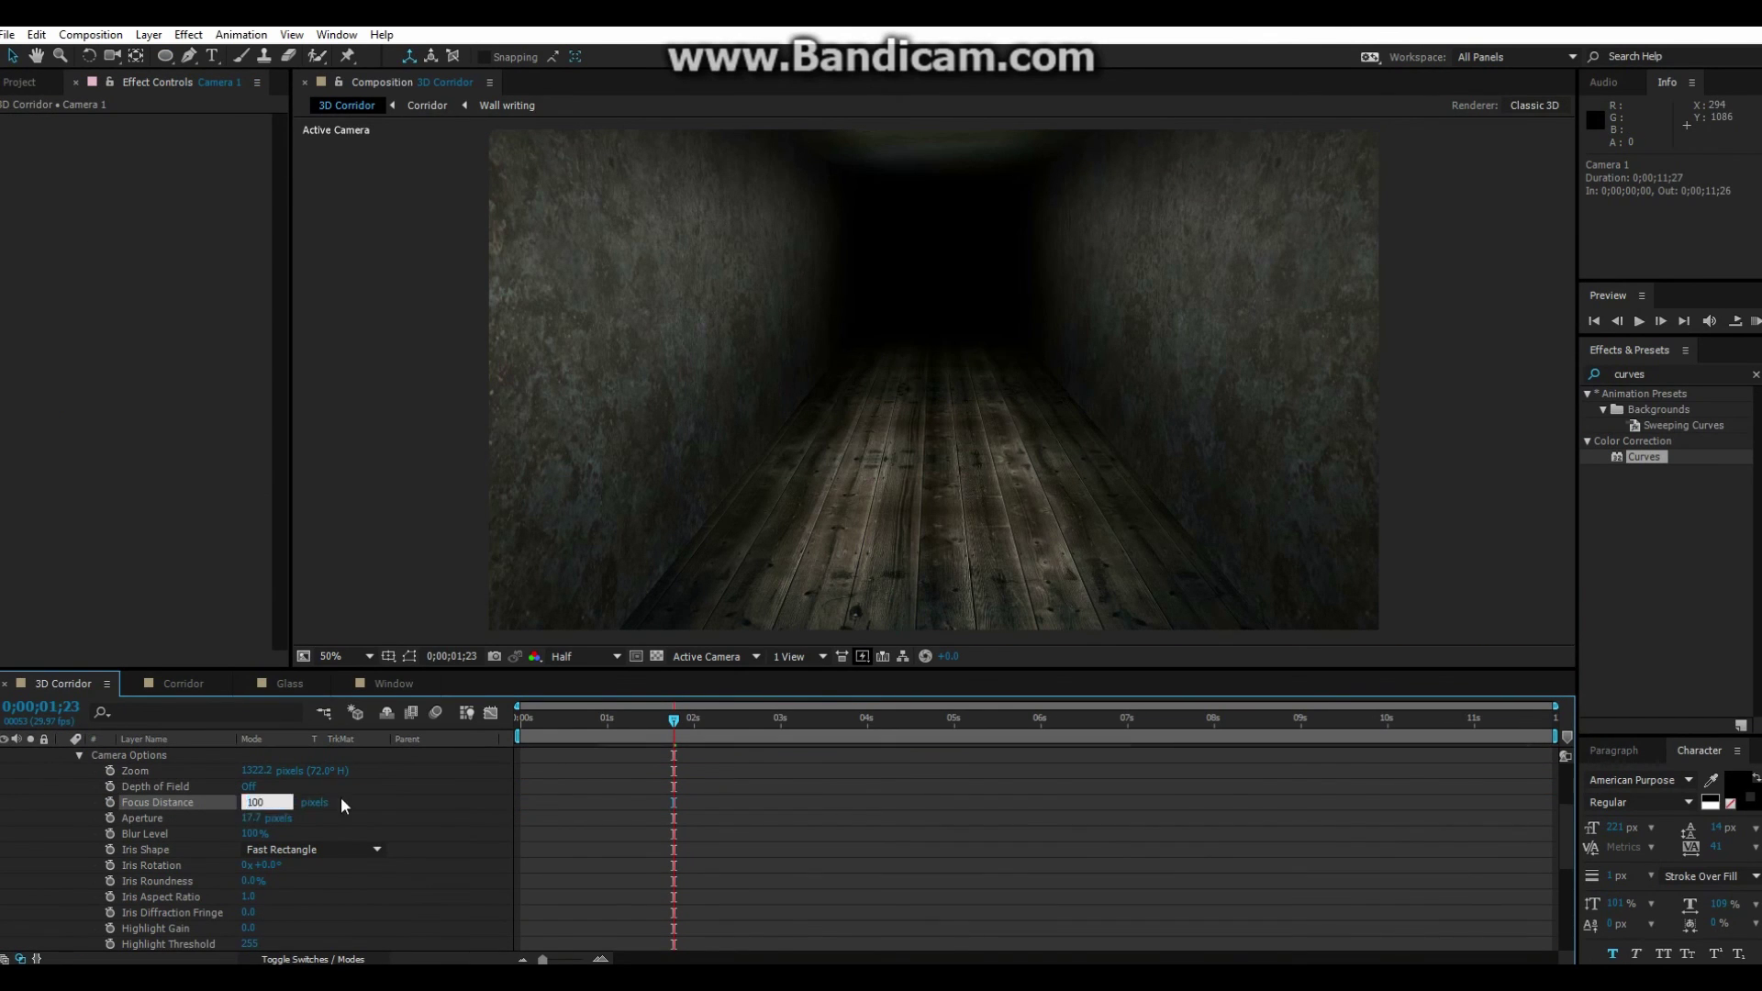